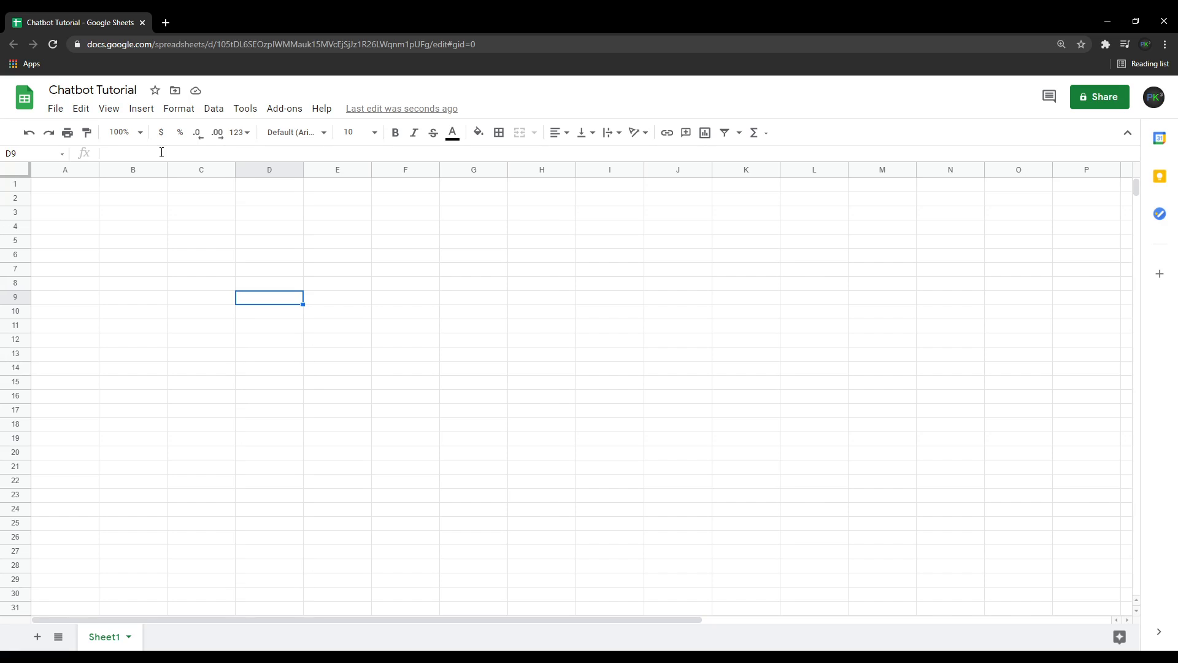
Try sheet zoom levels of 125% and 150%.
click(73, 191)
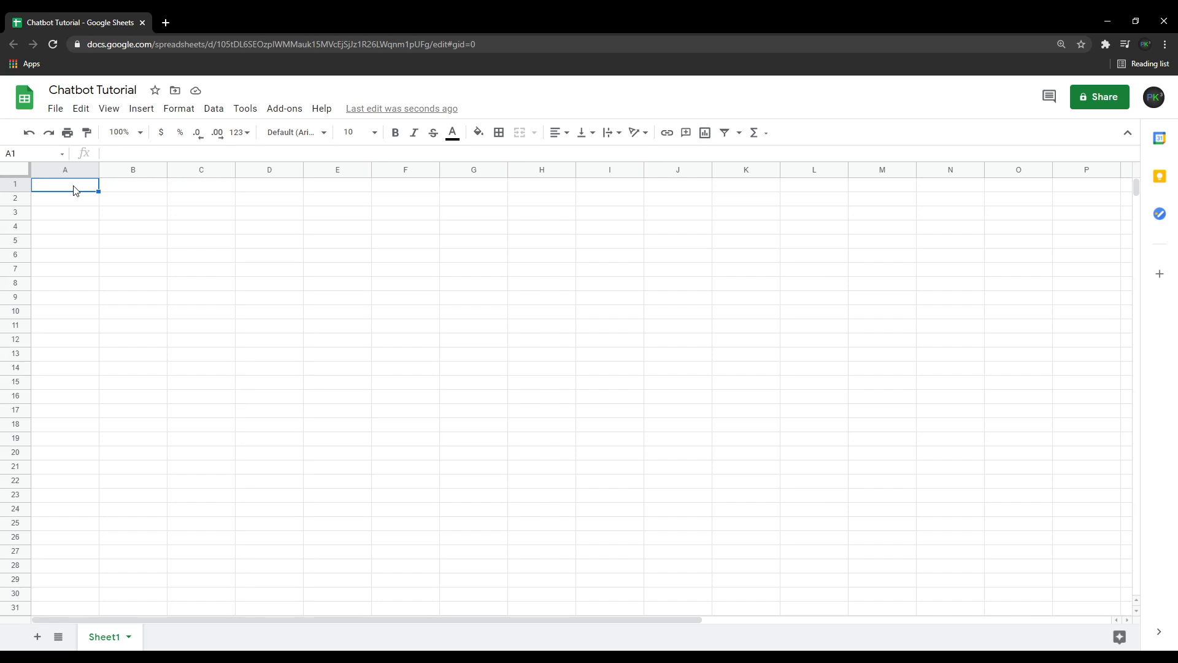
click(142, 133)
click(130, 243)
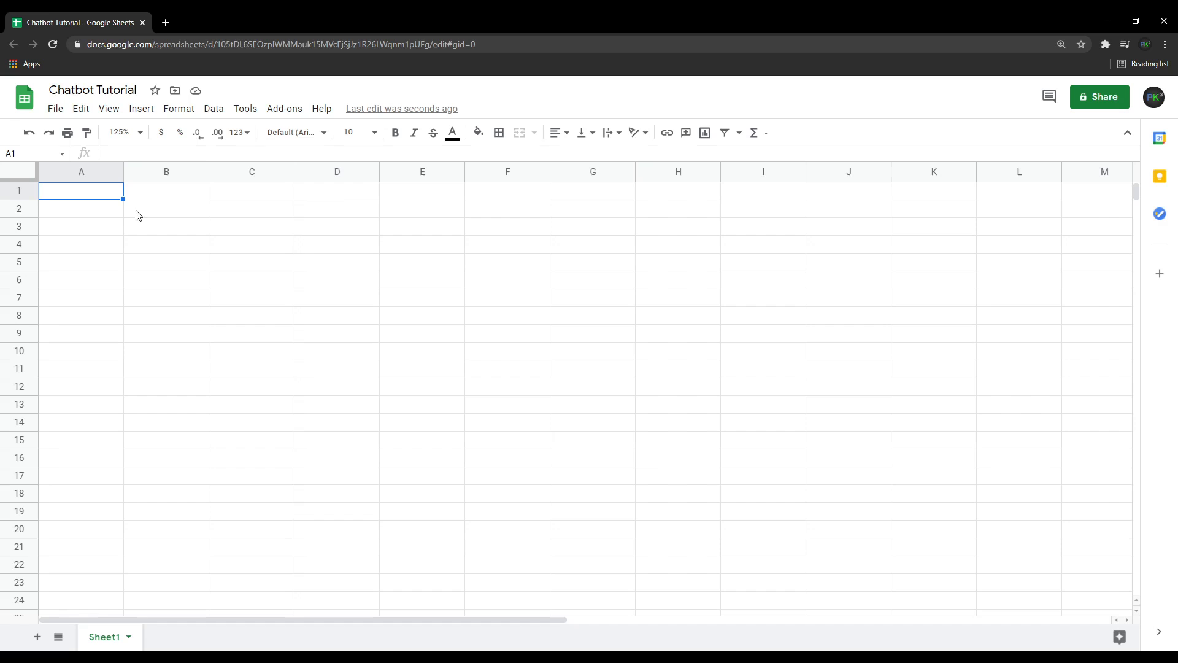
click(1166, 45)
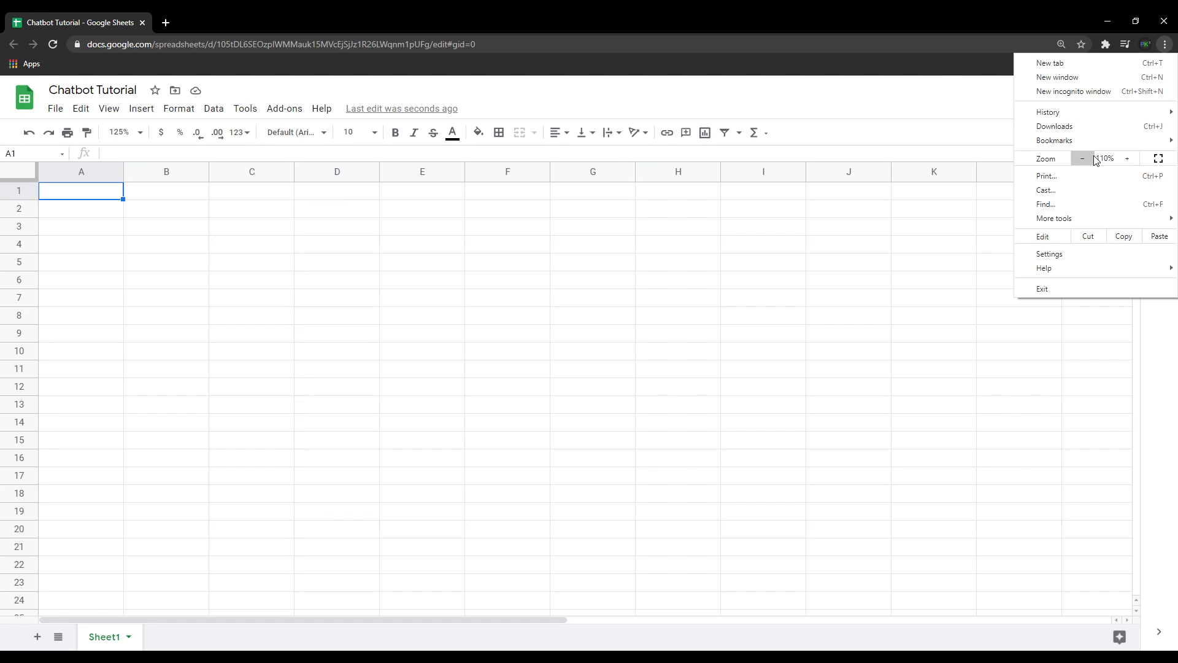
click(731, 263)
click(731, 262)
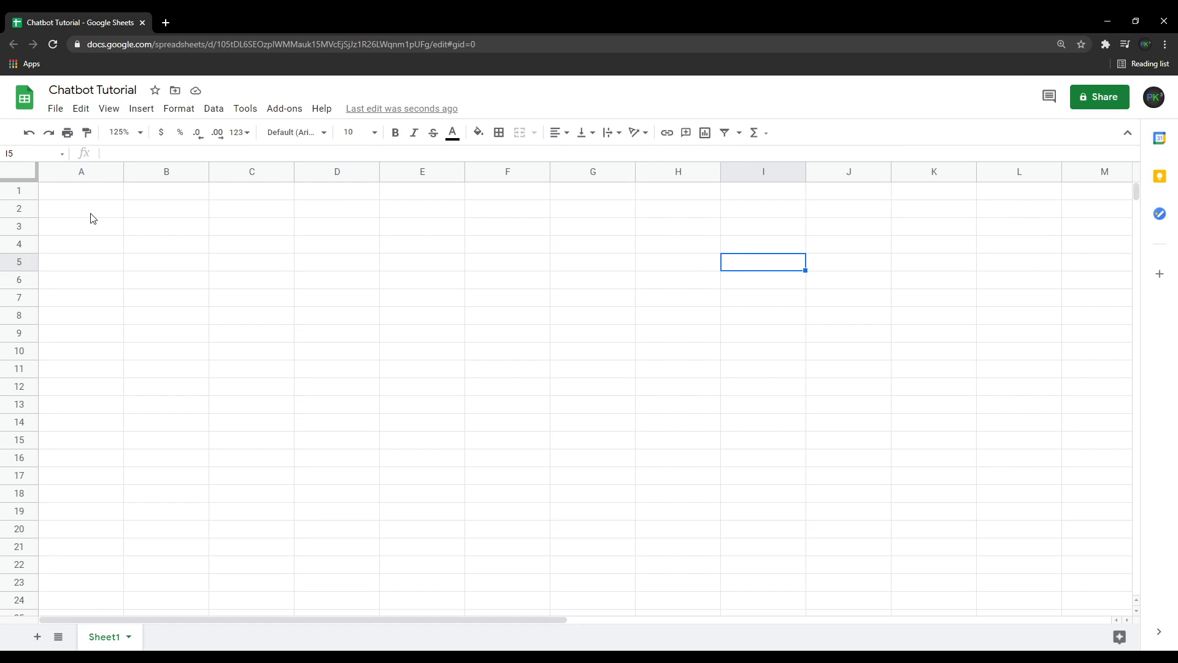
click(92, 195)
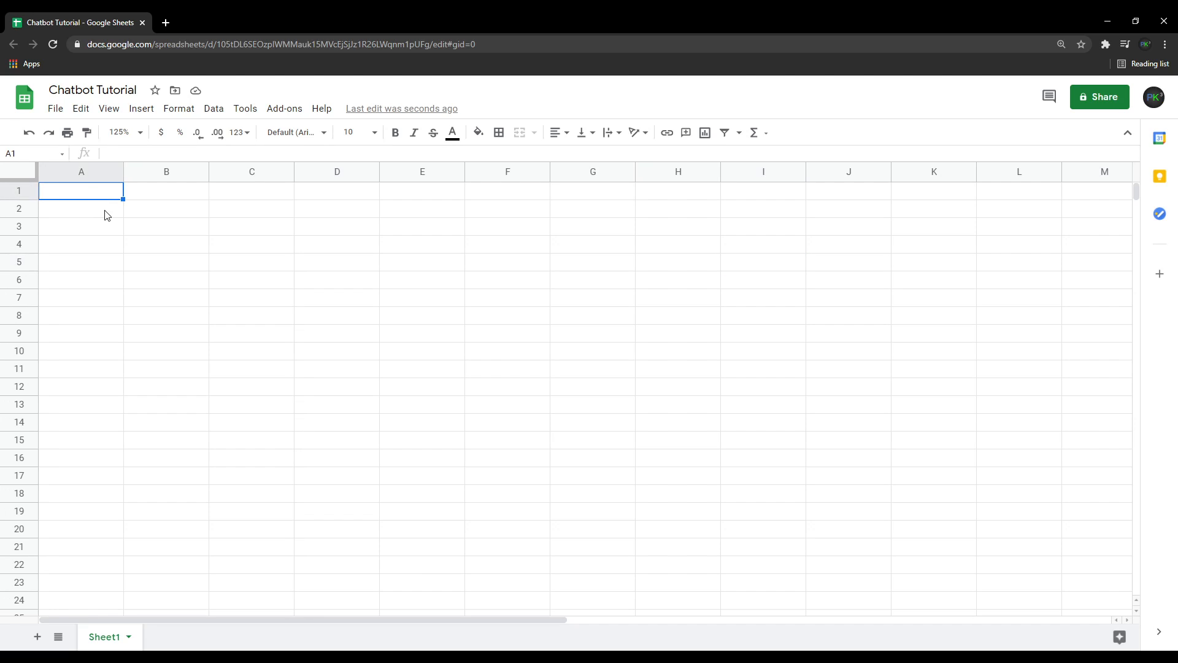
click(141, 132)
click(132, 267)
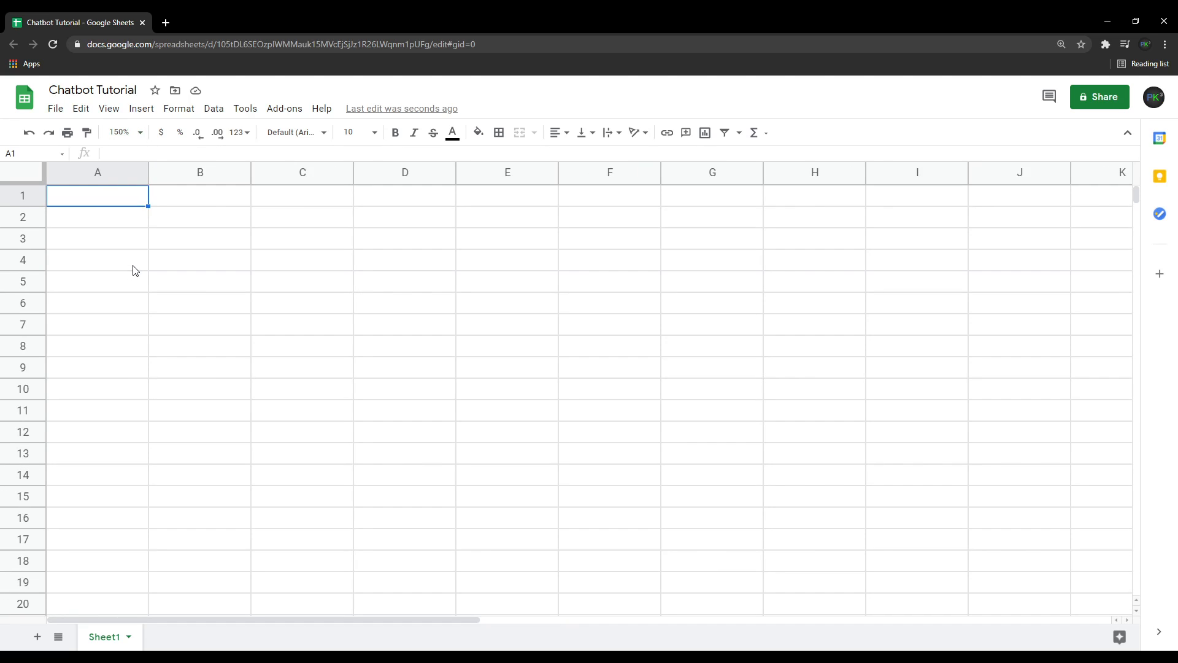
Set the sheet zoom to 140%.
click(140, 134)
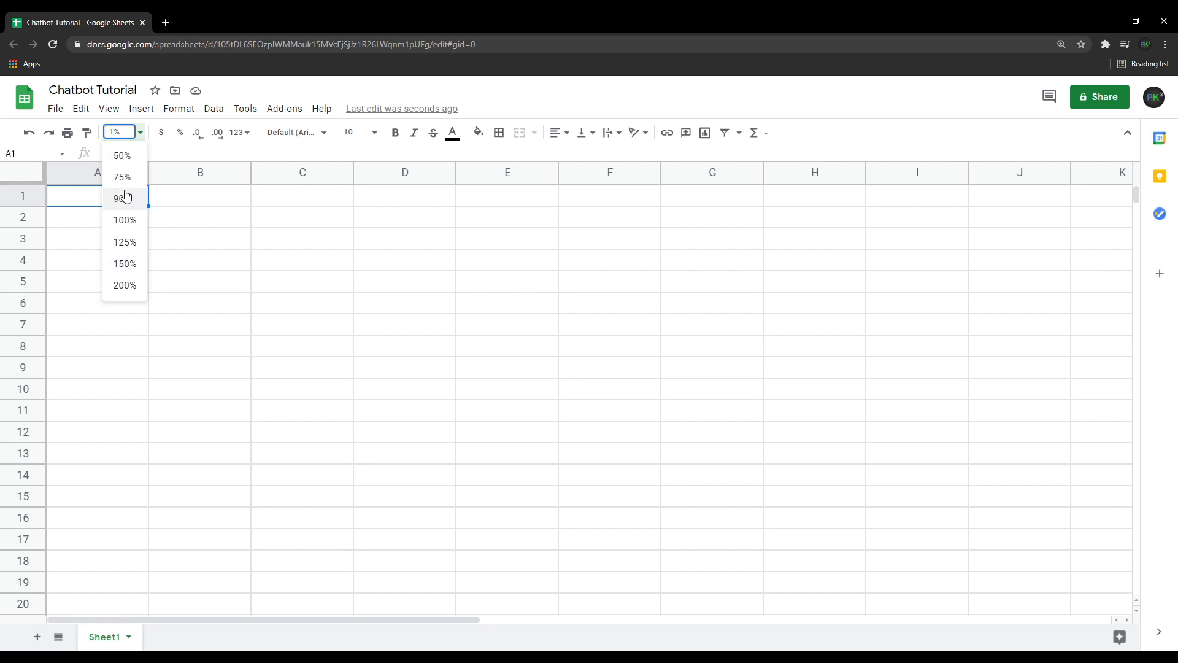
text(40)
key(Return)
click(316, 435)
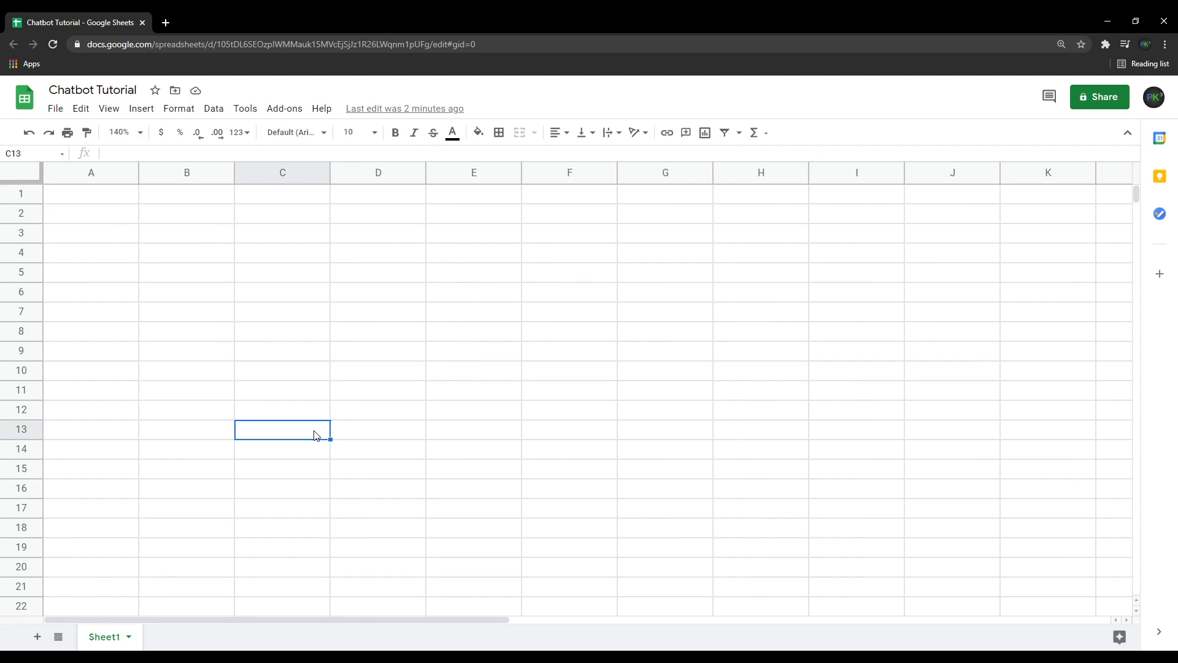
Merge cells A1 through C1 into one cell.
click(92, 201)
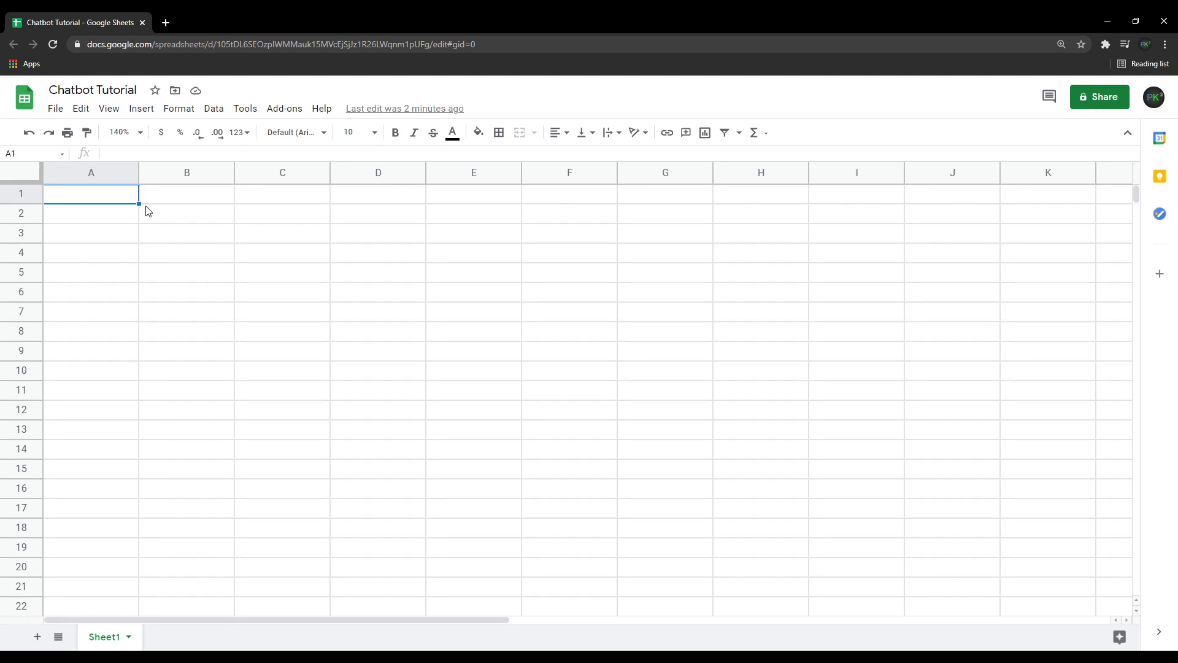
shift+click(289, 203)
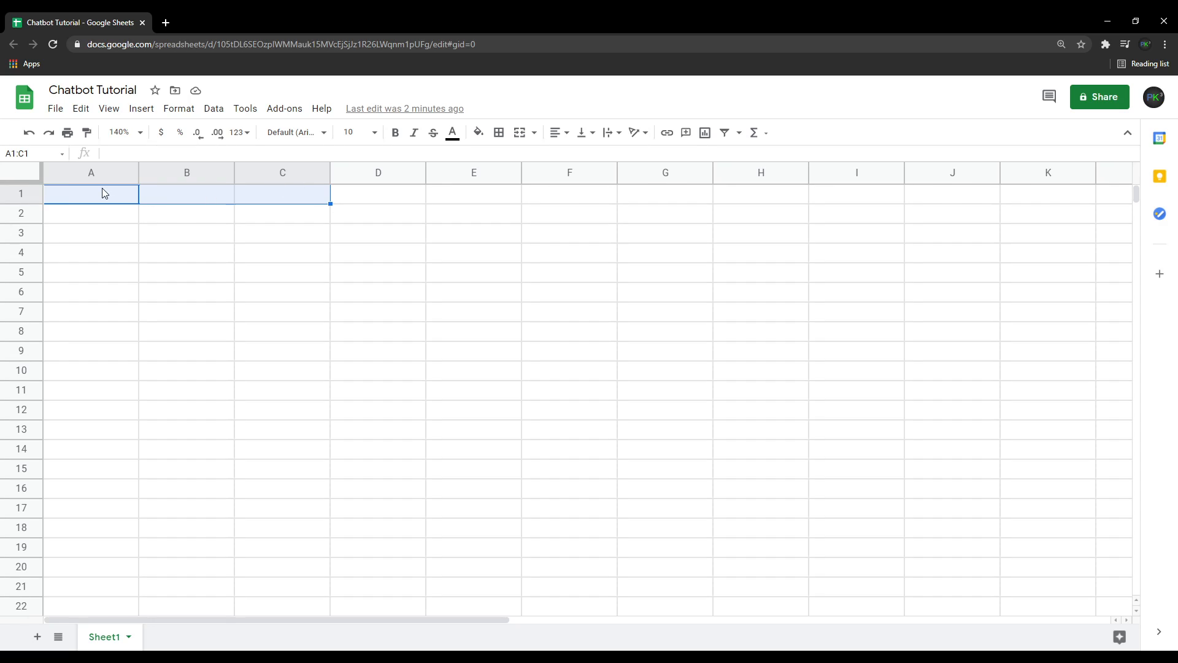
click(521, 135)
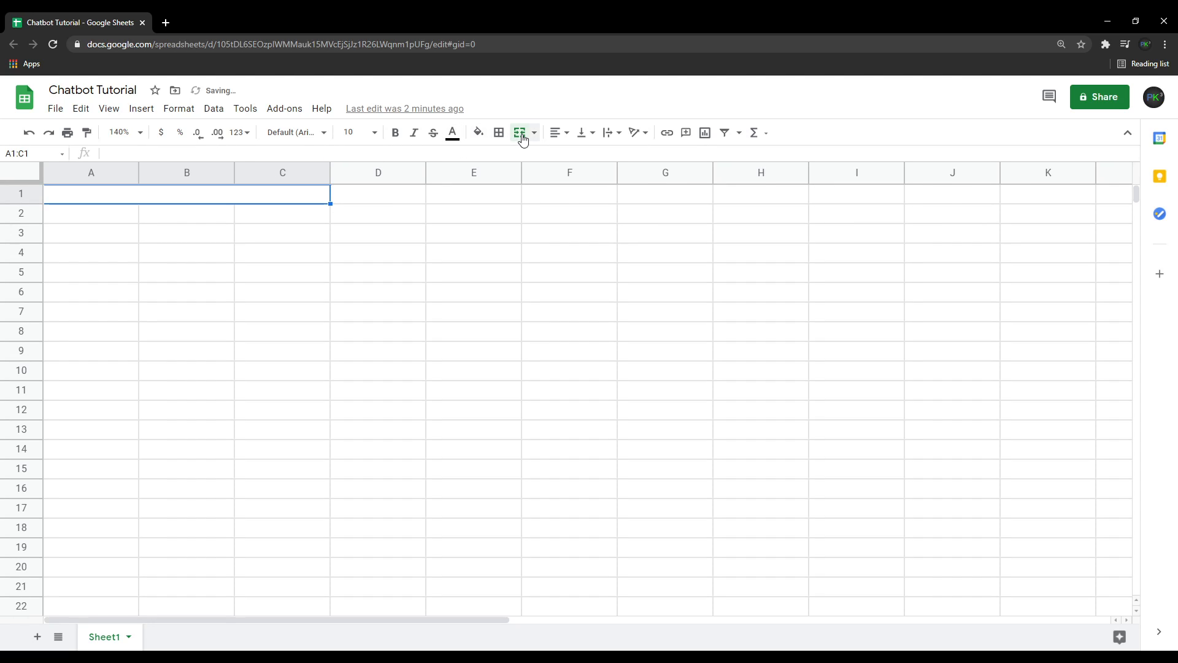
Fill the range A1 through F3 with a light blue background.
click(479, 134)
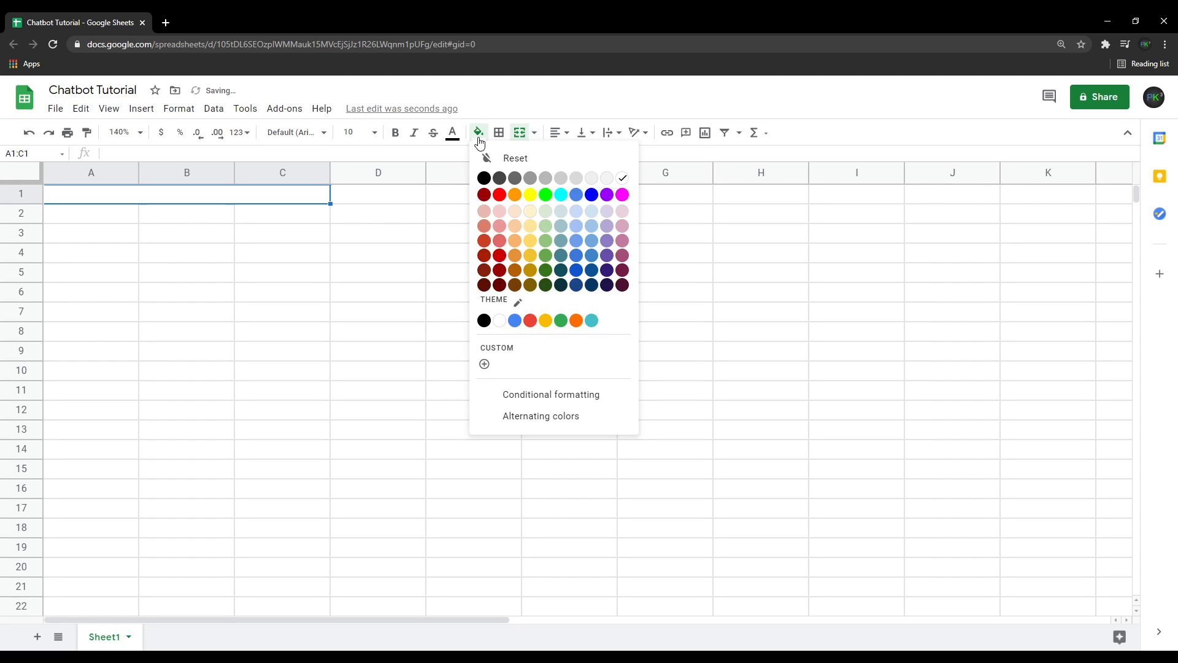
click(576, 212)
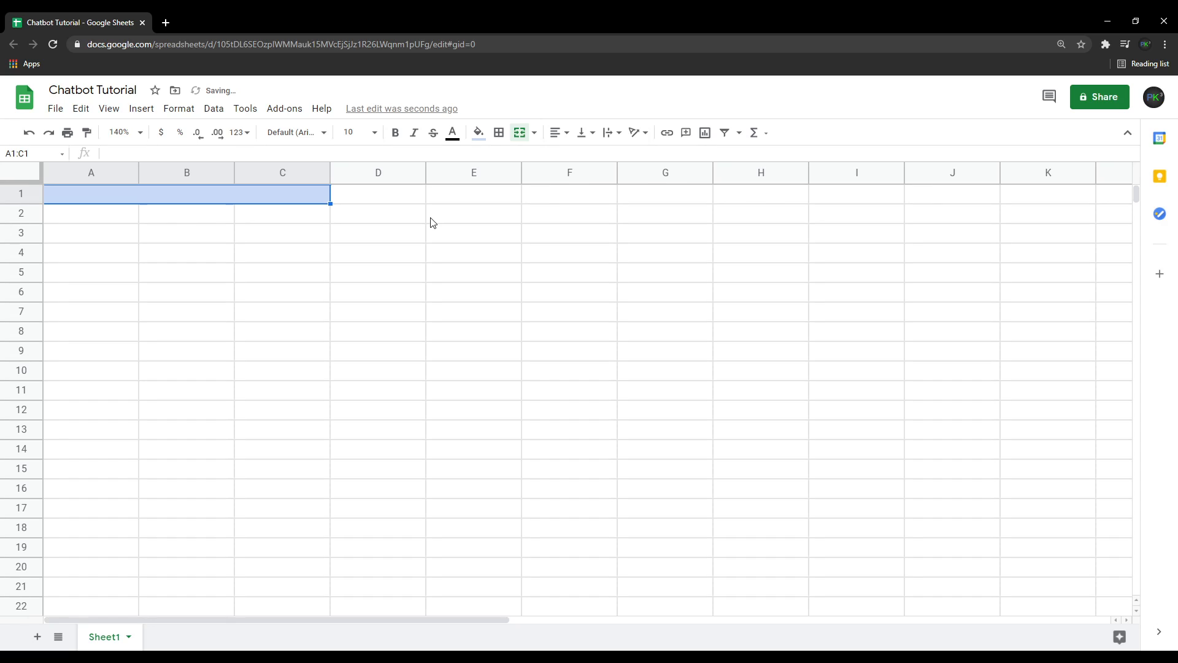
click(373, 196)
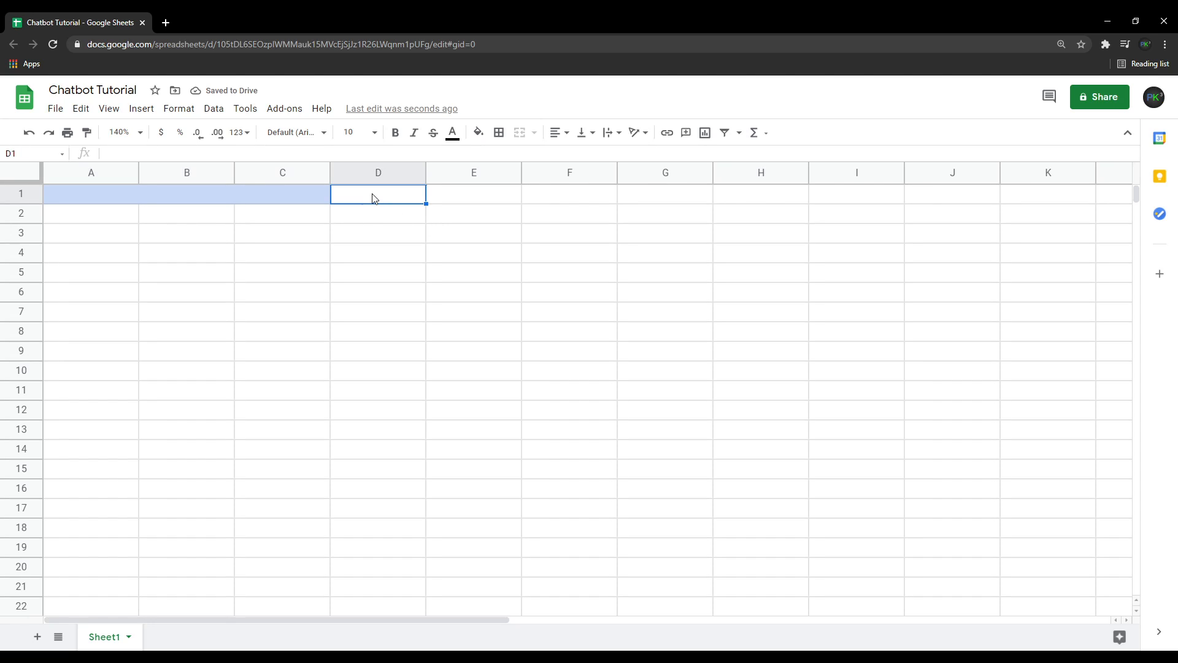
click(96, 198)
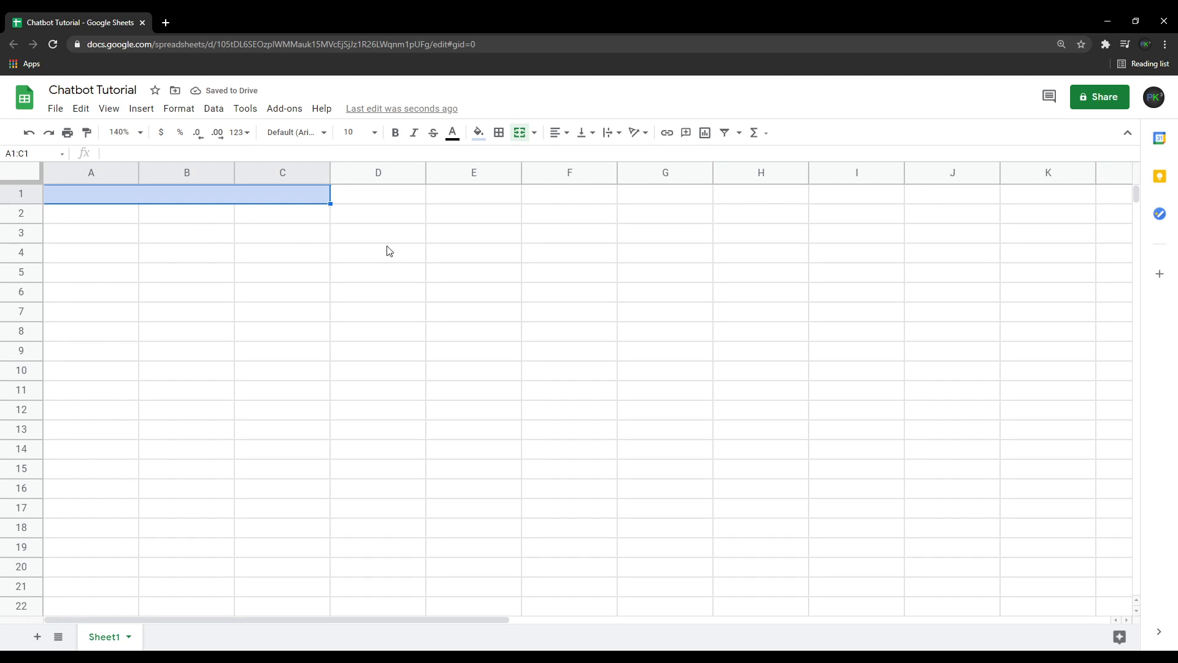
shift+click(557, 239)
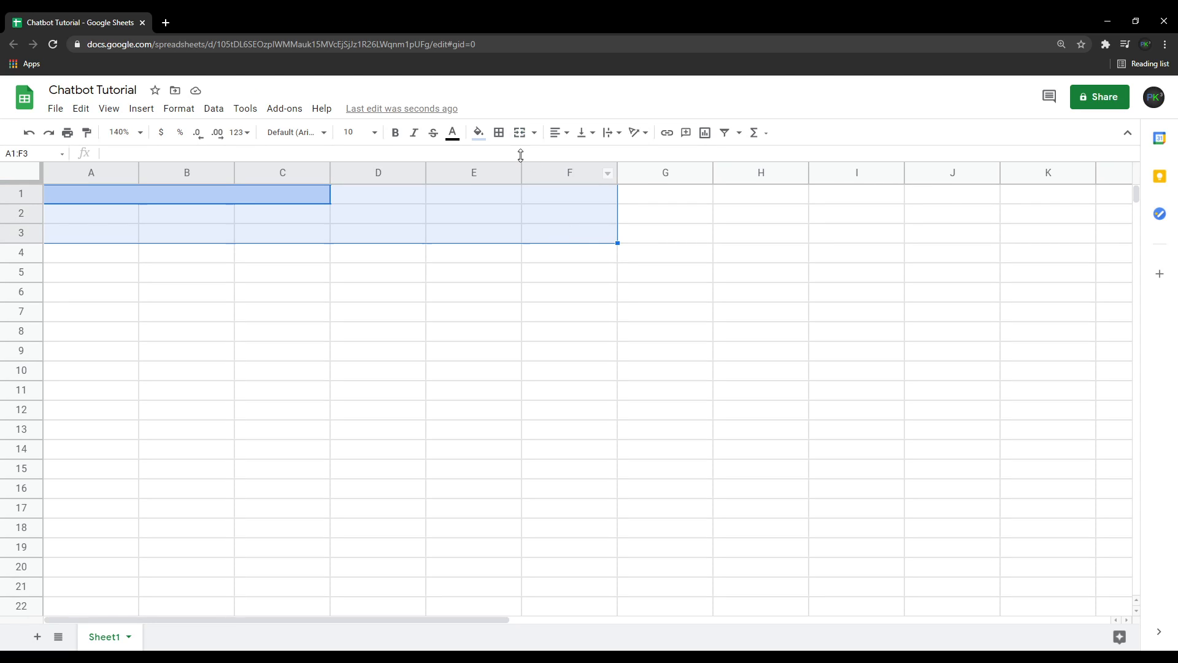
click(479, 132)
click(577, 215)
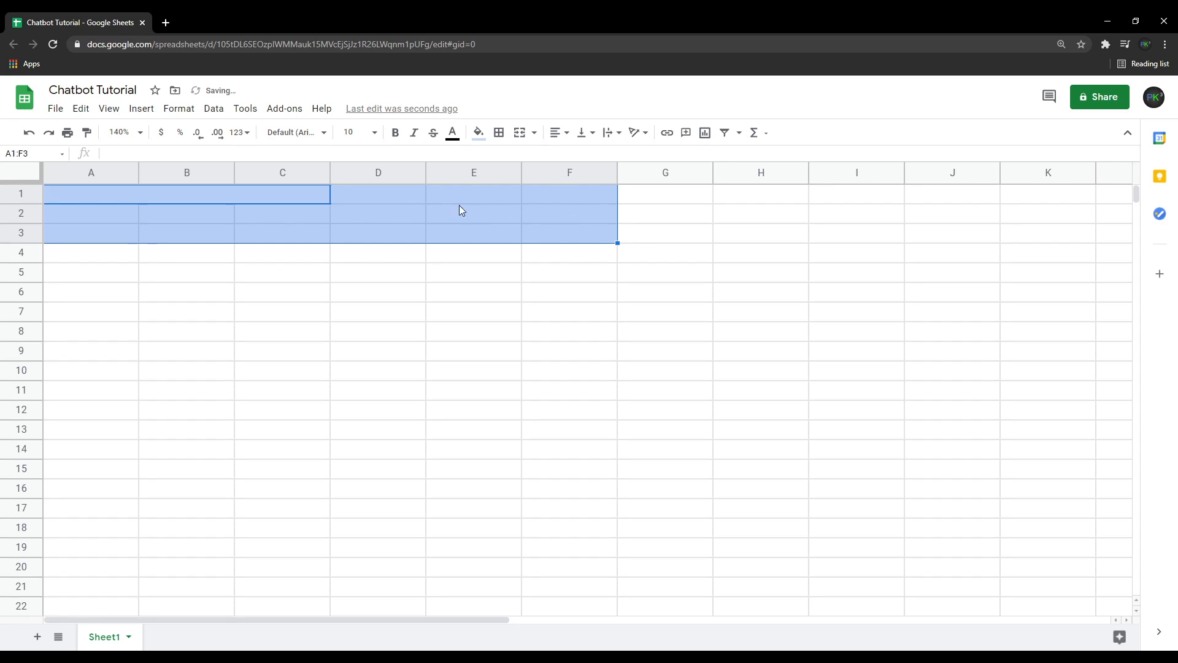
Merge cells D1 through F1 into one cell.
click(399, 197)
shift+click(563, 201)
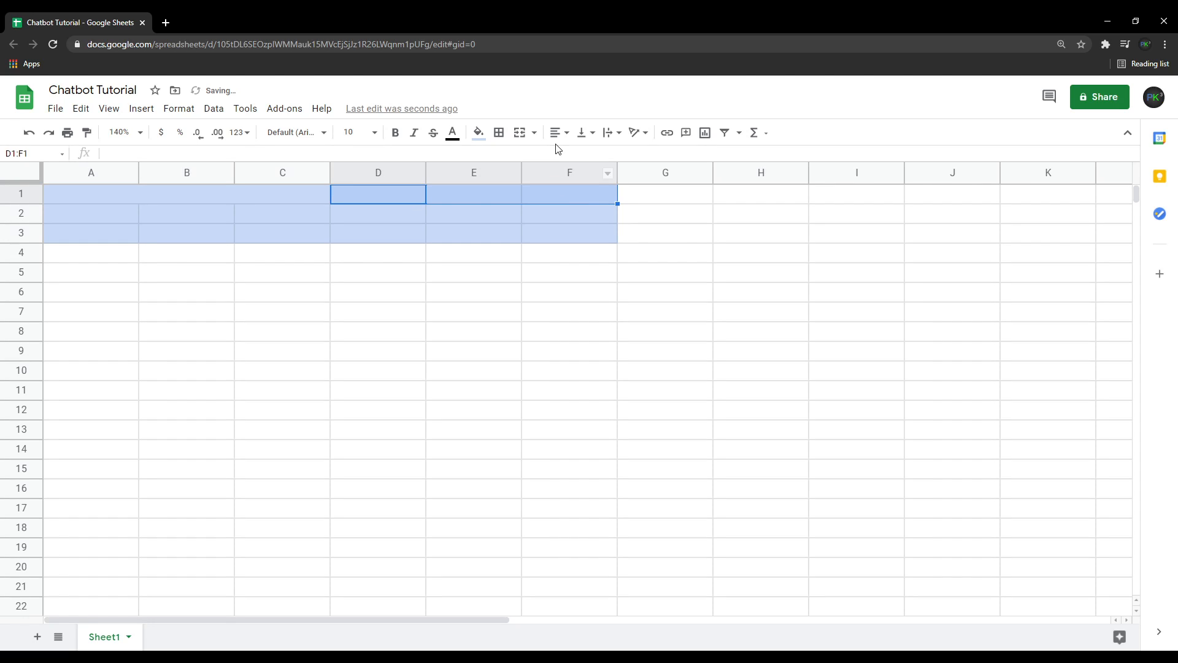
click(519, 133)
Merge cells A2 through C3 into one block.
shift+click(103, 213)
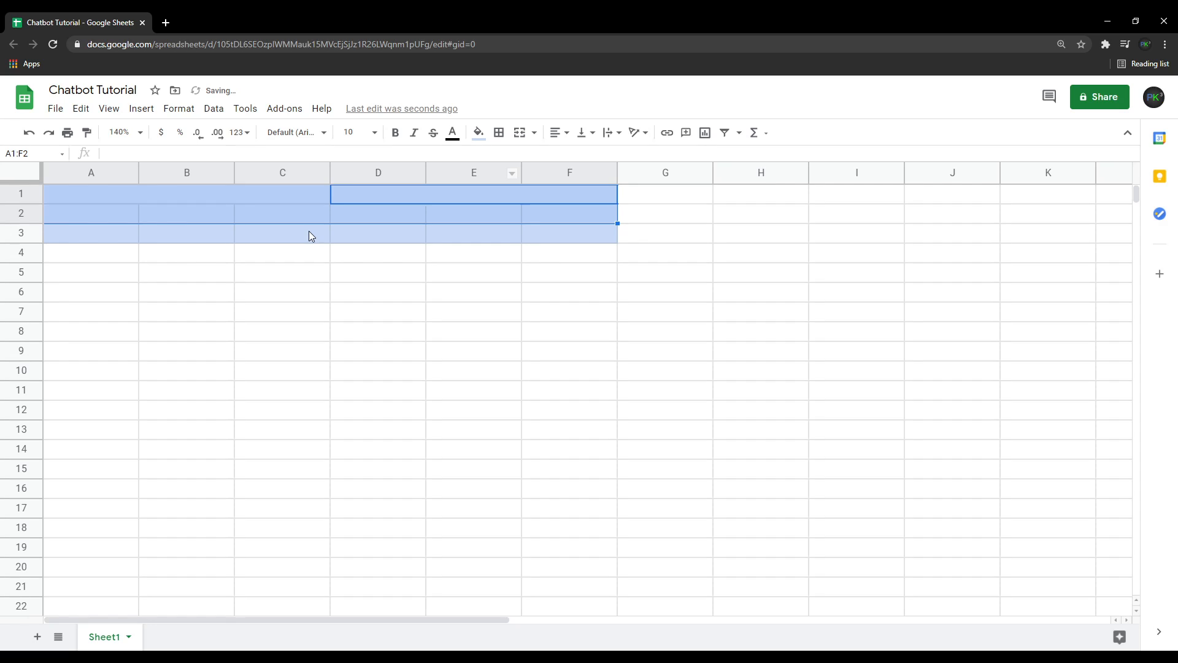
click(308, 232)
click(111, 215)
shift+click(314, 237)
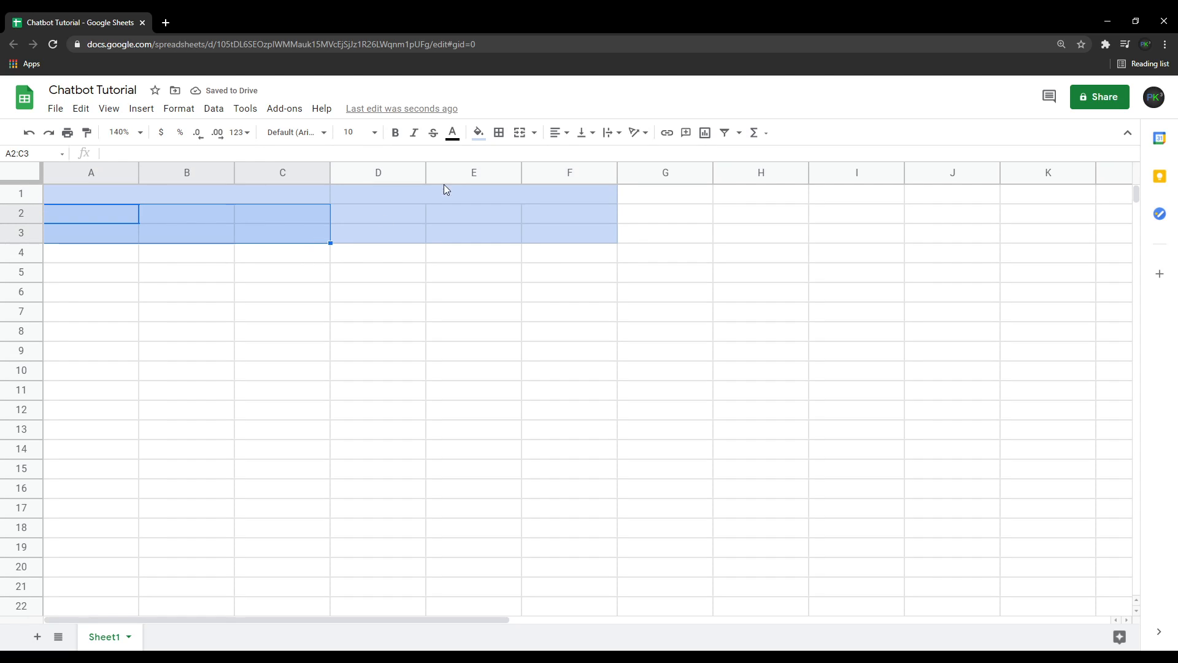
click(518, 134)
Merge cells D2 through F3 into one block.
click(371, 217)
shift+click(606, 243)
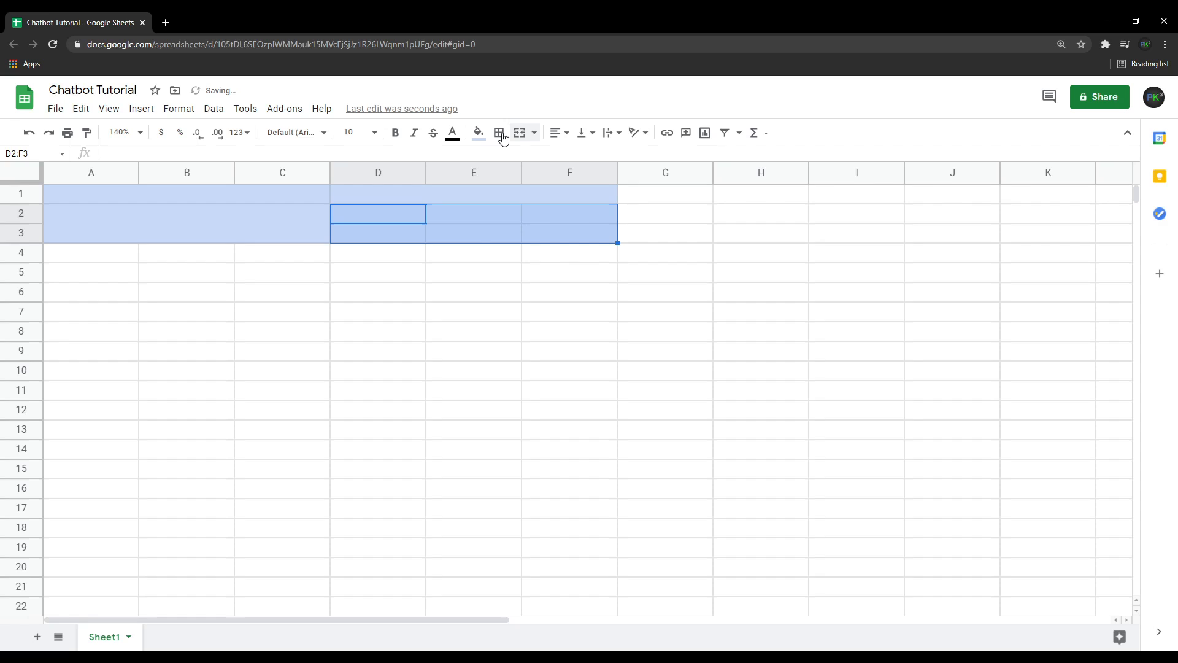
click(520, 133)
click(279, 281)
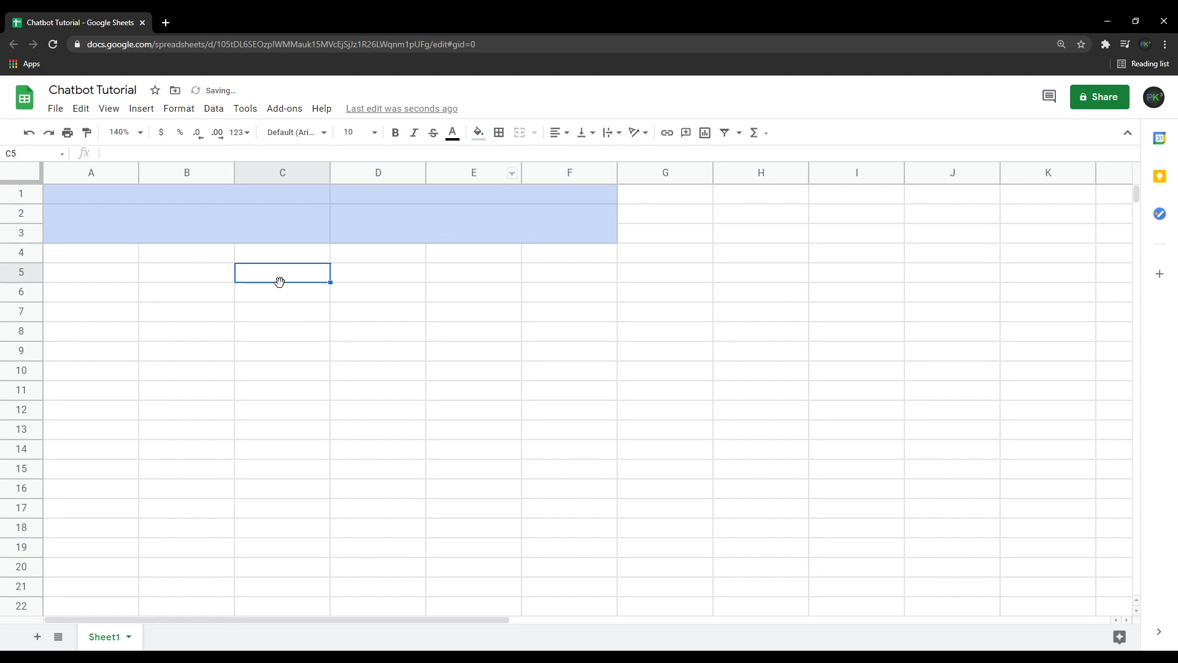
Enter the header Input in A1 and Output in D1.
click(216, 191)
text(Inm)
key(BackSpace)
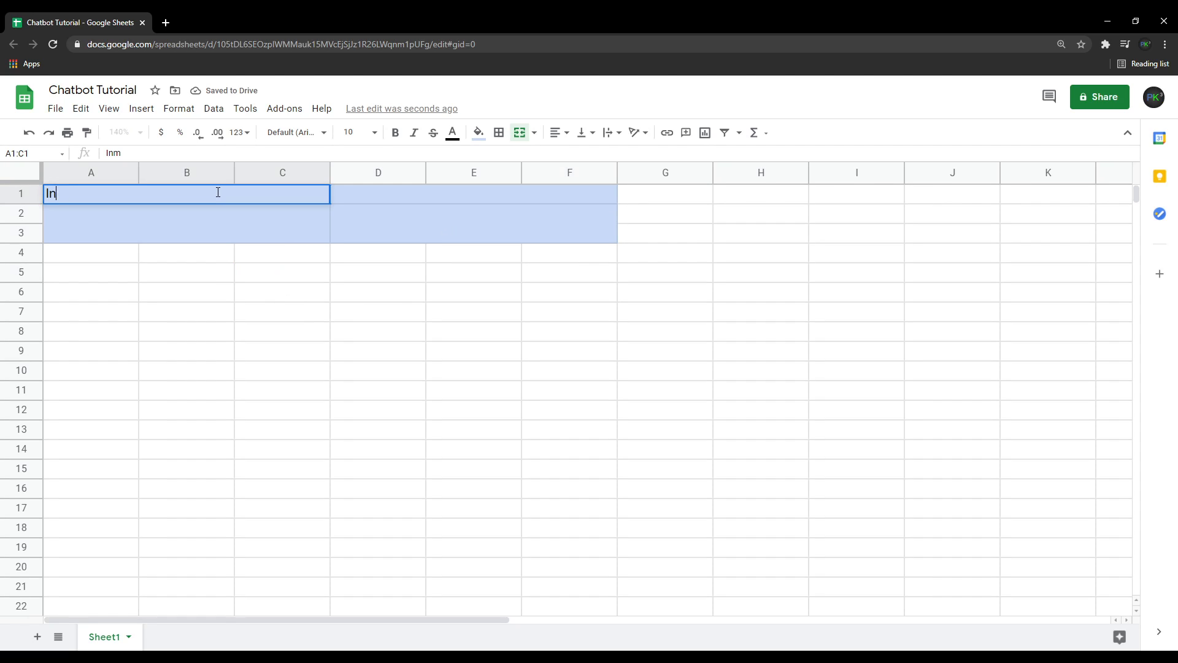
text(put)
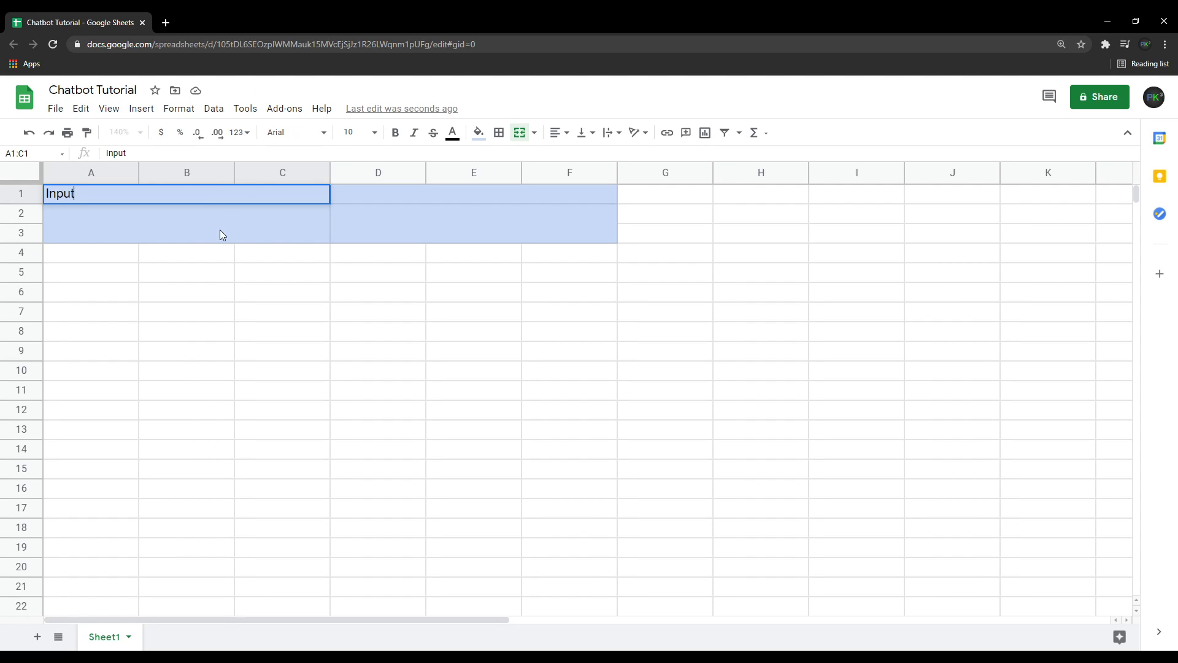
click(220, 230)
click(394, 194)
text(Output)
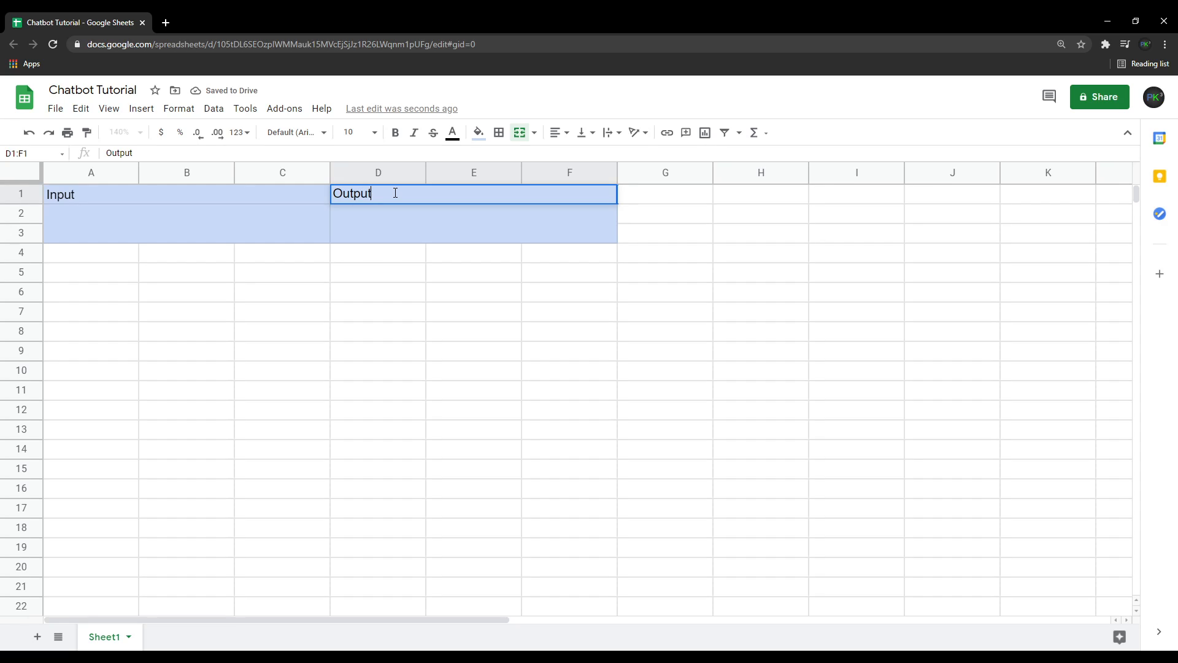
key(Return)
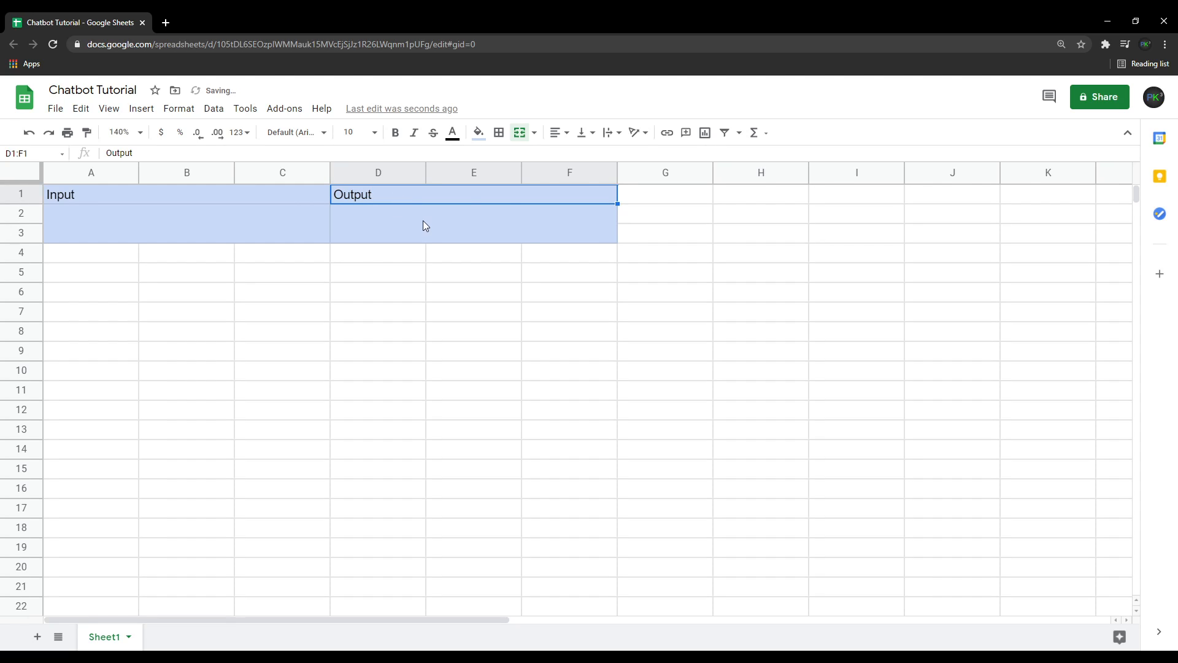
Center the Output and Input headers horizontally.
click(559, 133)
click(575, 161)
click(318, 200)
click(559, 132)
click(578, 155)
Set vertical alignment of the Input and Output headers to top.
click(583, 133)
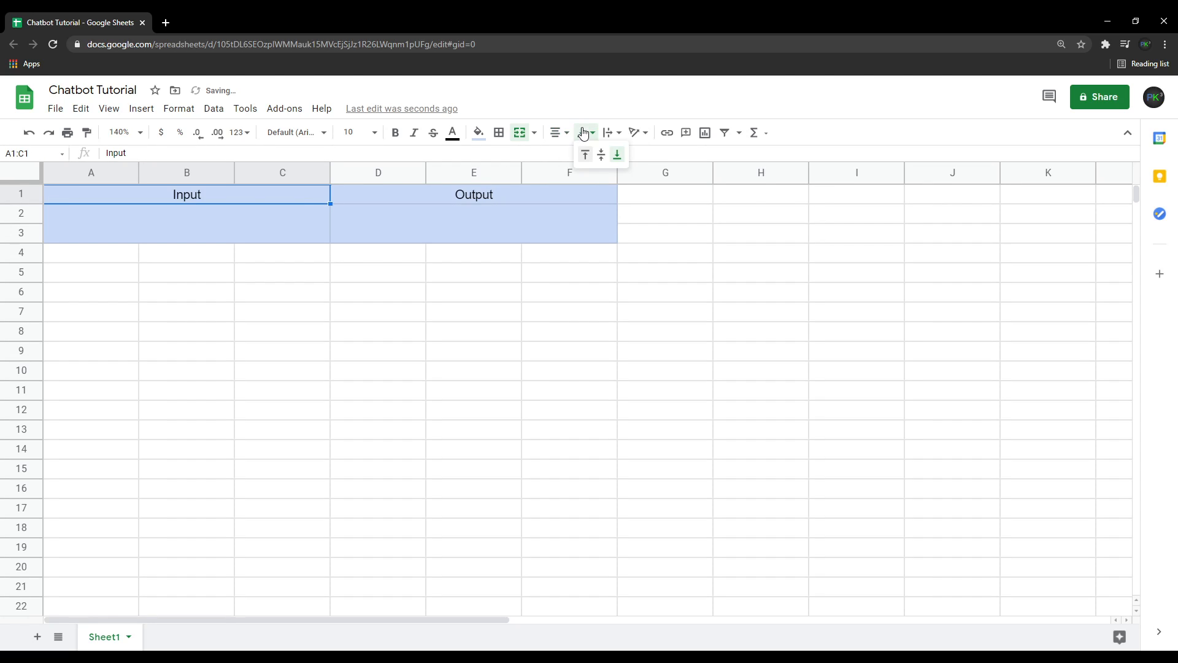
click(587, 156)
click(550, 192)
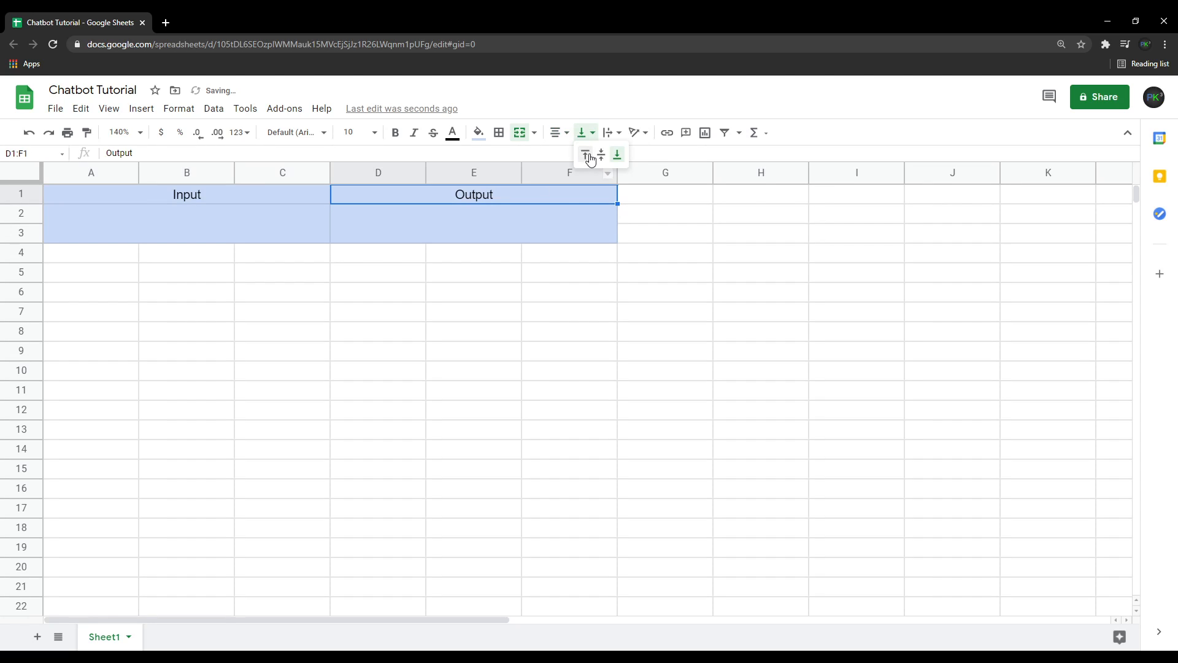
click(591, 159)
Set vertical alignment of the merged A2:C3 and D2:F3 blocks to top.
click(491, 214)
click(323, 239)
click(584, 133)
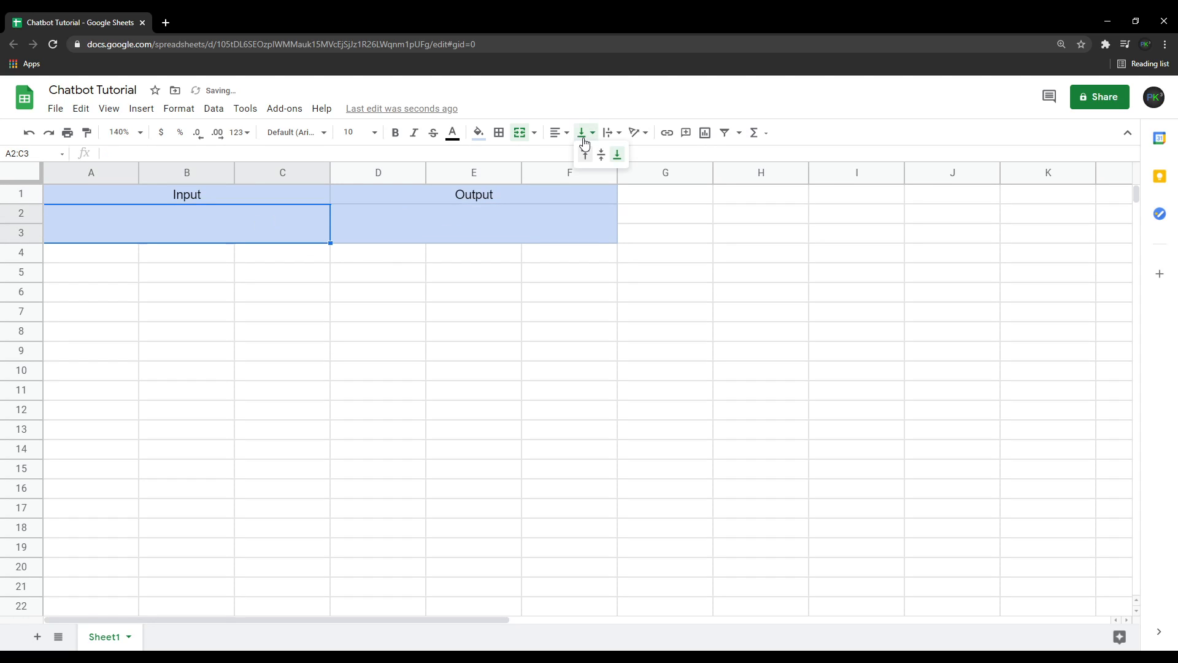
click(585, 154)
click(577, 215)
click(584, 132)
click(585, 154)
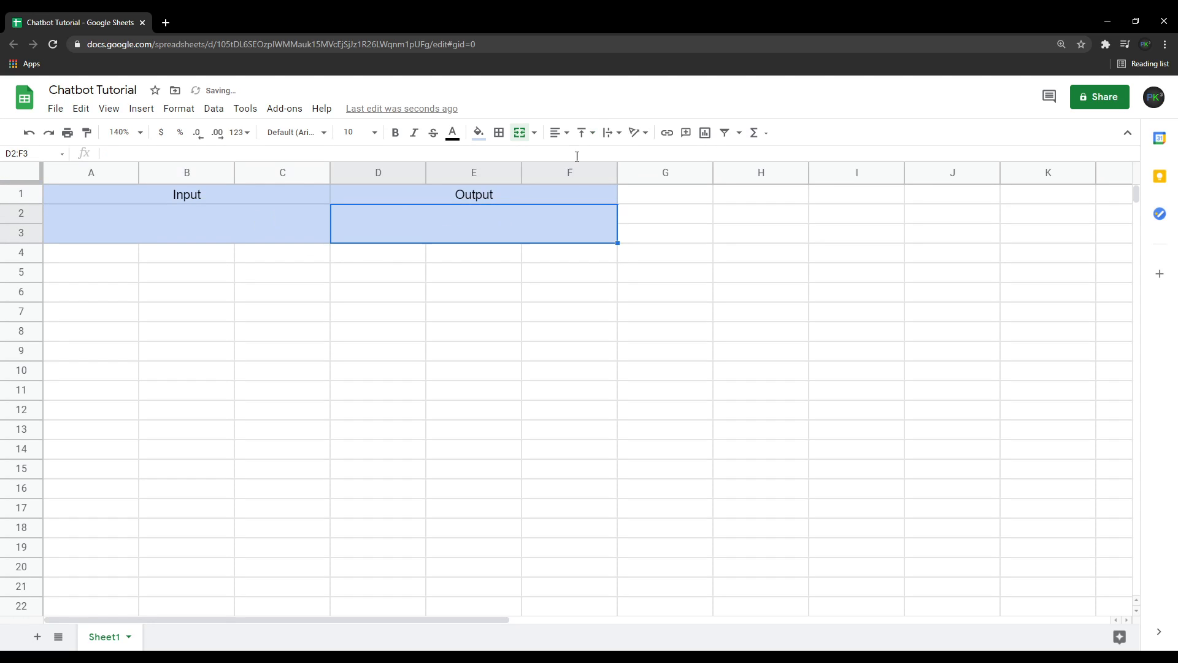
click(372, 273)
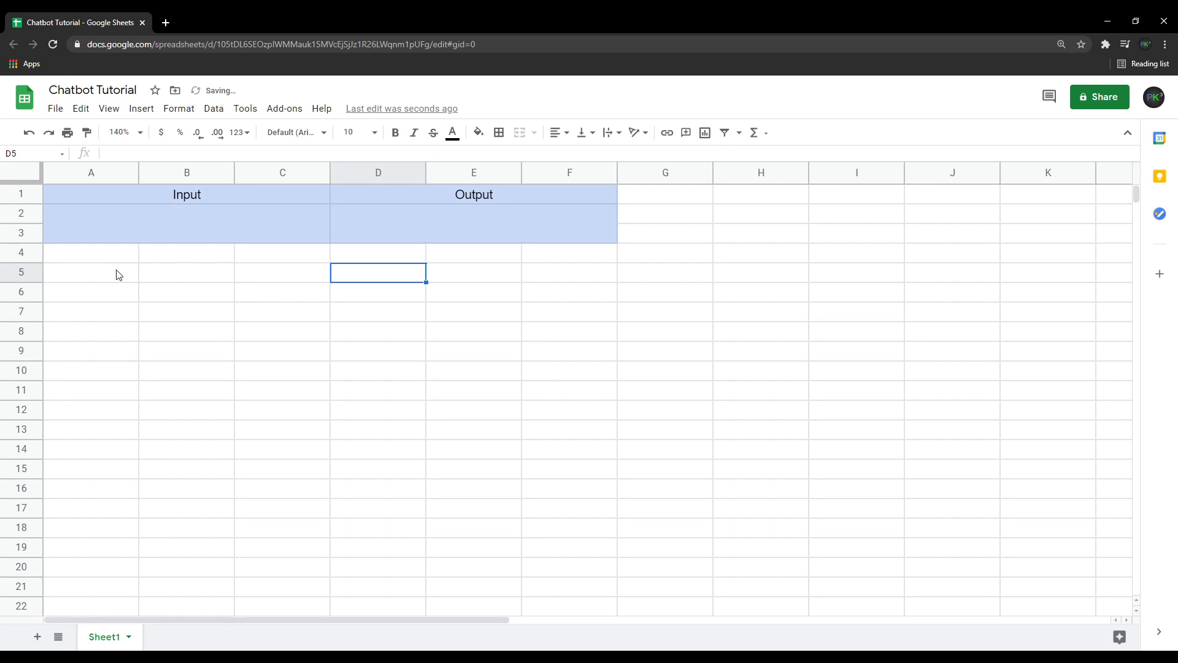
Merge cells A4 through F4 and fill the merged row with light purple.
click(101, 261)
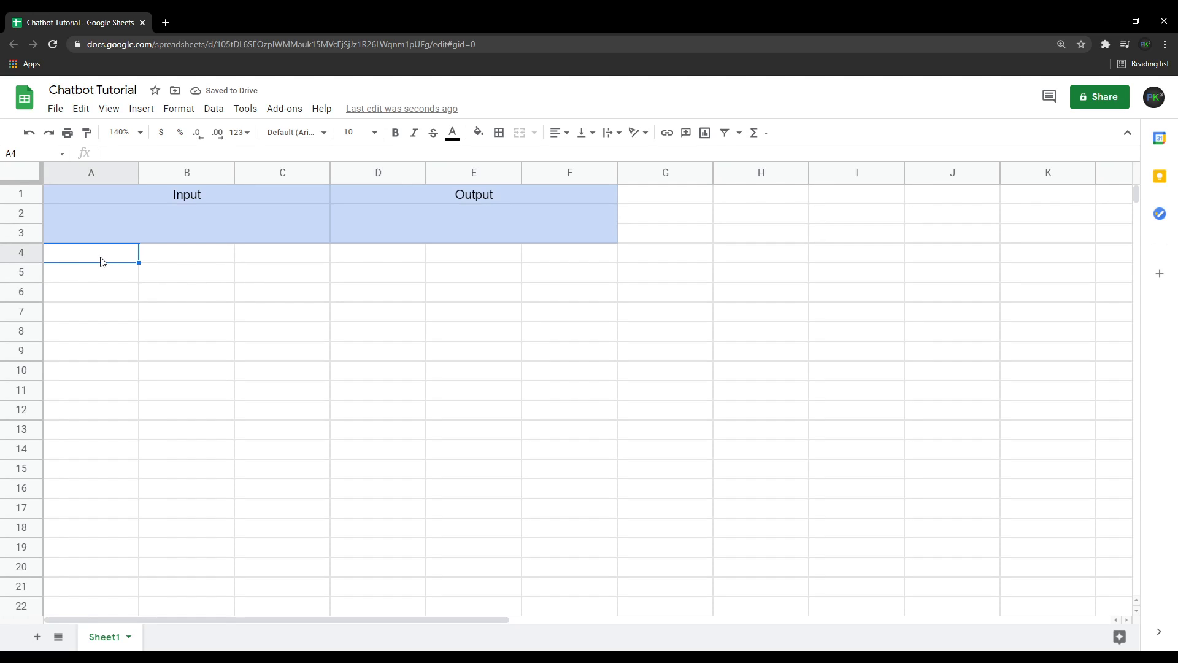
shift+click(570, 256)
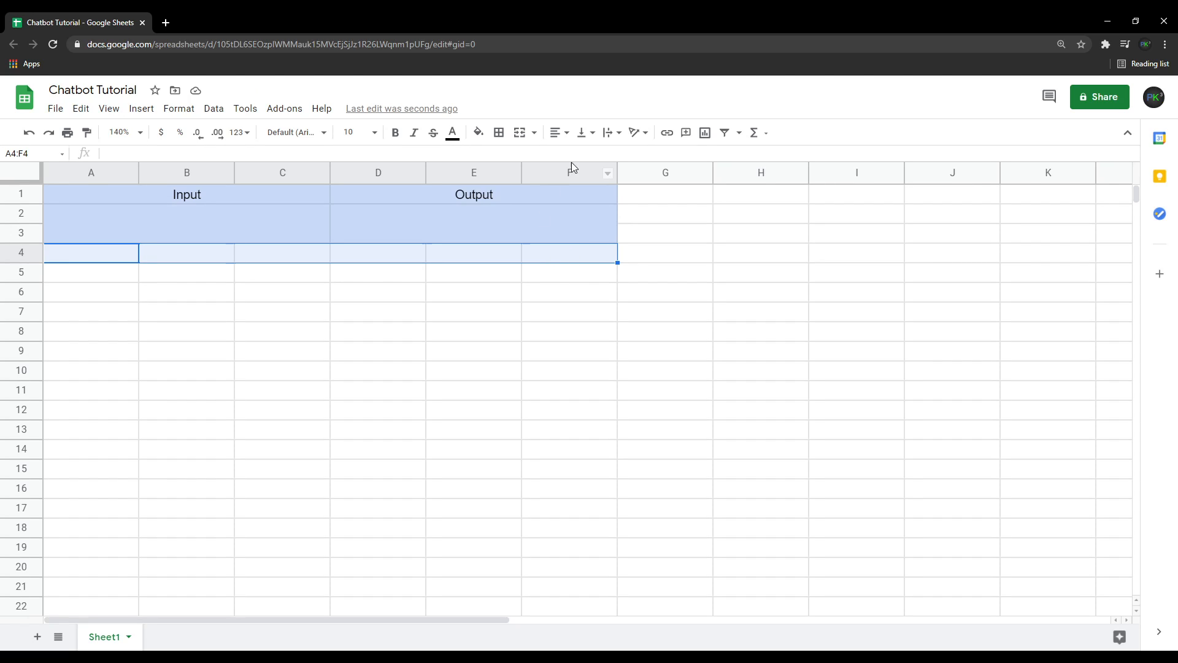
click(521, 134)
click(479, 132)
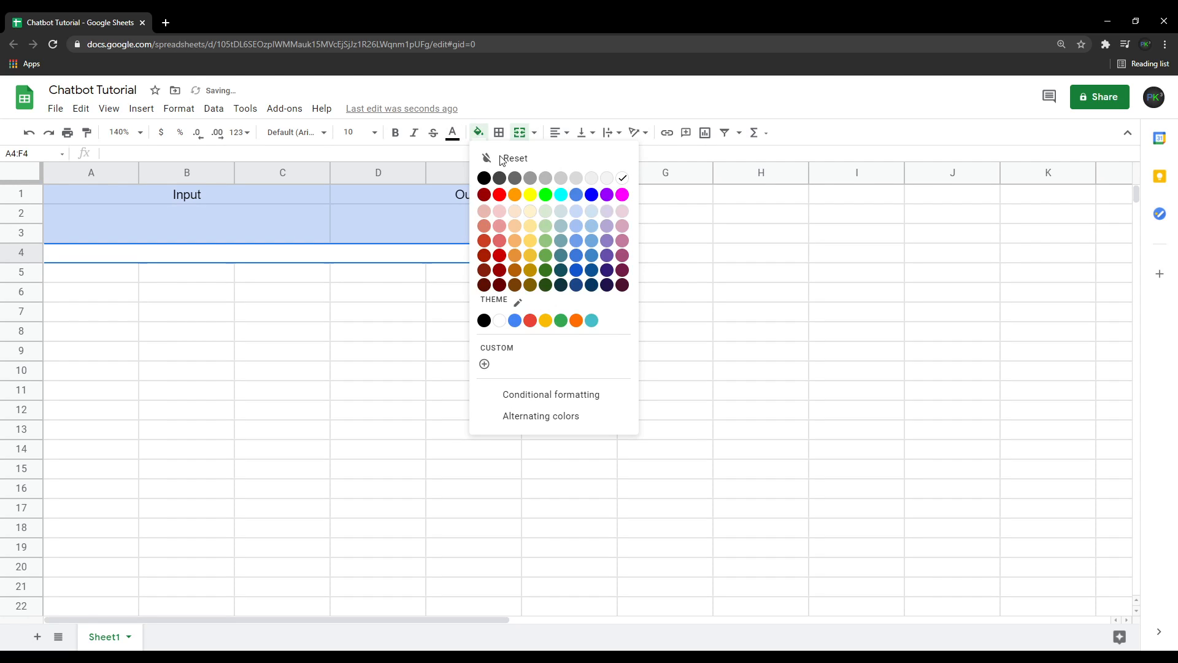
click(606, 211)
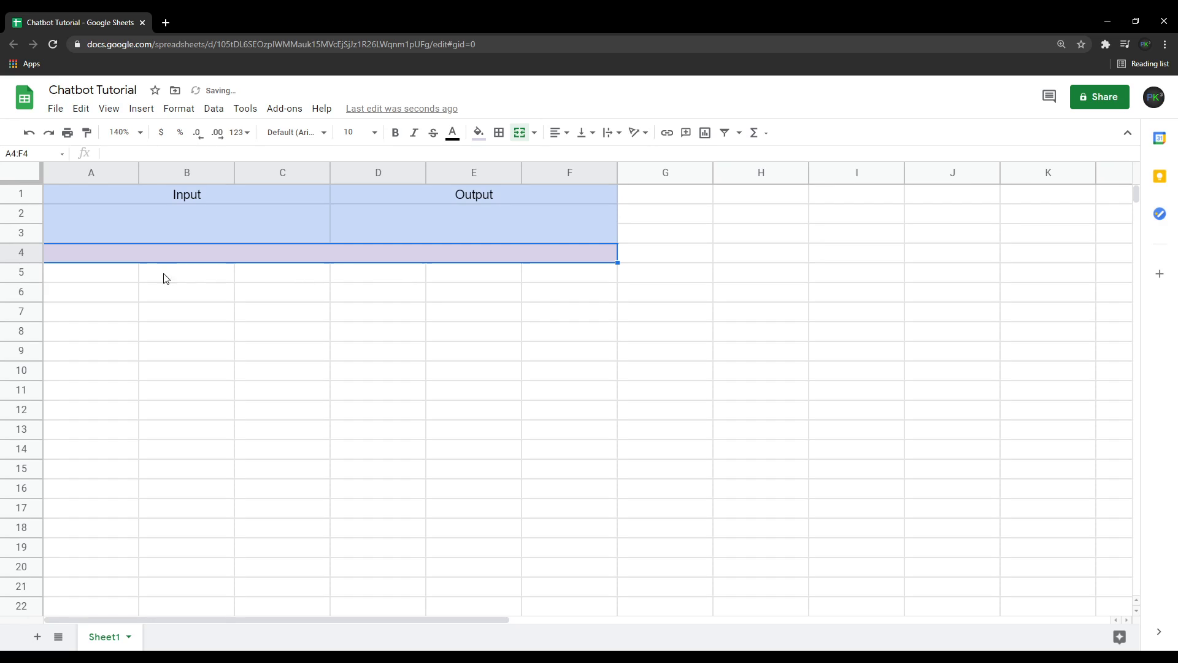
Fill the range A5:F14 below the Settings row with light purple.
click(101, 282)
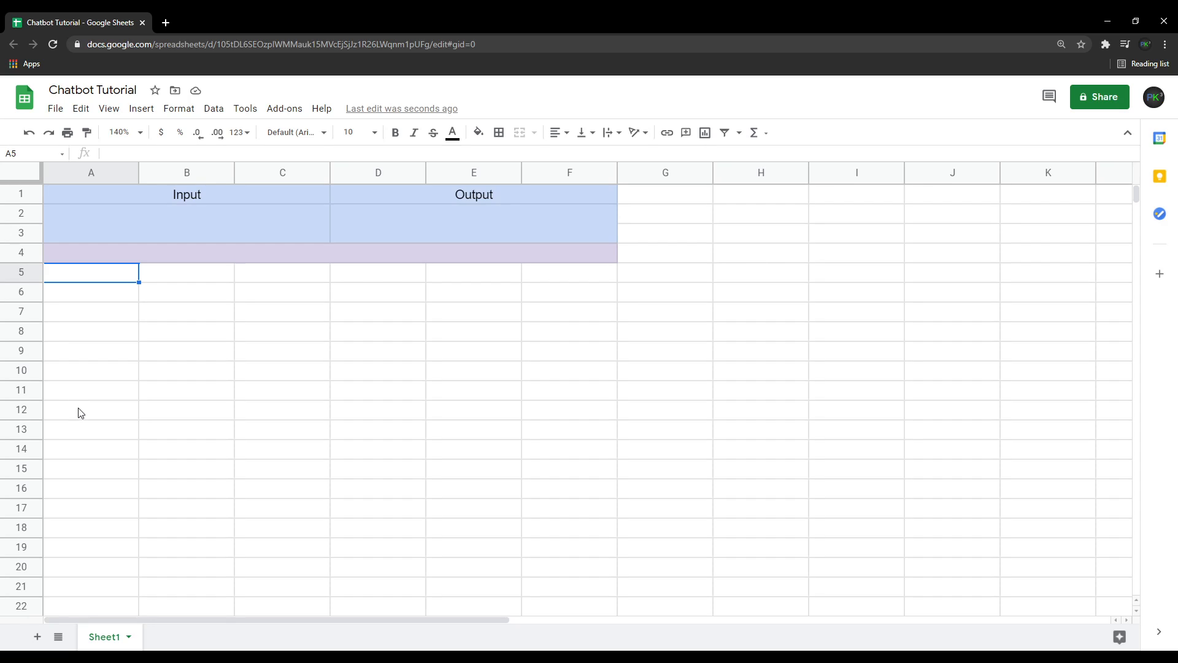
click(78, 446)
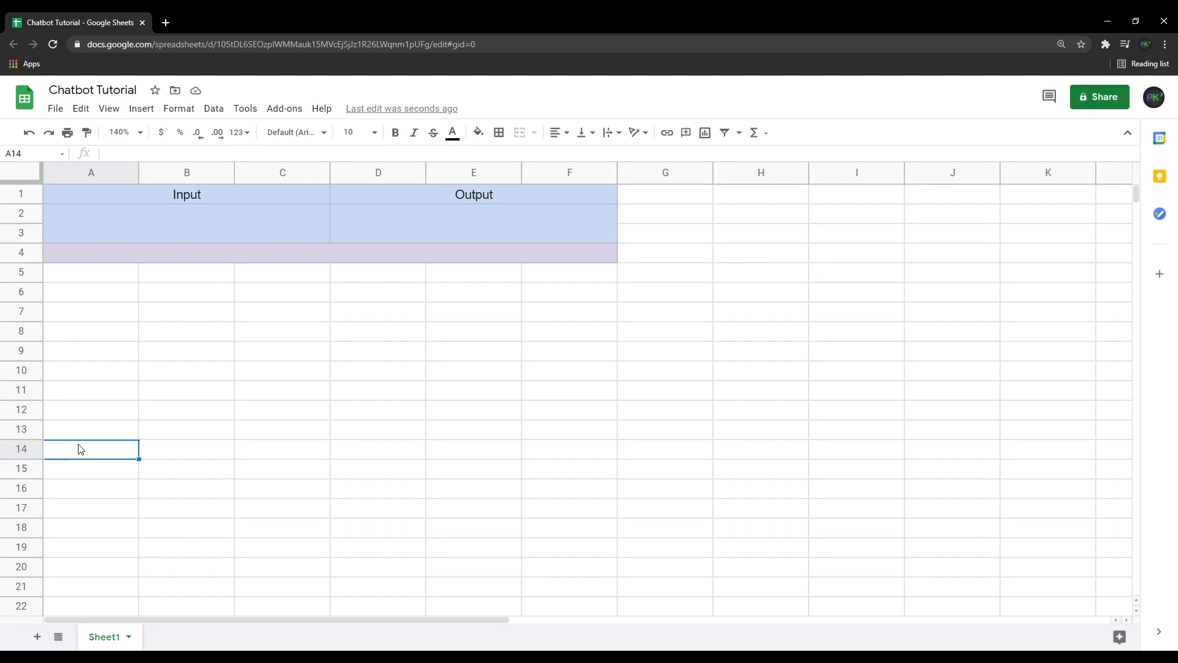
shift+click(582, 284)
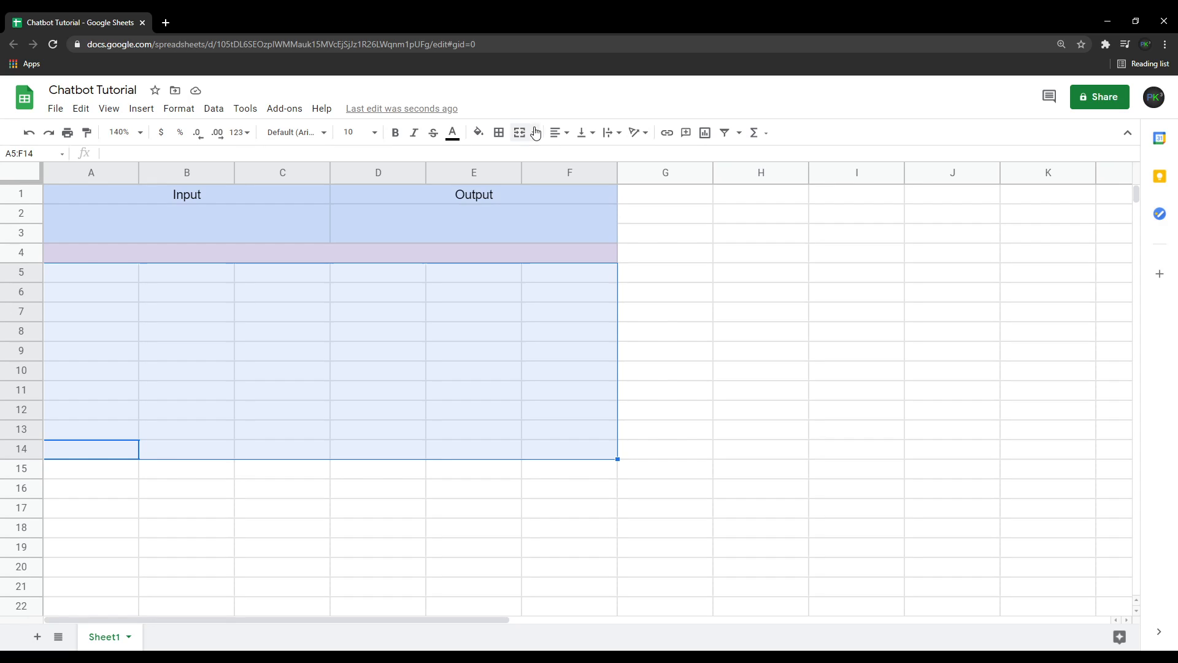
click(479, 132)
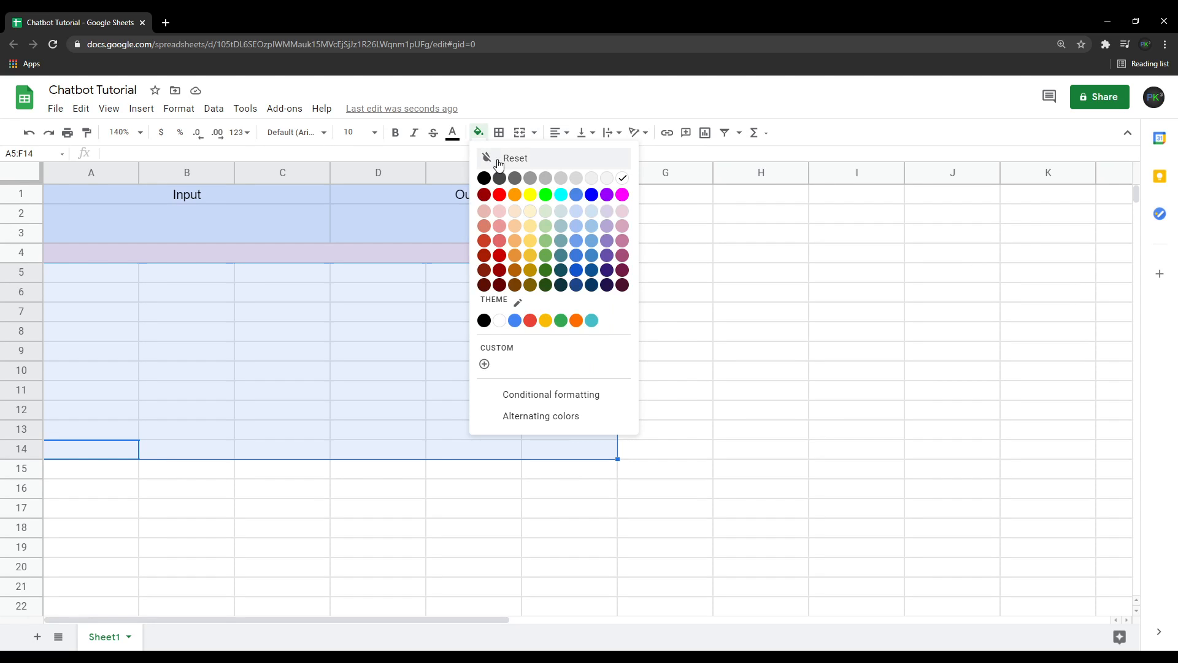
click(606, 211)
Enter the heading Settings (constants) in the merged row 4.
click(421, 254)
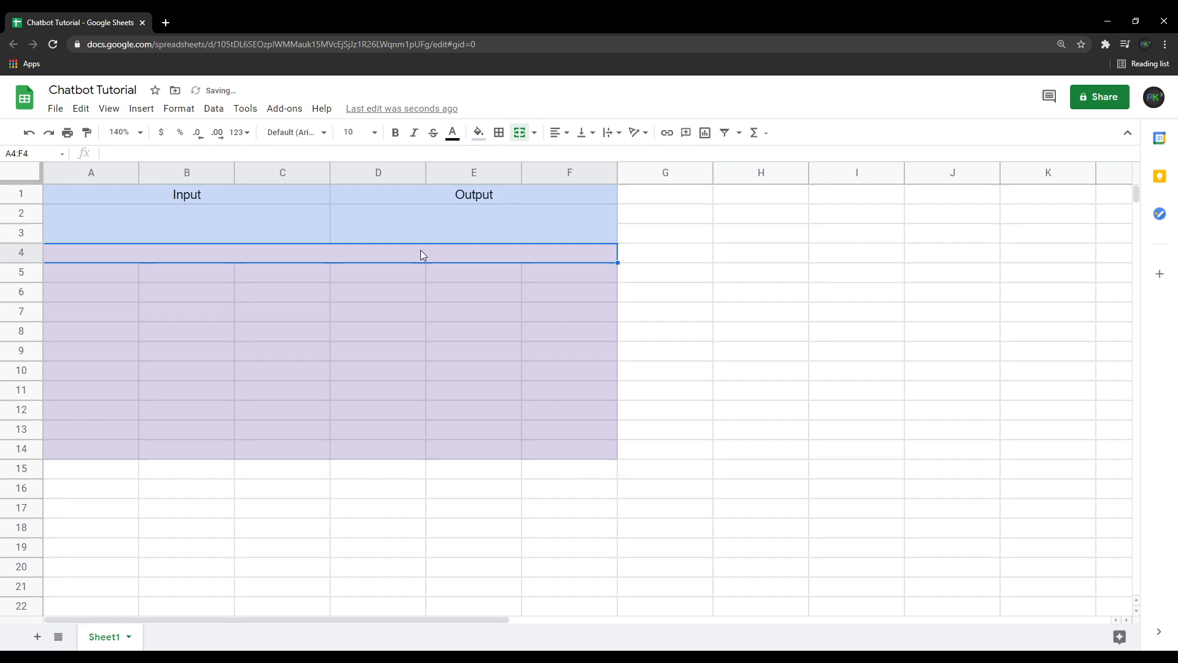
text(Settings)
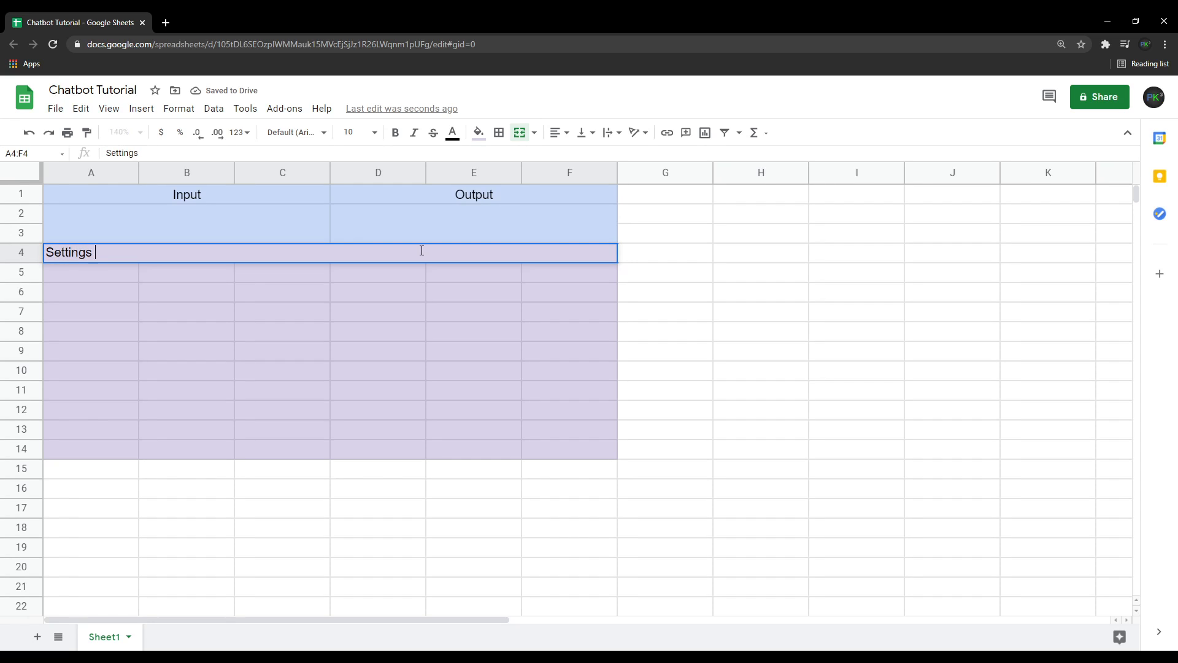
text(,(co)
key(BackSpace)
text(onsd)
key(BackSpace)
text(tan)
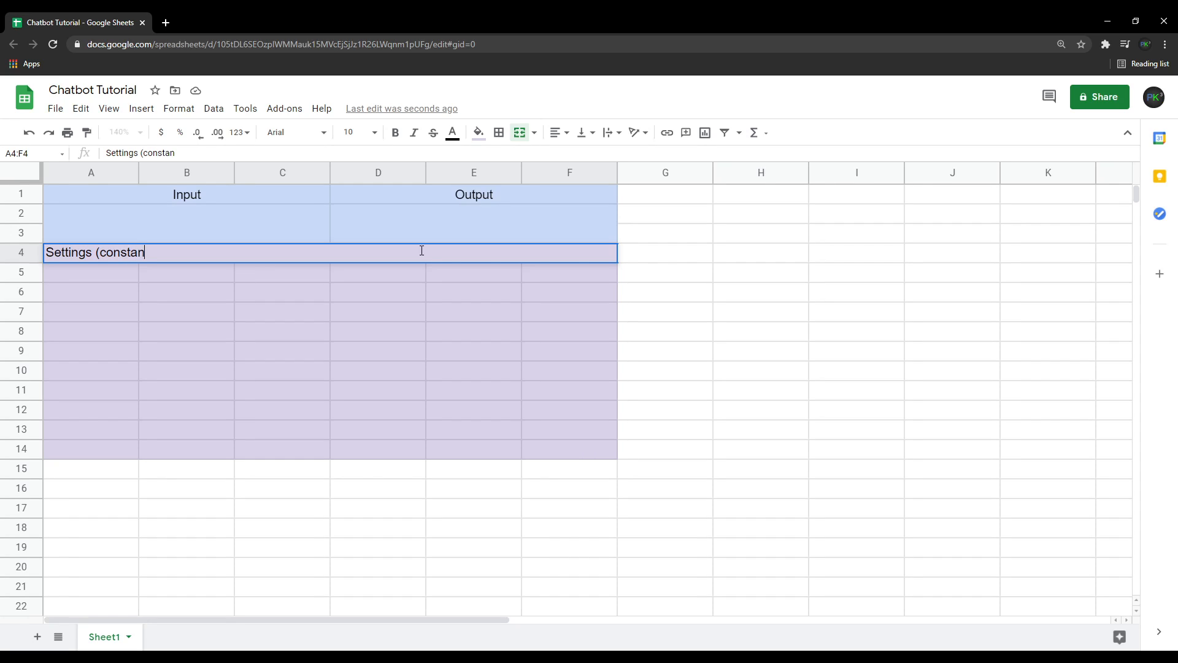
text(ts))
key(Return)
Center the Settings (constants) heading horizontally.
click(439, 253)
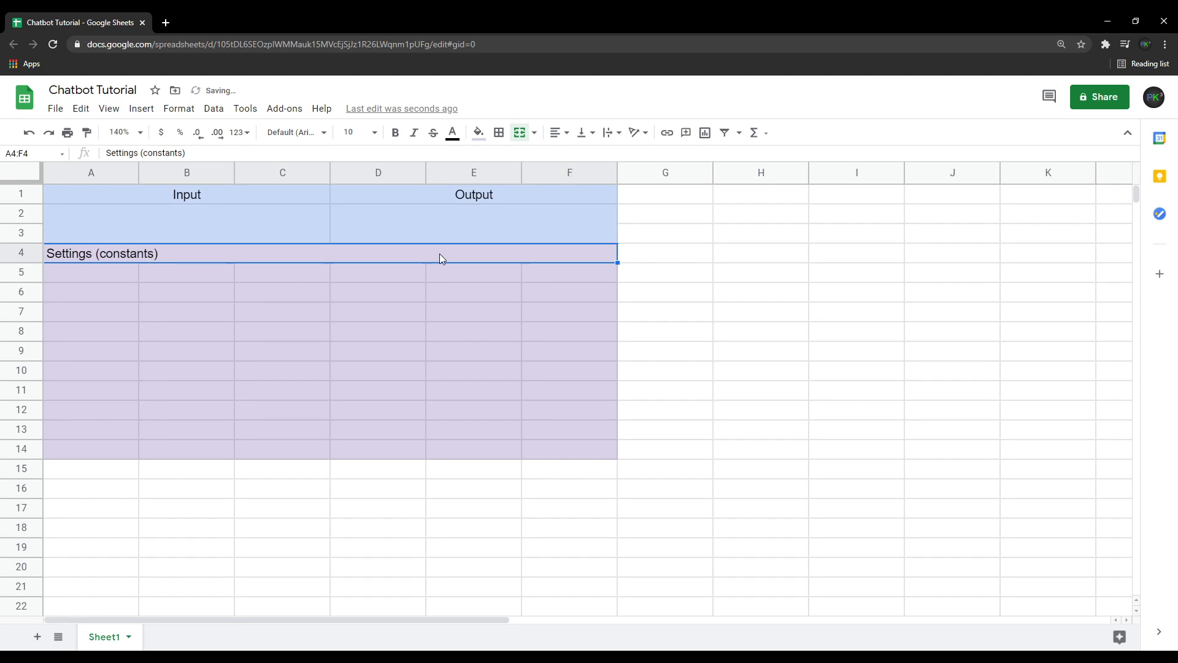
click(558, 133)
click(574, 155)
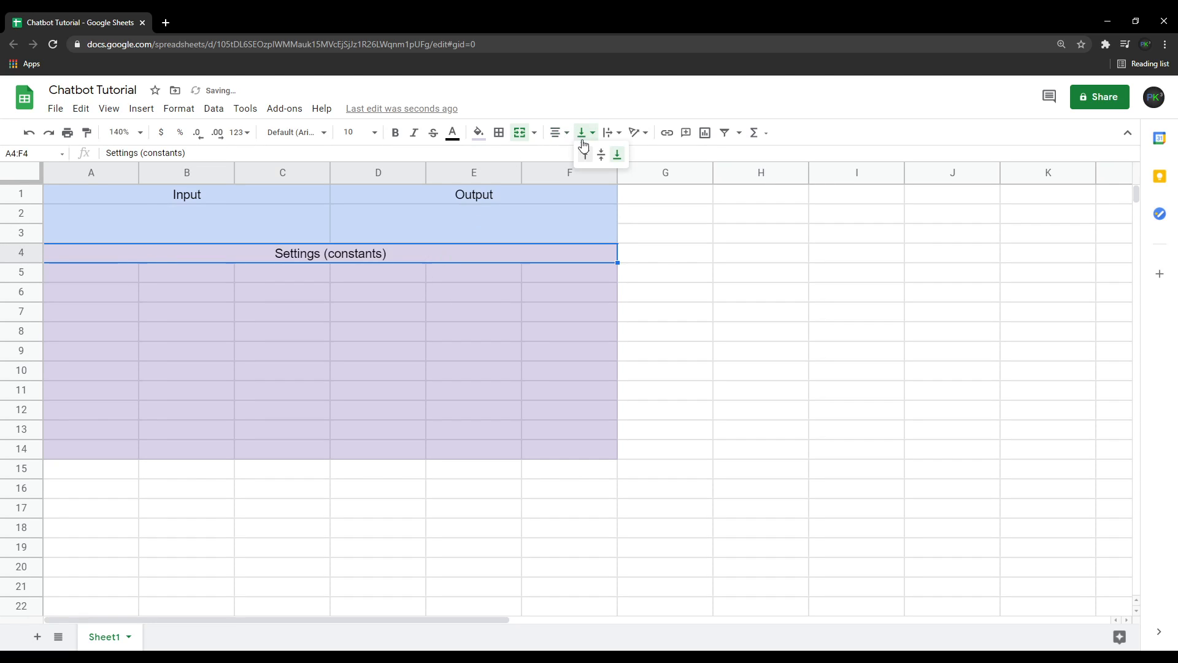
click(446, 453)
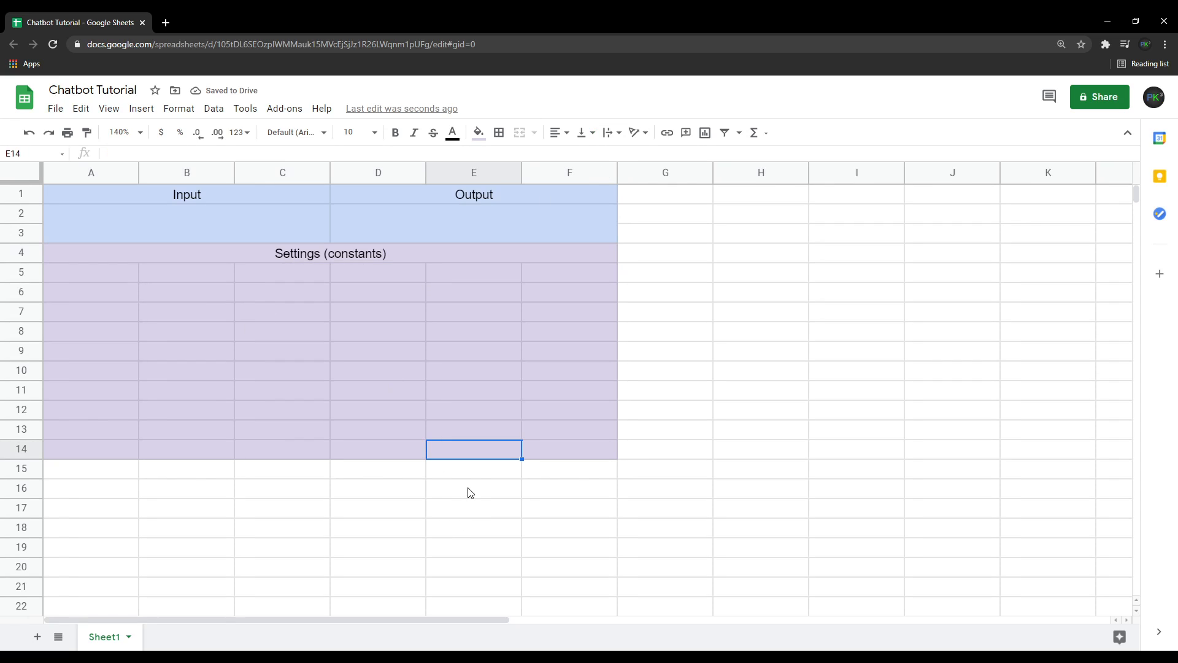
Enter the labels Name: in A5 and Style: in A6.
click(94, 276)
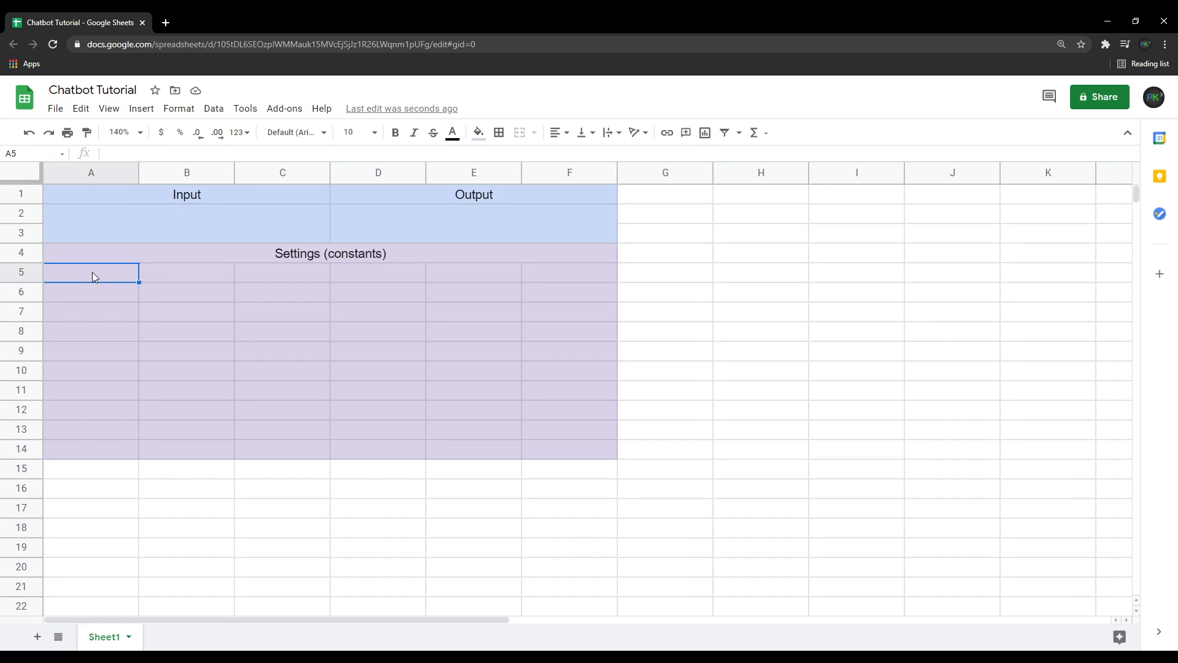
text(Name:)
key(Return)
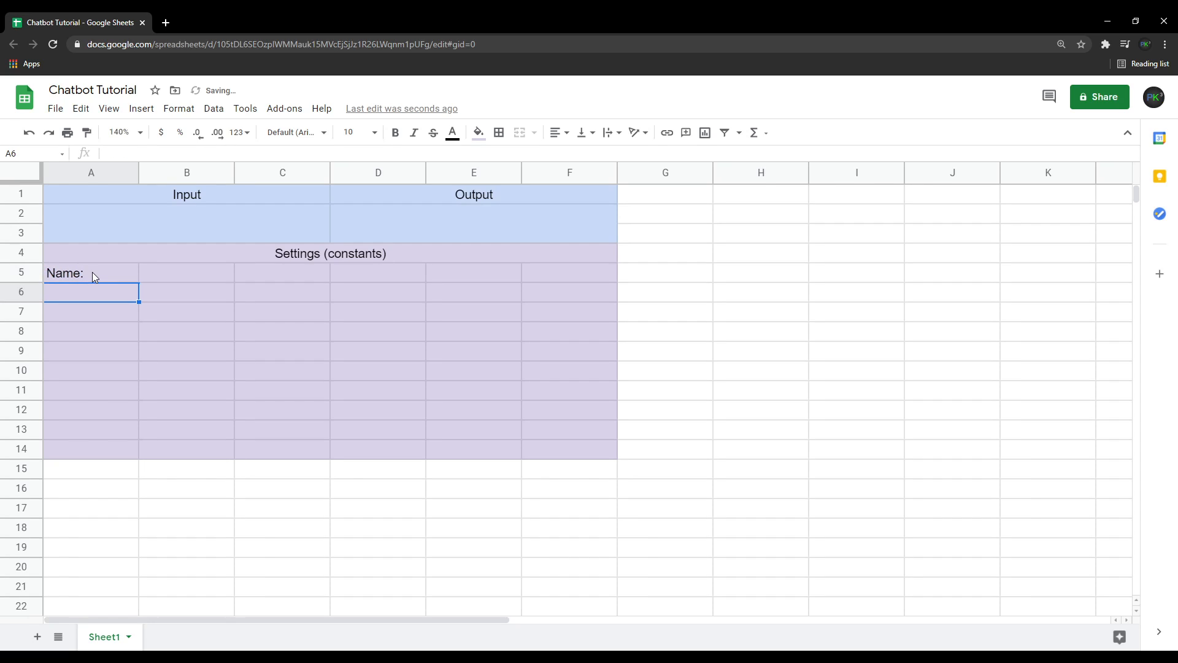
text(Style:)
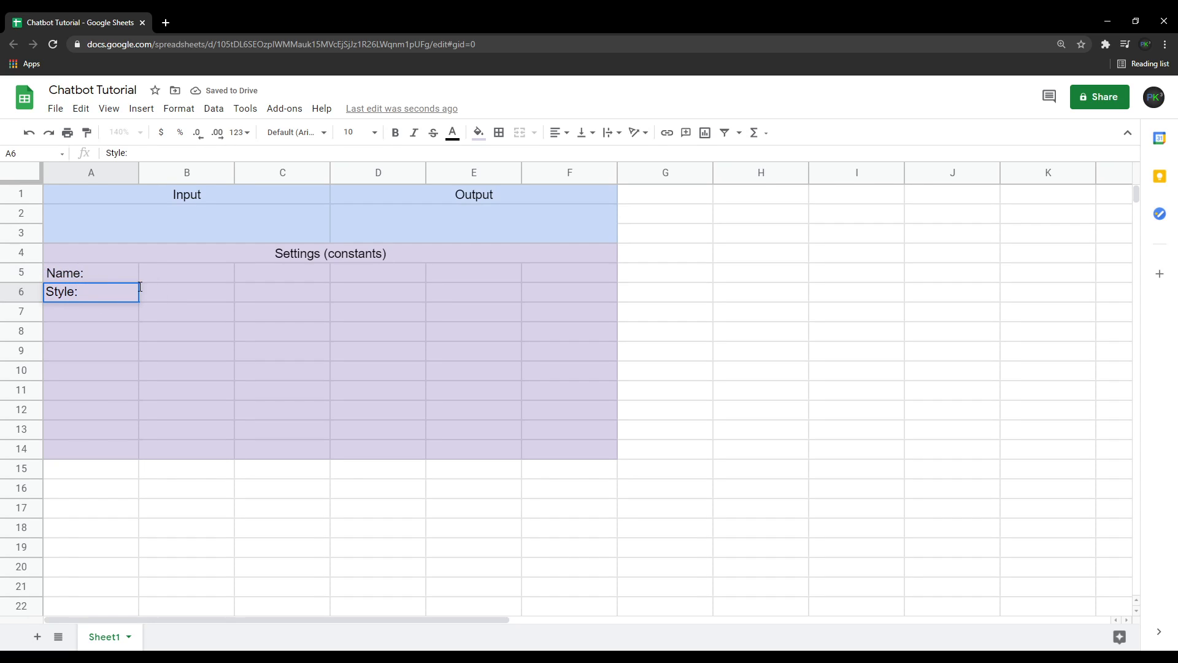
Enter Chatbot as the name in B5 and normal as the style in B6.
click(152, 280)
text(Chat)
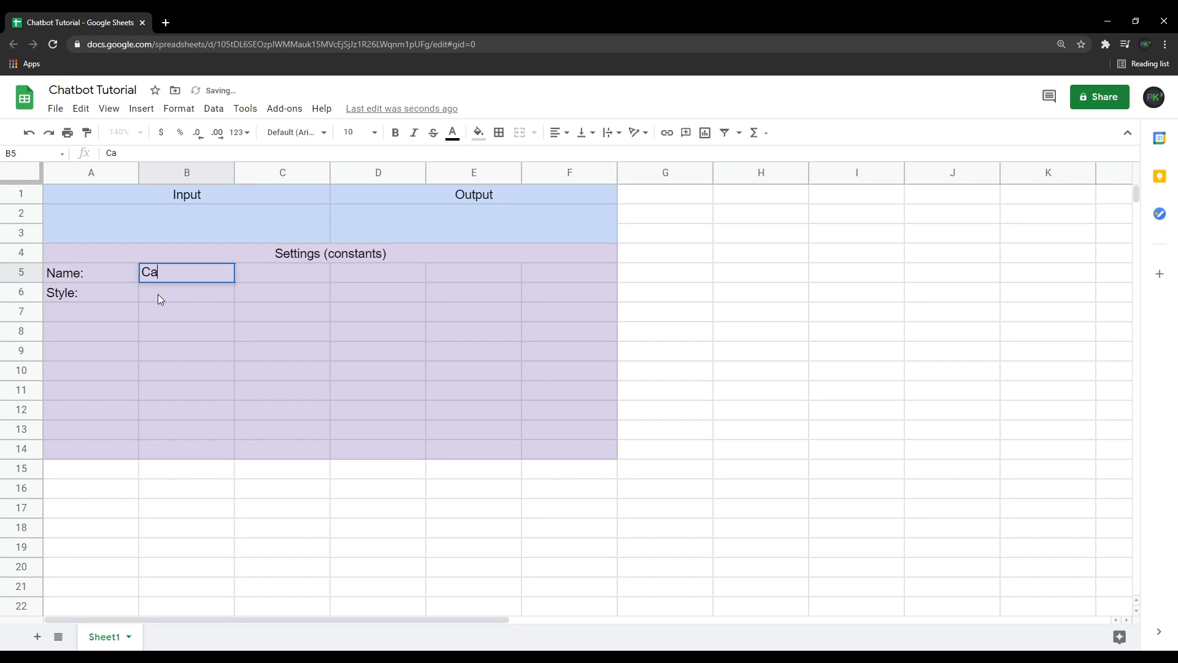
text(bot)
click(158, 293)
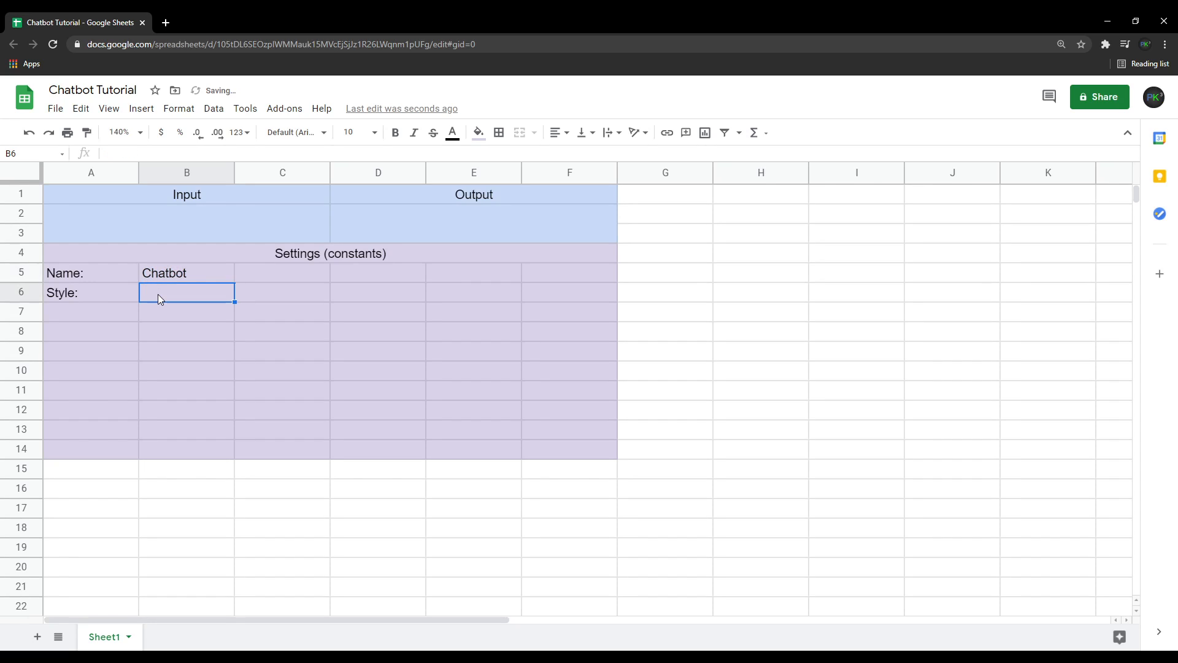
text(normal)
click(282, 326)
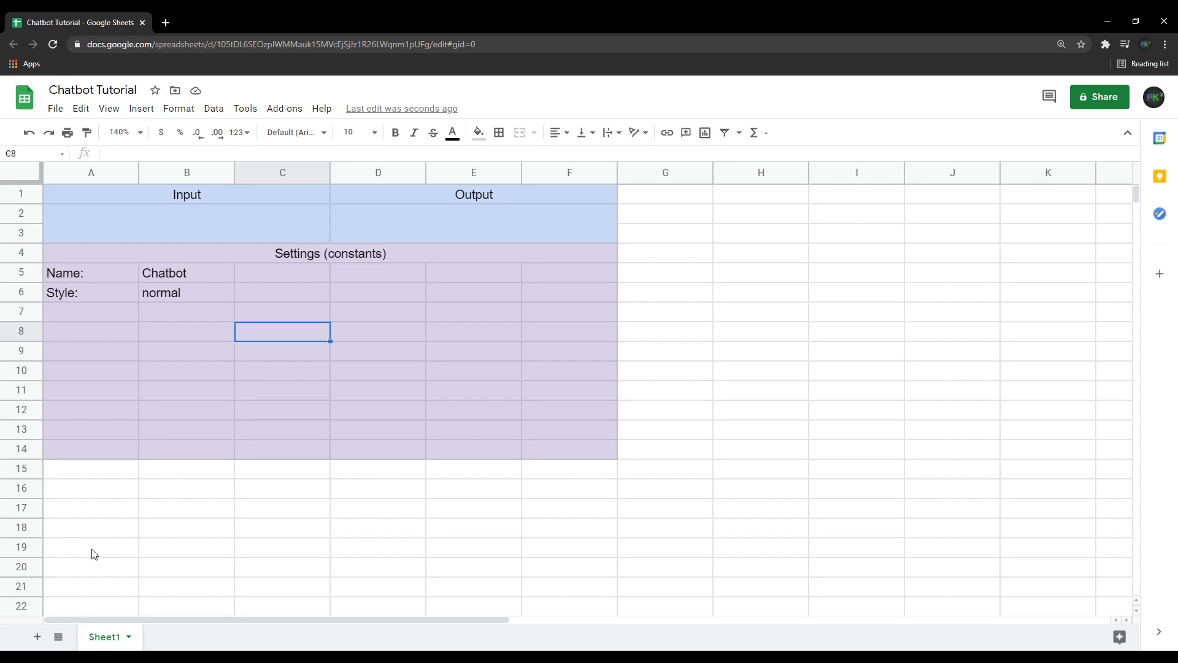
Merge cells A23 through K23 and fill the merged row with light orange.
scroll(94, 555, down, 2)
click(75, 537)
scroll(77, 537, up, 2)
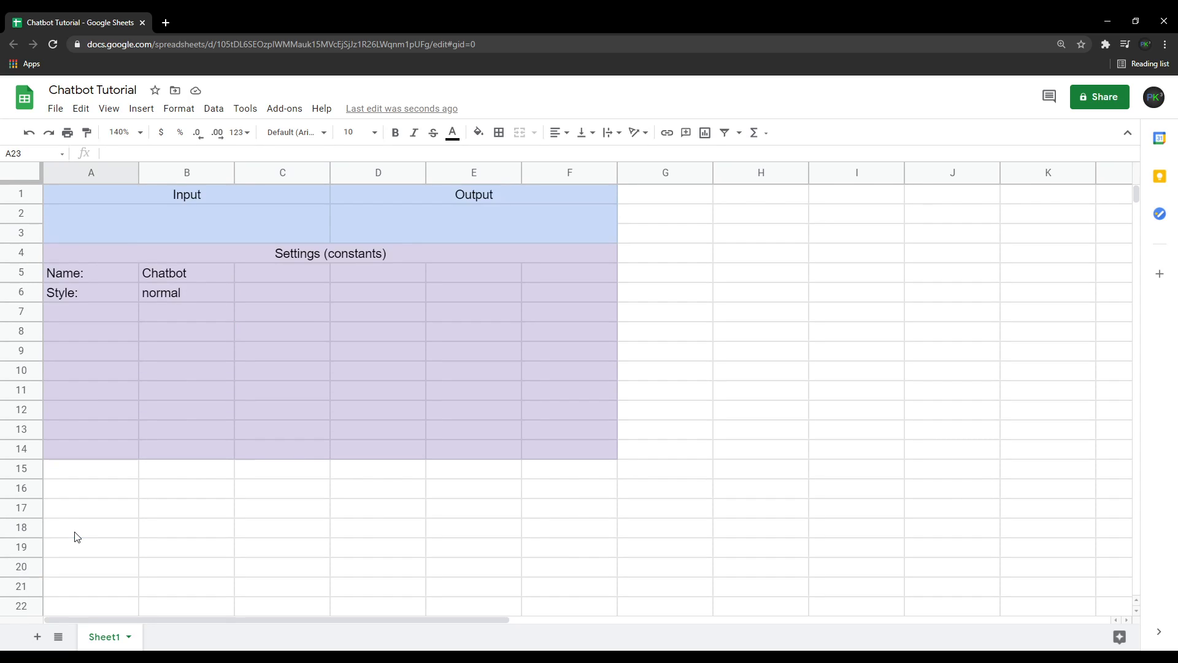
scroll(76, 536, down, 1)
scroll(76, 537, up, 1)
scroll(76, 537, down, 2)
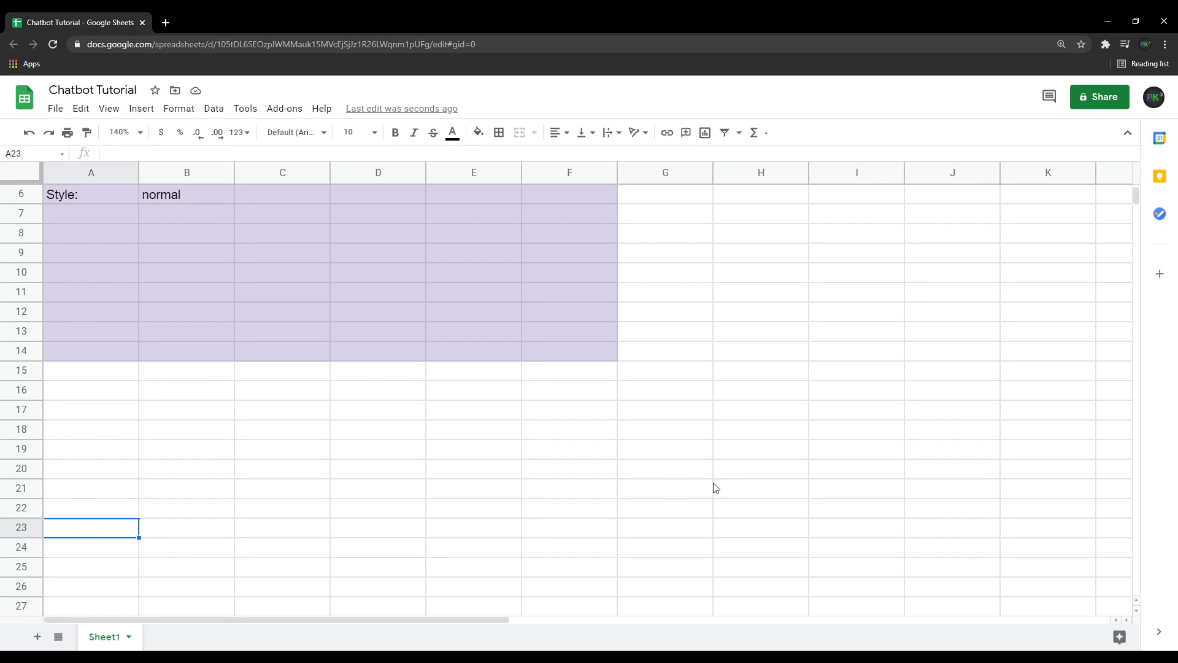
shift+click(1042, 531)
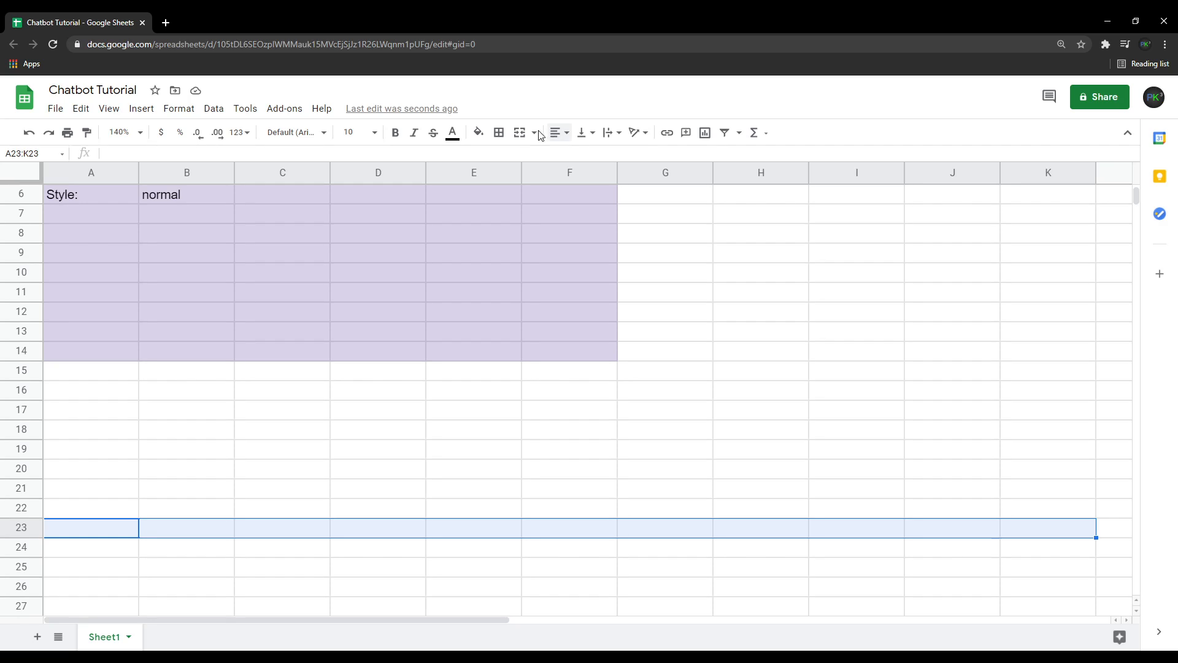
click(519, 132)
click(479, 133)
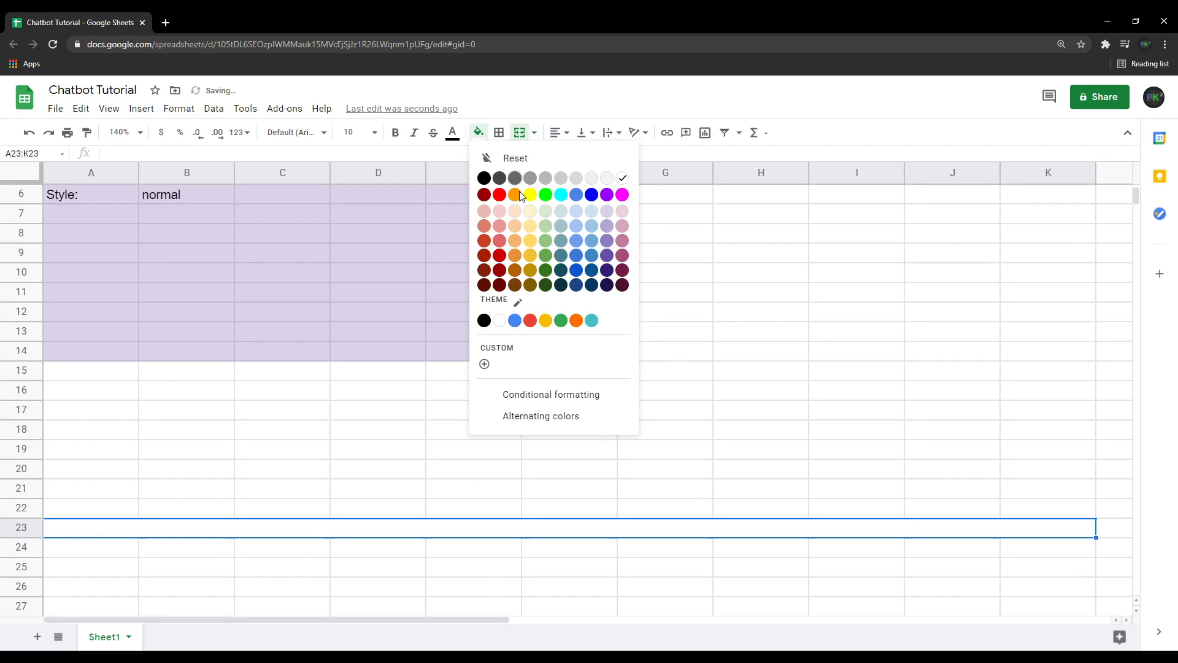
click(516, 211)
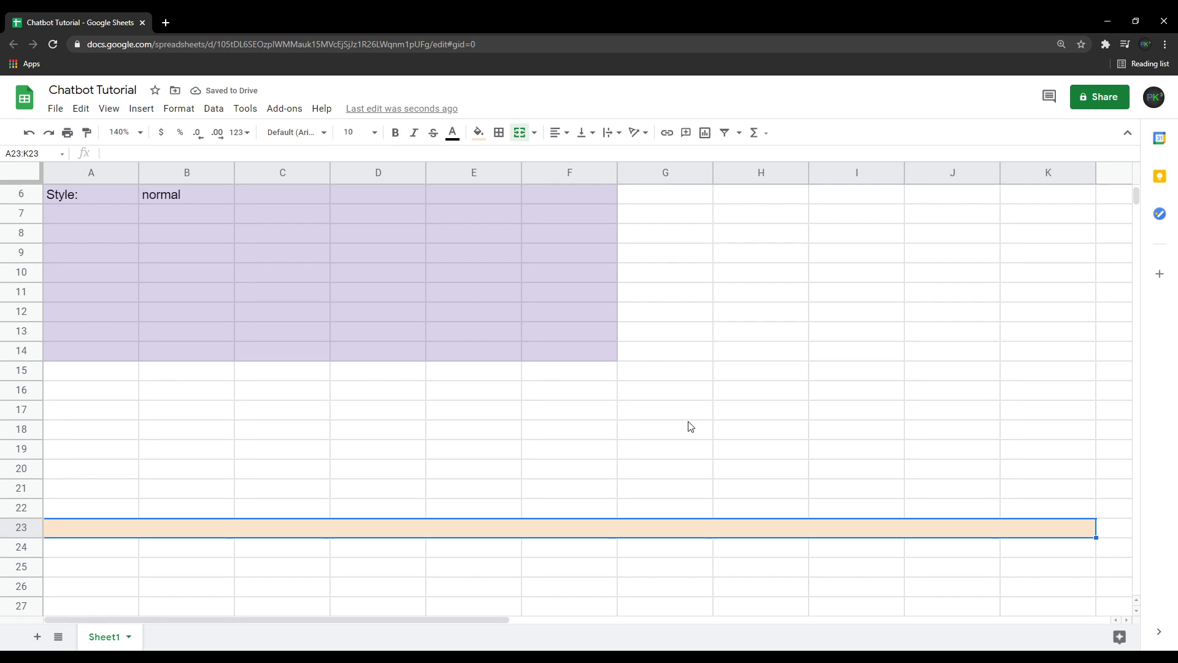
Enter the heading Computation in the merged row 23.
text(Computation)
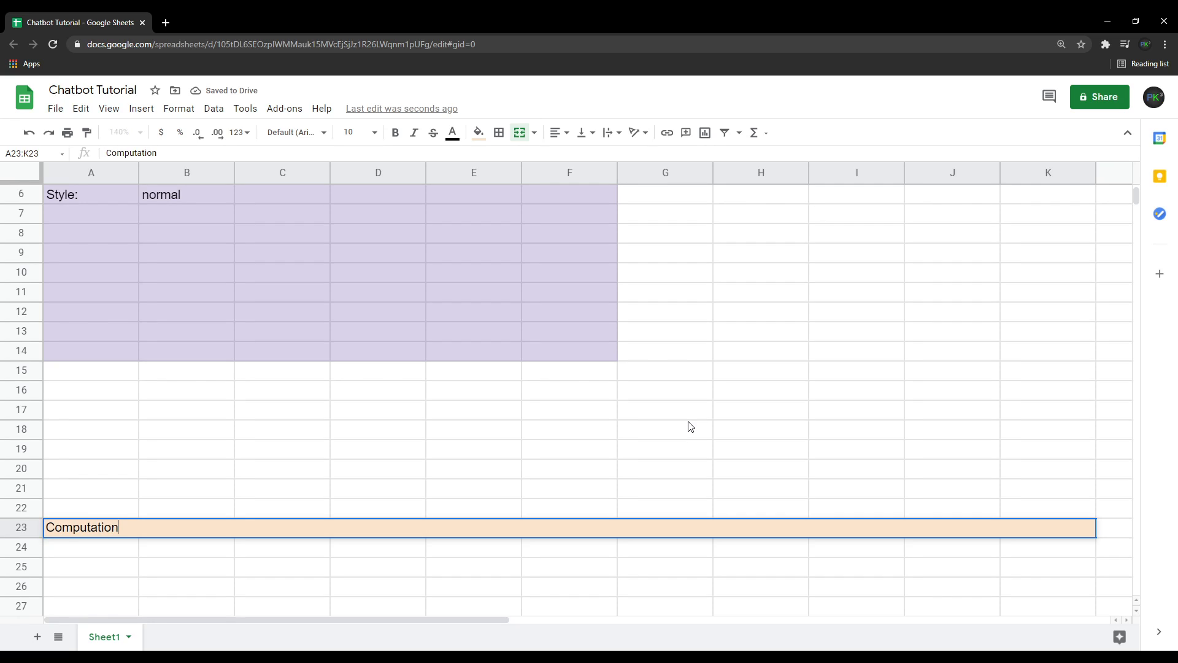
click(893, 514)
click(884, 531)
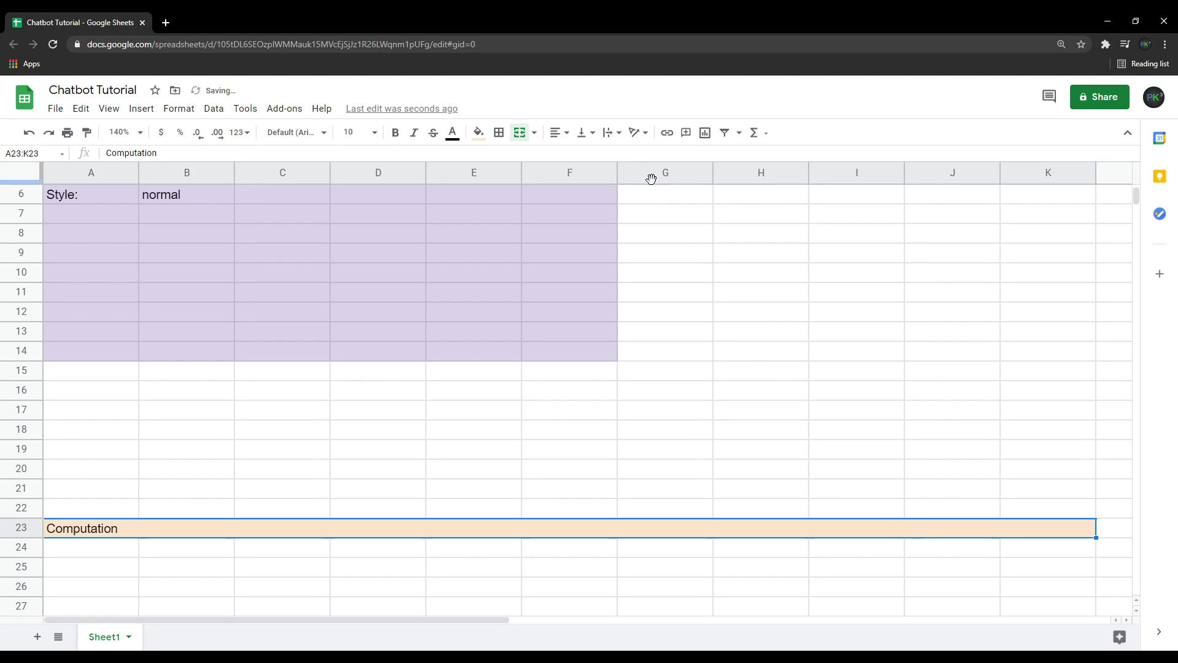
Center the Computation heading horizontally and align it to the top.
click(558, 133)
click(574, 154)
click(582, 133)
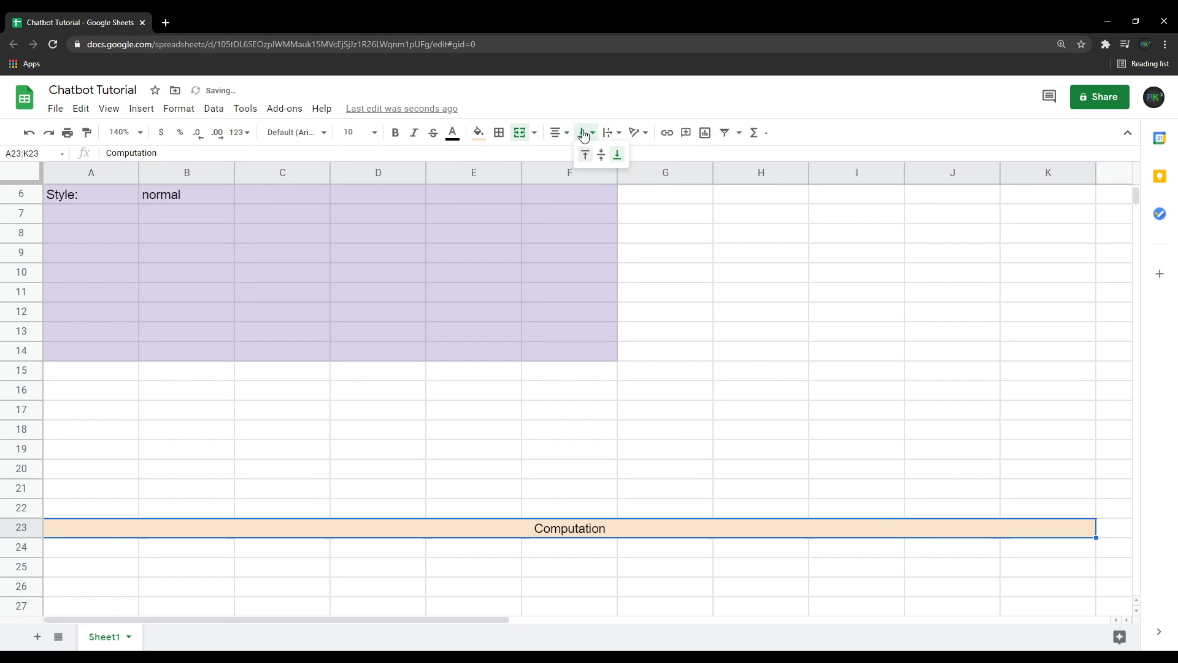
click(583, 154)
click(661, 362)
Fill the range A24:K48 below the Computation heading with light orange.
scroll(499, 494, down, 2)
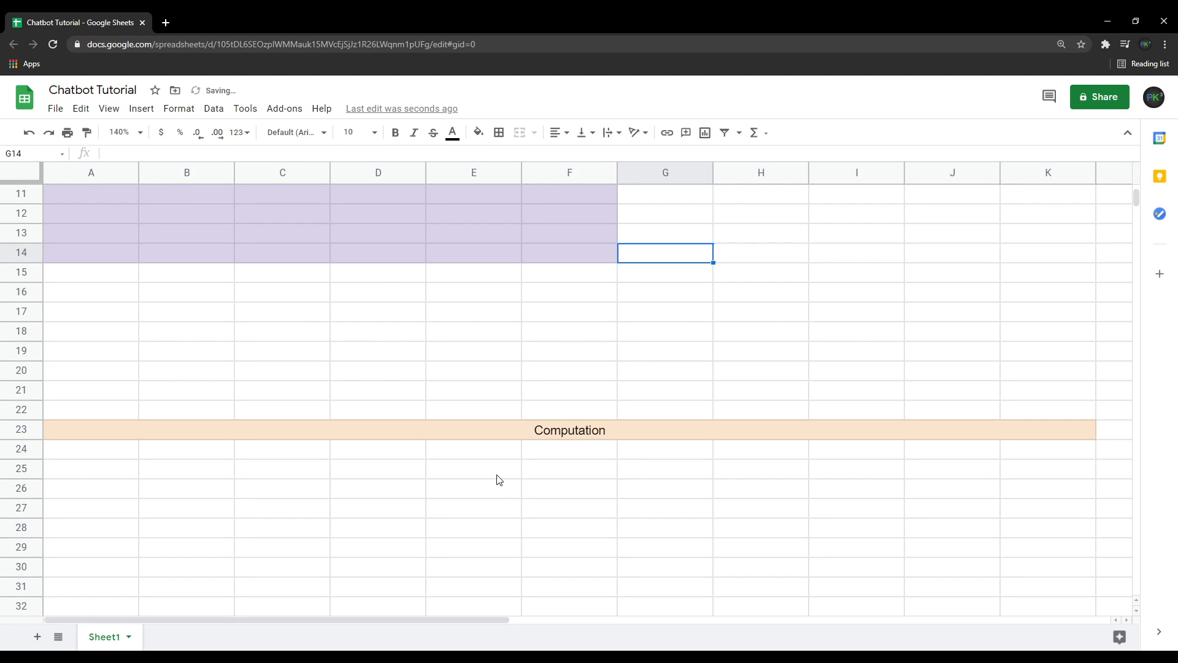
scroll(345, 472, down, 3)
click(83, 313)
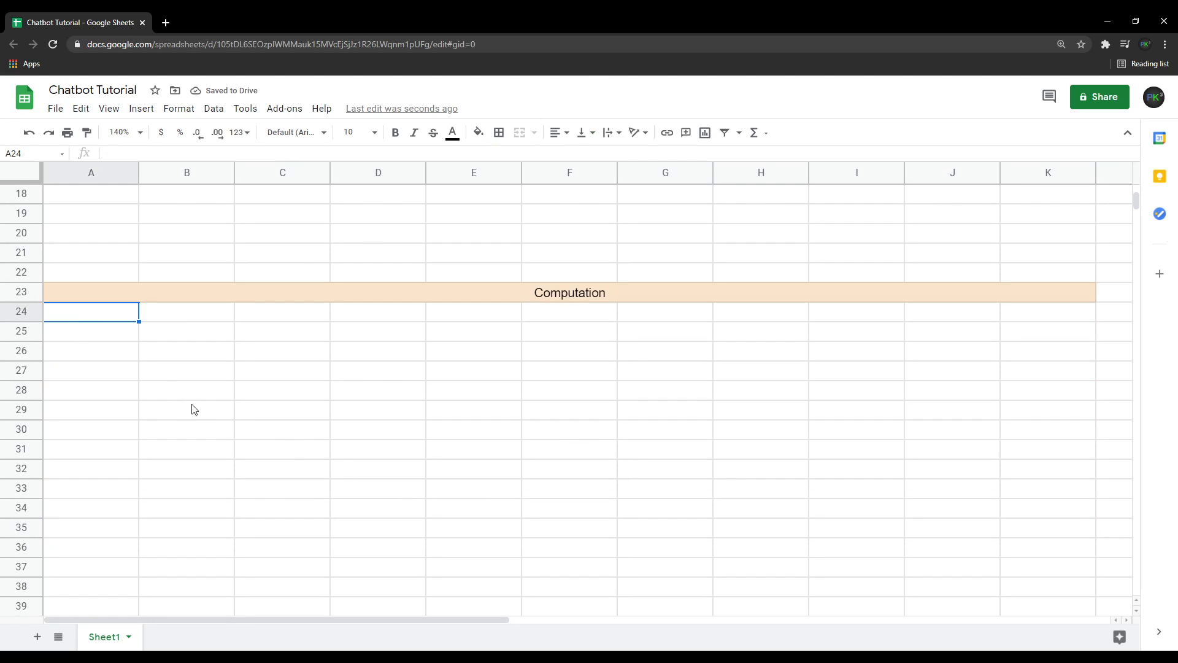
scroll(195, 408, down, 3)
shift+click(1043, 593)
scroll(804, 513, up, 3)
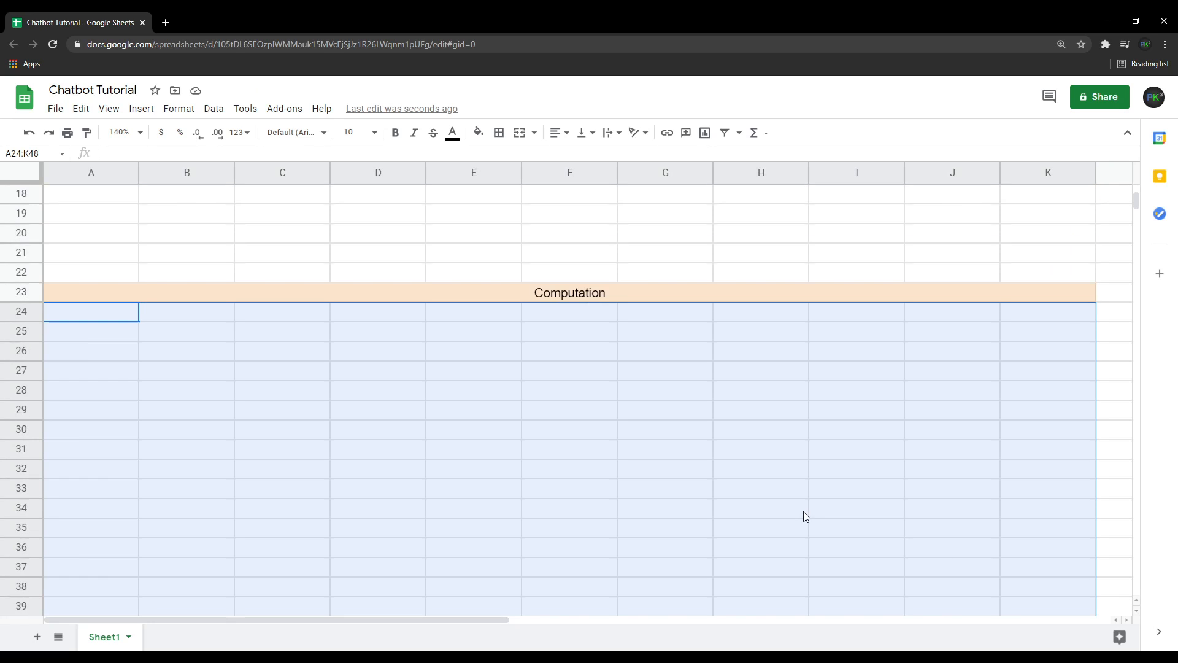
scroll(802, 510, down, 2)
scroll(801, 510, up, 2)
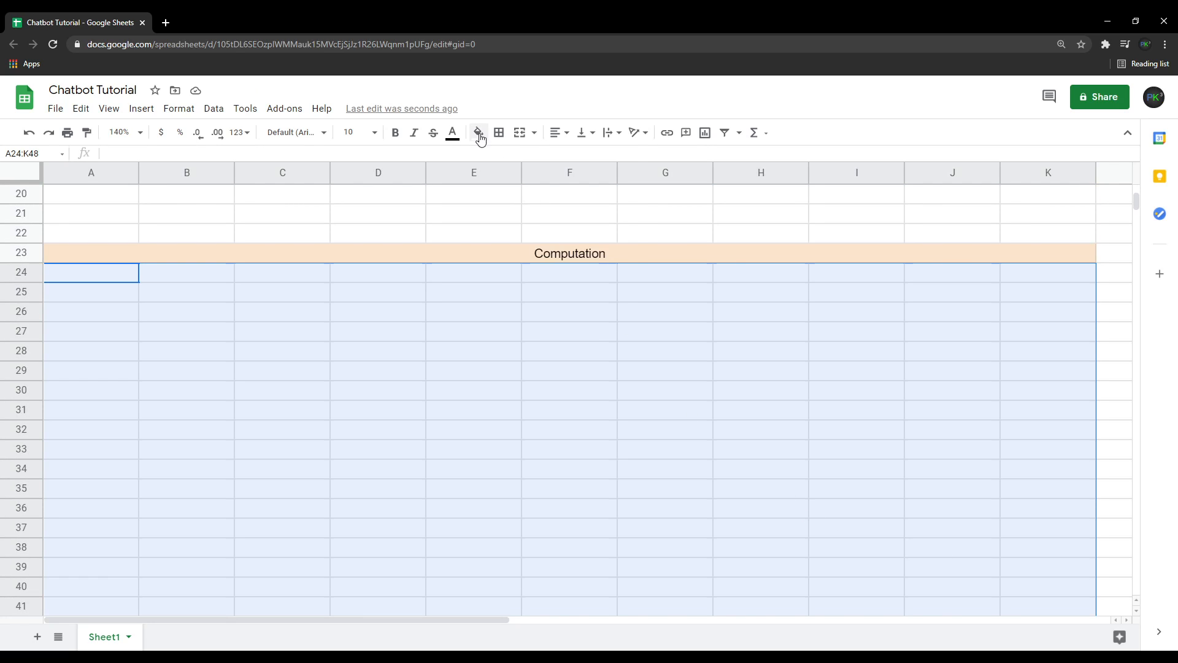
click(478, 132)
click(516, 212)
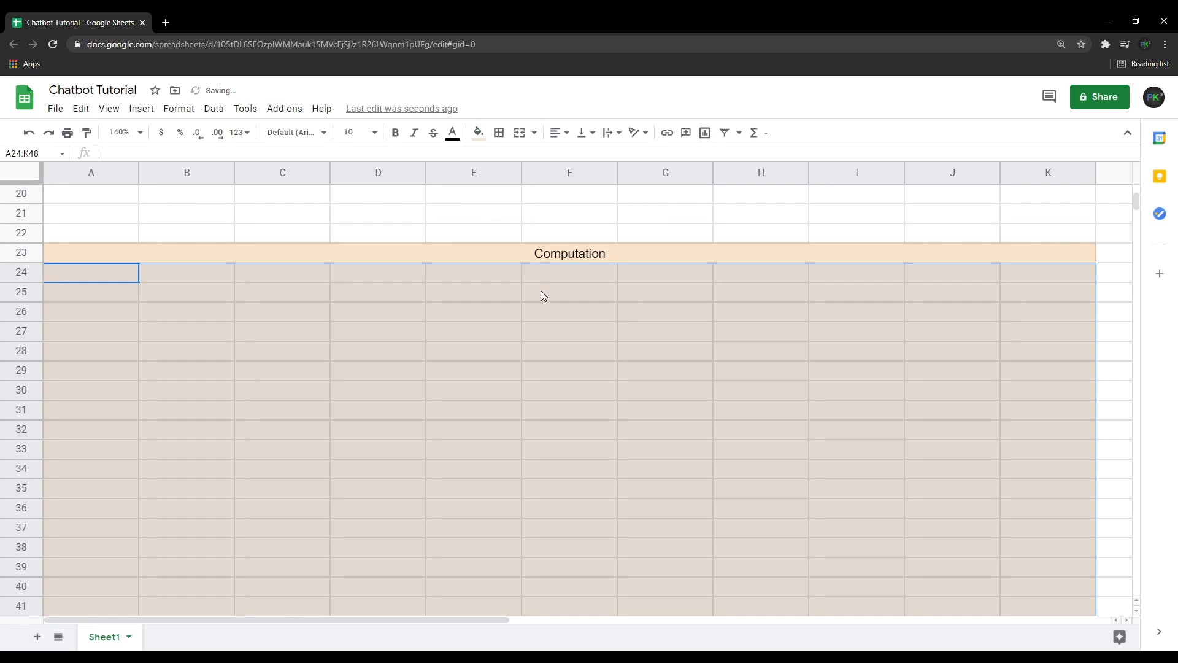
click(540, 290)
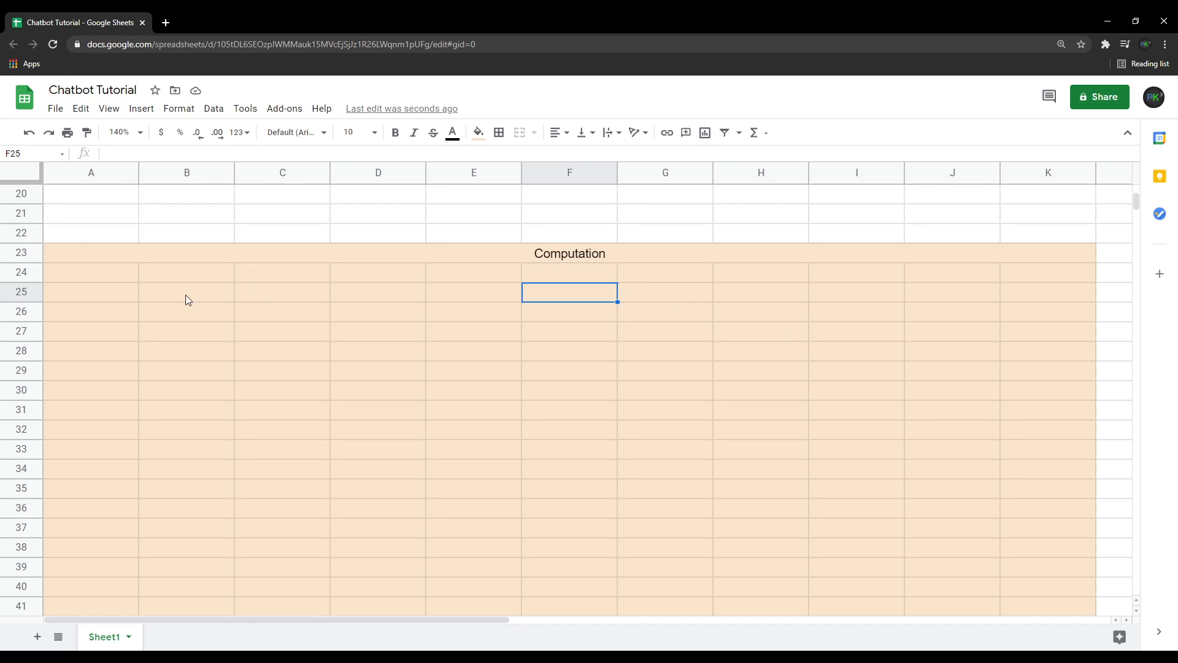
Enter Hello! in the merged Input cell A2:C3.
click(135, 277)
scroll(261, 372, up, 6)
scroll(260, 371, down, 2)
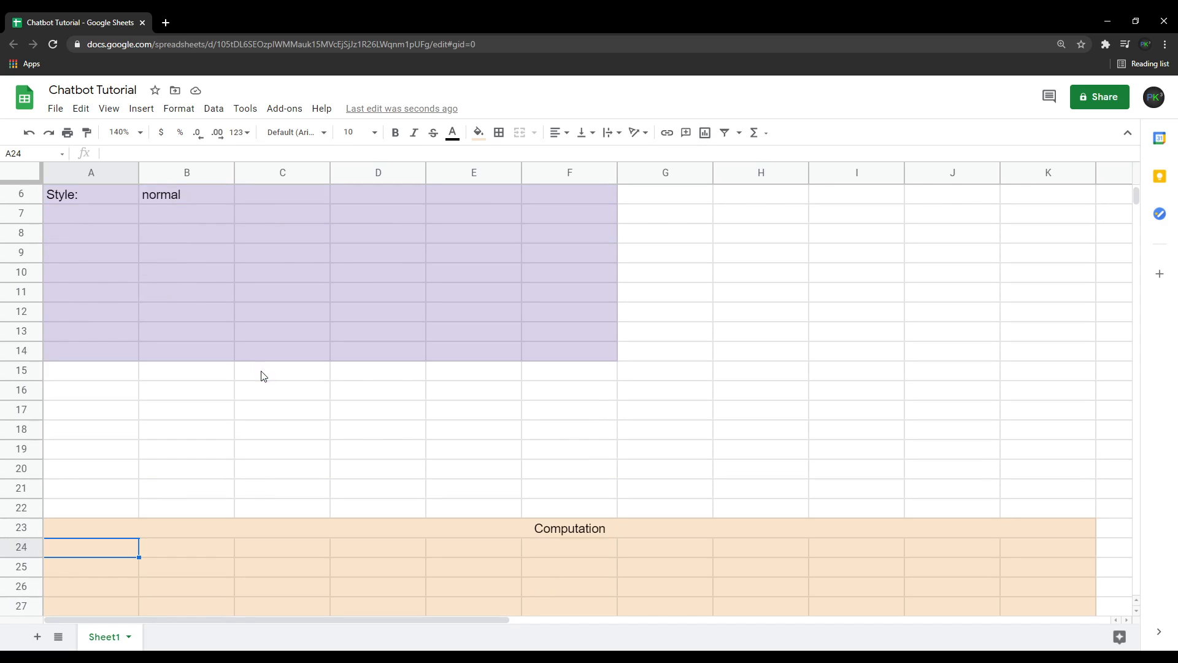
scroll(262, 376, up, 2)
click(176, 213)
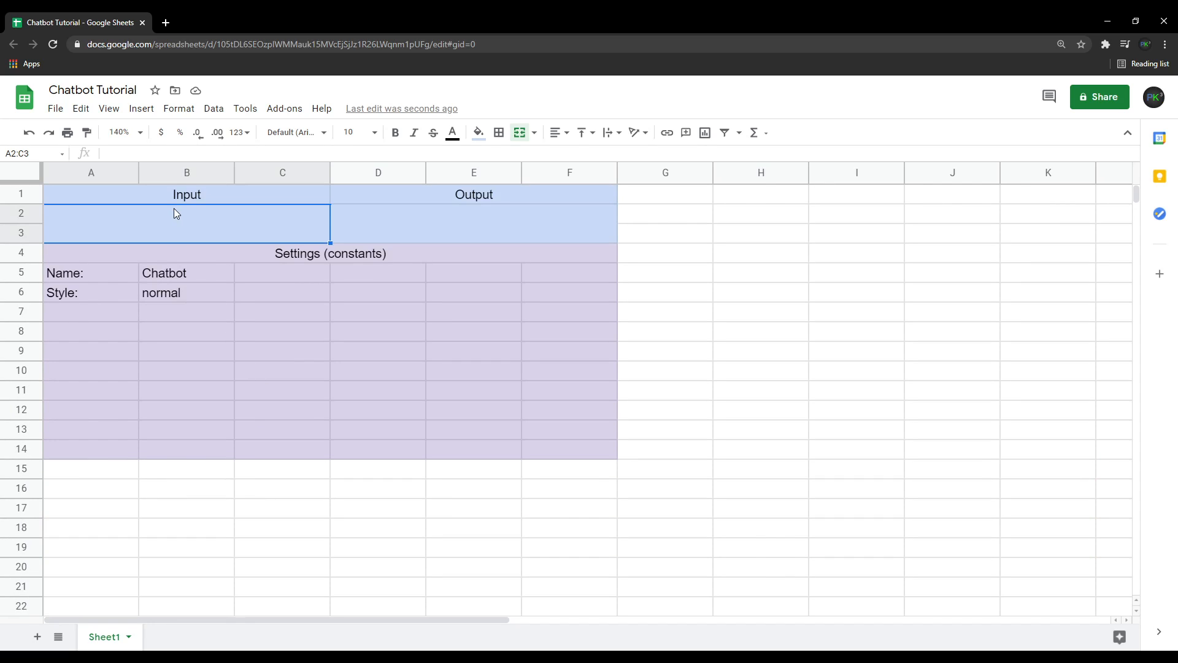
text(Hello!)
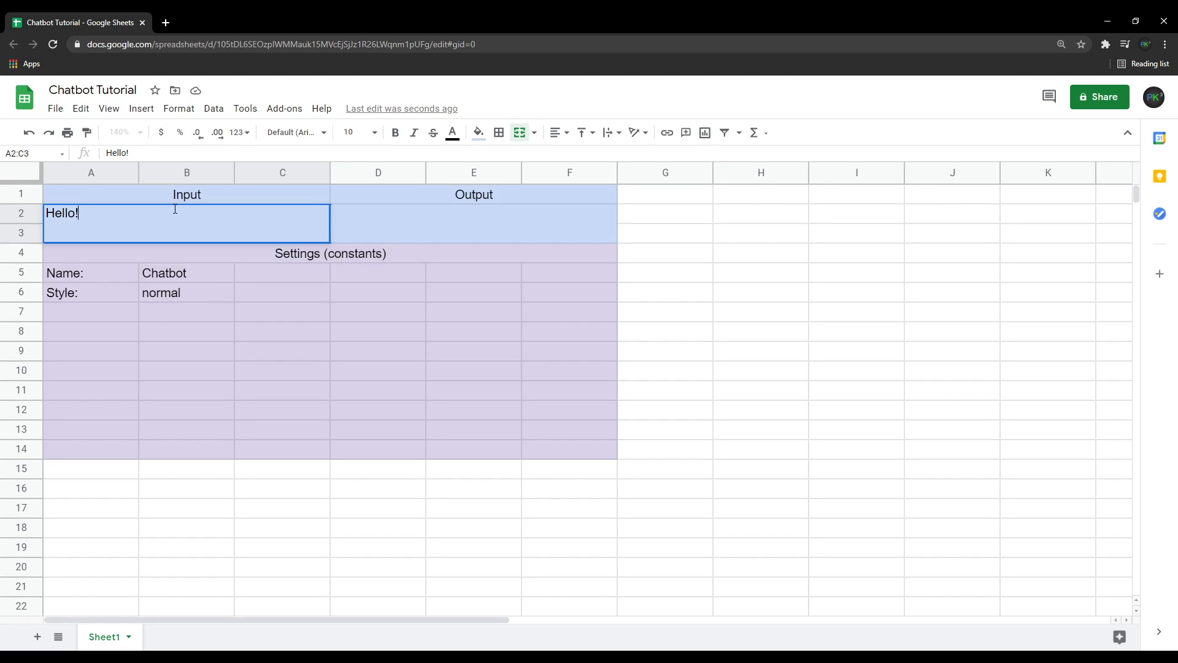
key(Return)
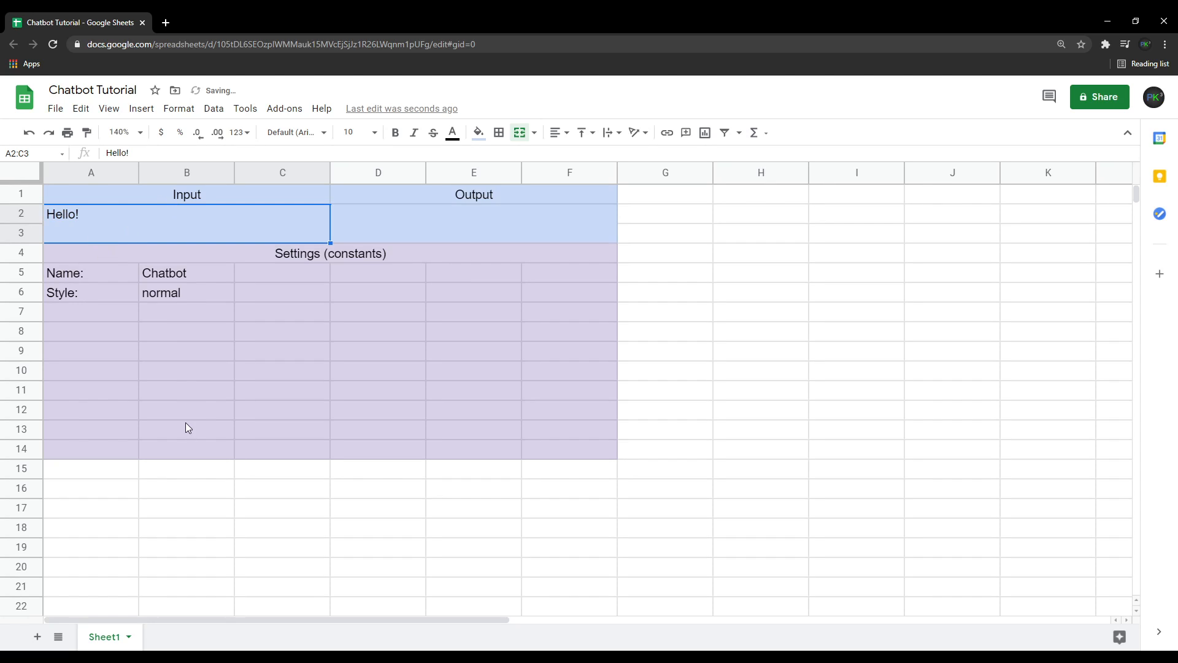
Change the Input text in A2 to lowercase hello!
scroll(185, 418, down, 2)
scroll(184, 410, up, 2)
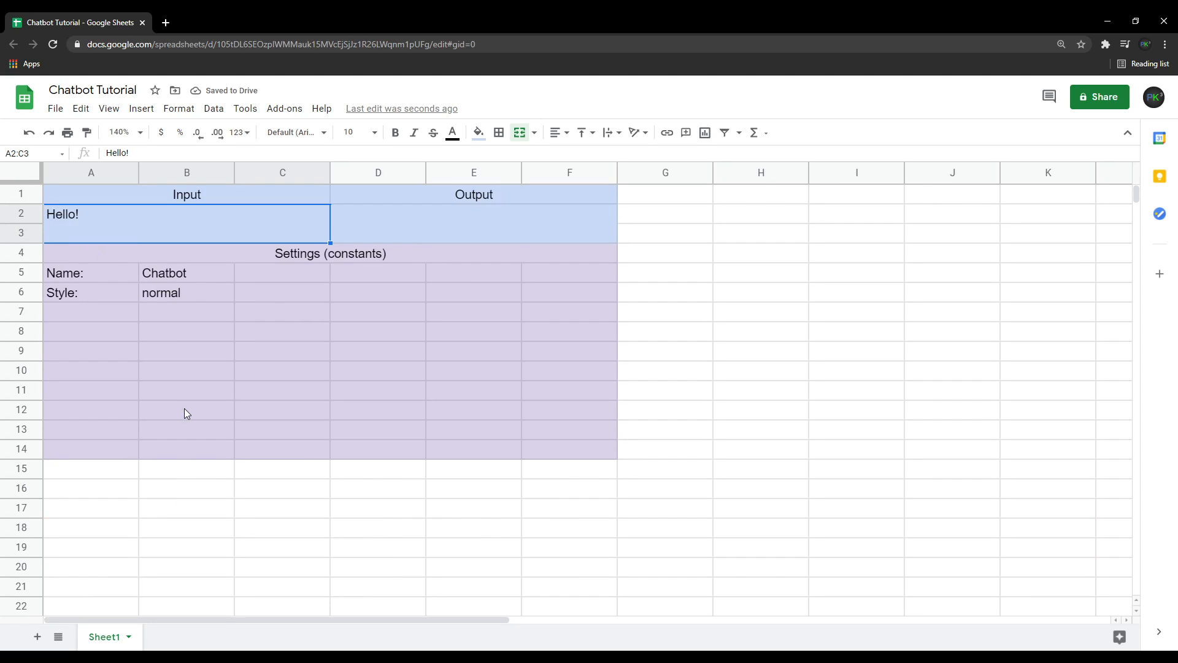
double_click(54, 219)
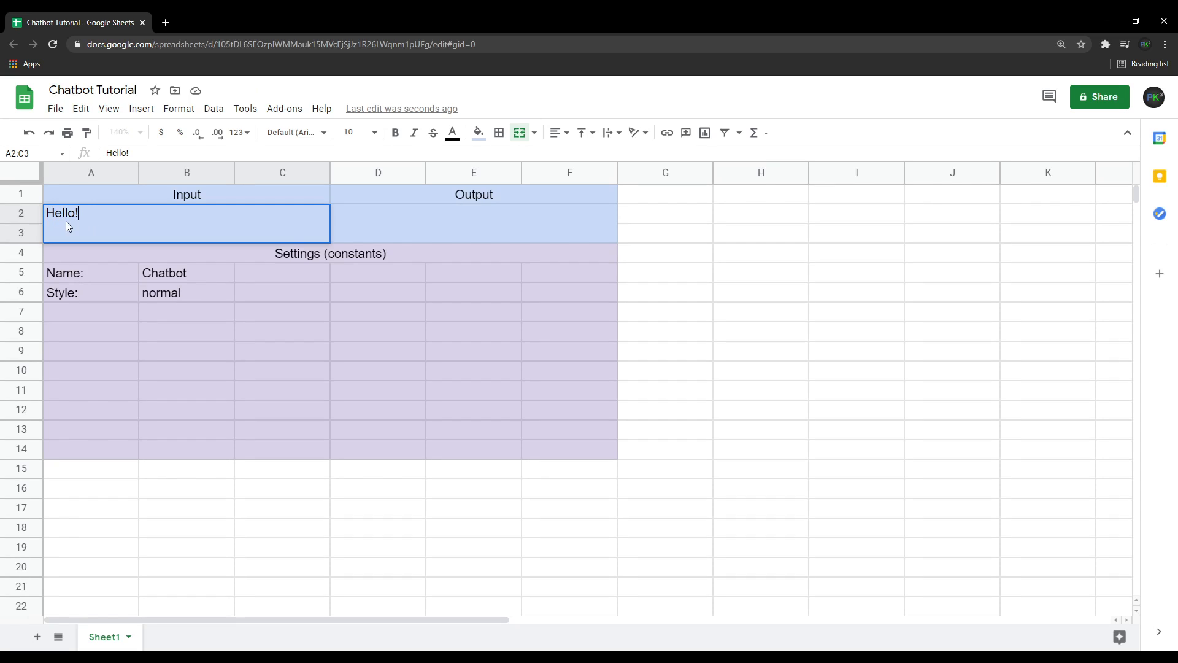
key(BackSpace)
click(62, 210)
key(BackSpace)
key(BackSpace)
text(he)
drag(47, 215, 82, 215)
click(79, 216)
key(BackSpace)
text(1)
text(!)
Merge cells A24 through K24 in the row below the Computation heading.
scroll(533, 540, down, 3)
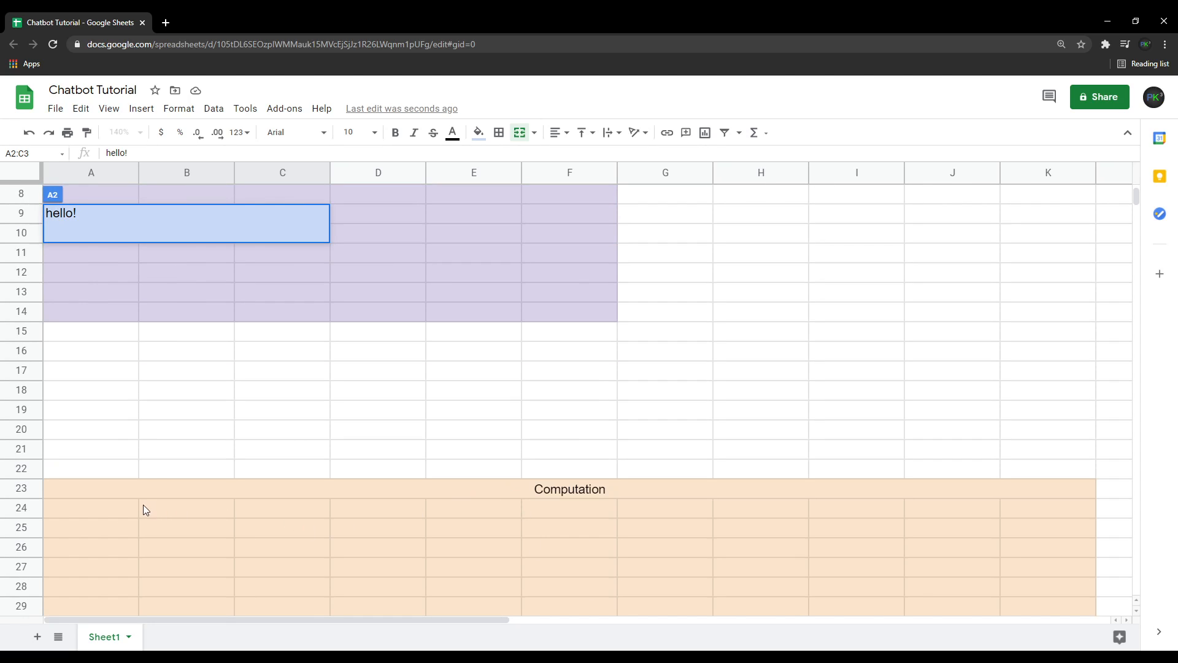
click(108, 514)
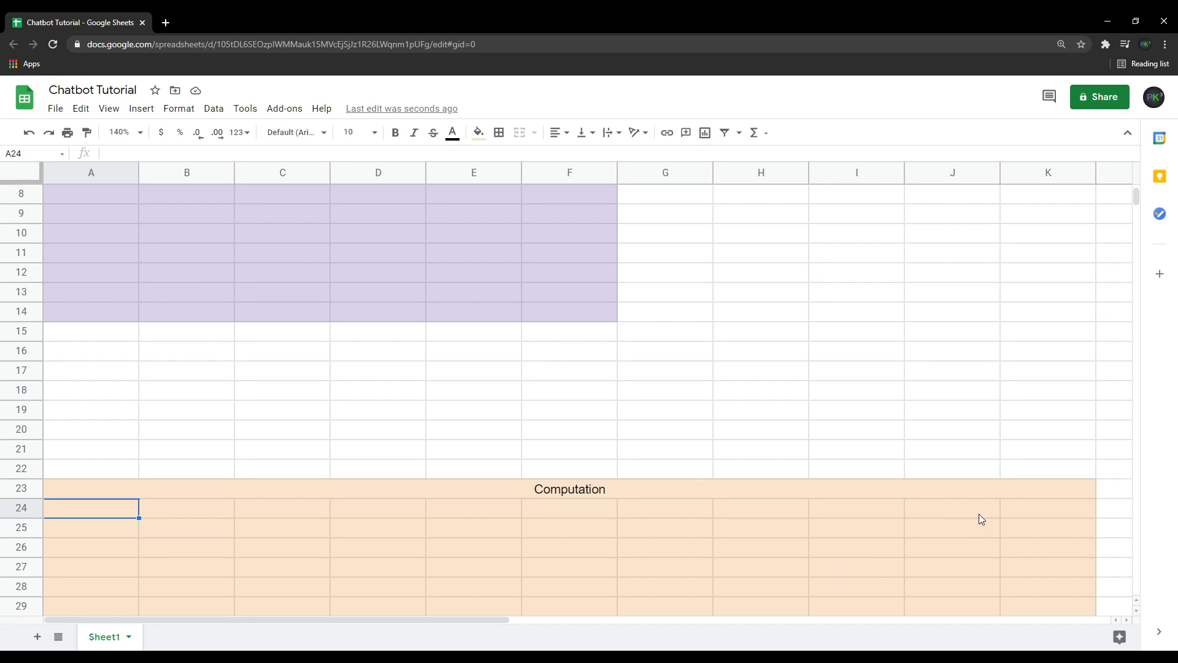
shift+click(1017, 507)
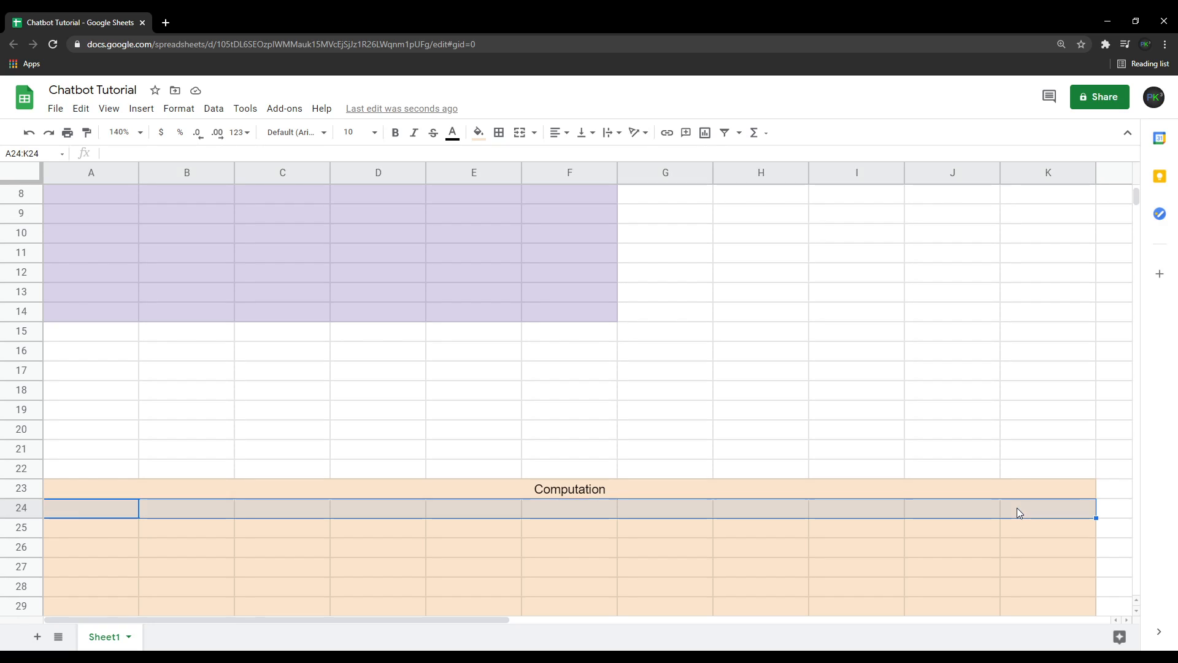
click(520, 133)
Enter a formula in merged cell A24 that references the Input cell A2.
scroll(416, 473, up, 2)
scroll(416, 473, up, 1)
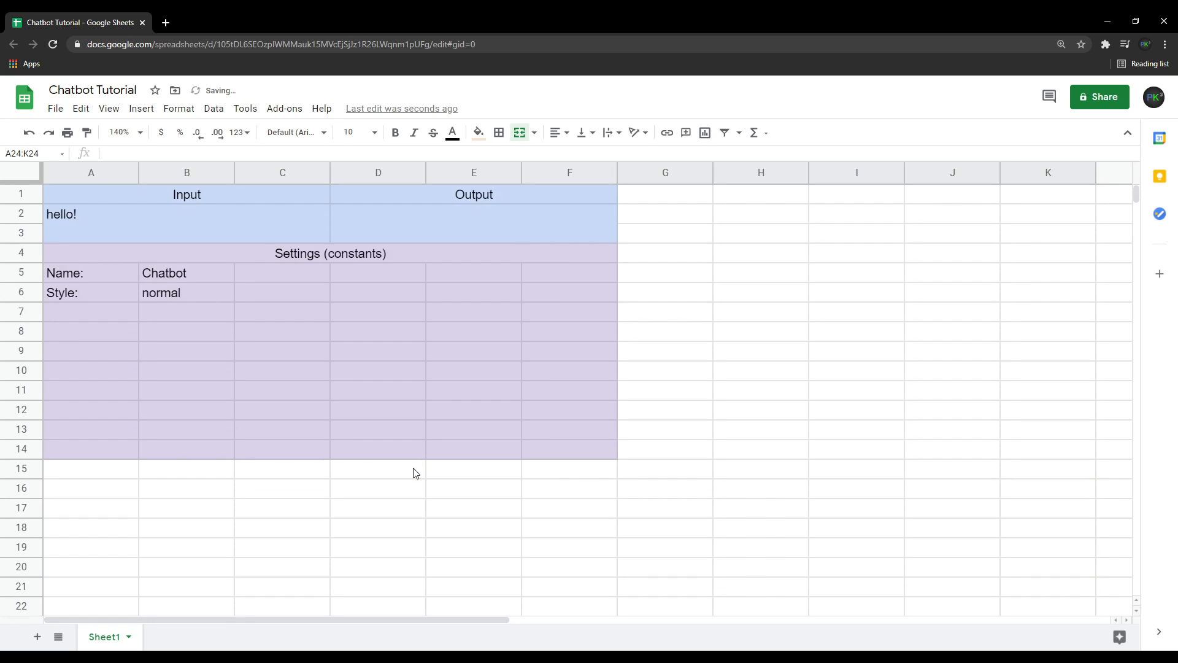
scroll(416, 473, down, 2)
scroll(416, 473, up, 2)
scroll(216, 467, down, 2)
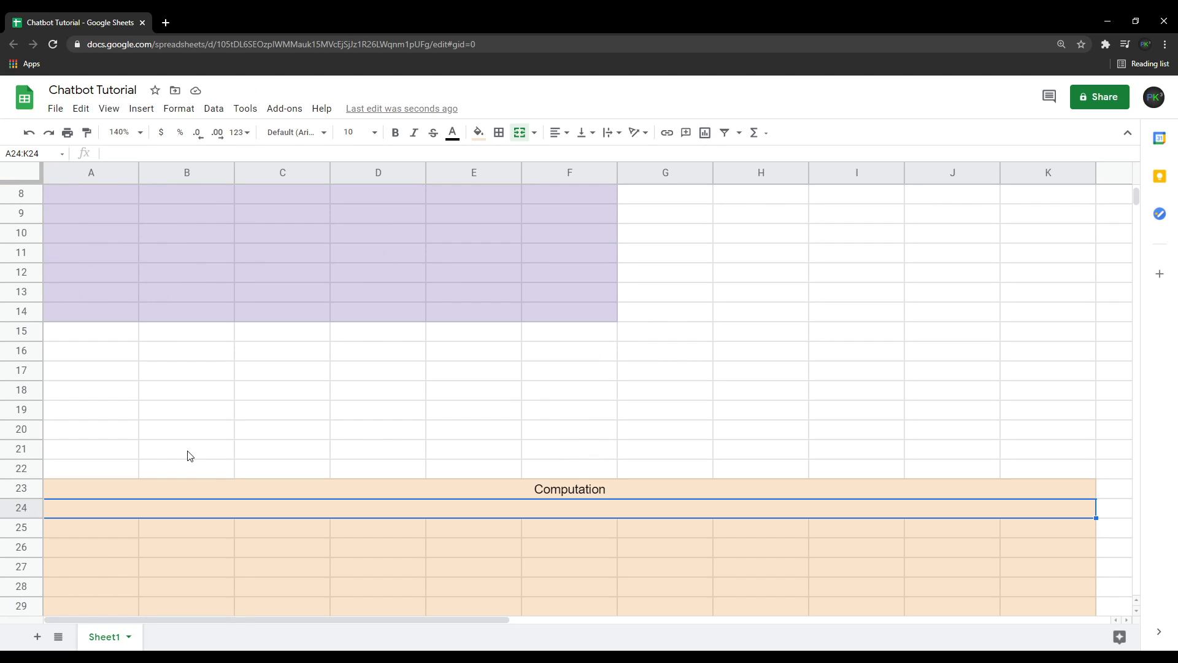
text(=A)
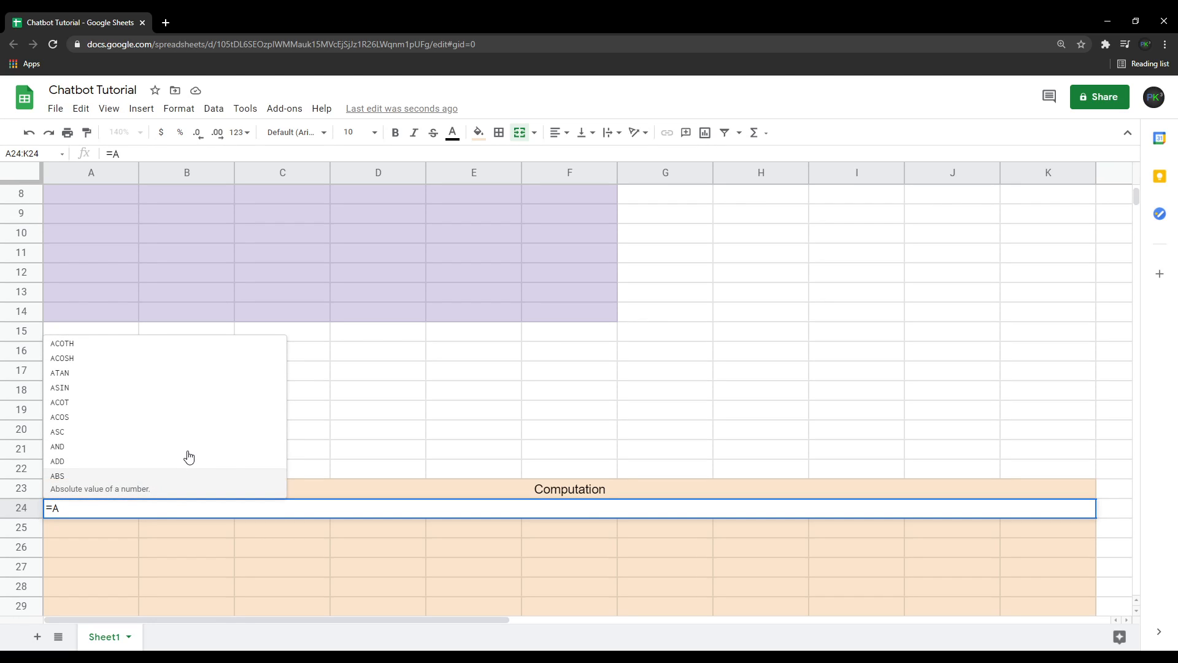
key(BackSpace)
key(BackSpace)
text(hello!)
key(Return)
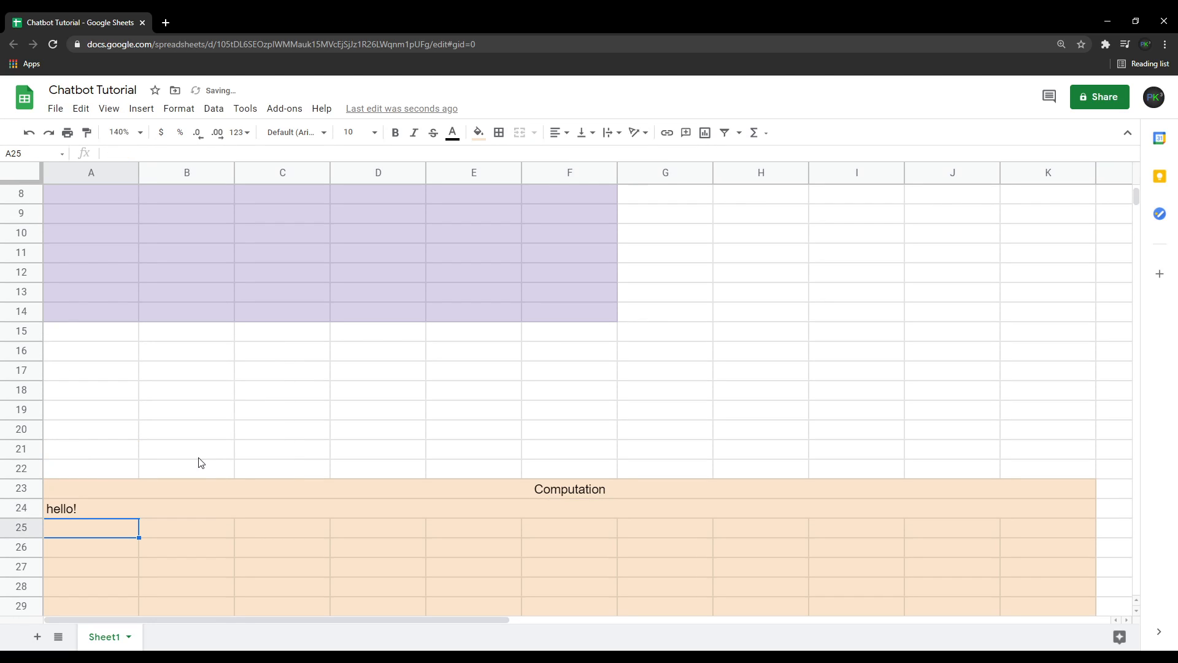
Enter the column labels Remove Caps in A25 and Remove Punc in B25.
click(150, 513)
scroll(150, 510, up, 1)
scroll(144, 515, down, 2)
scroll(145, 514, up, 3)
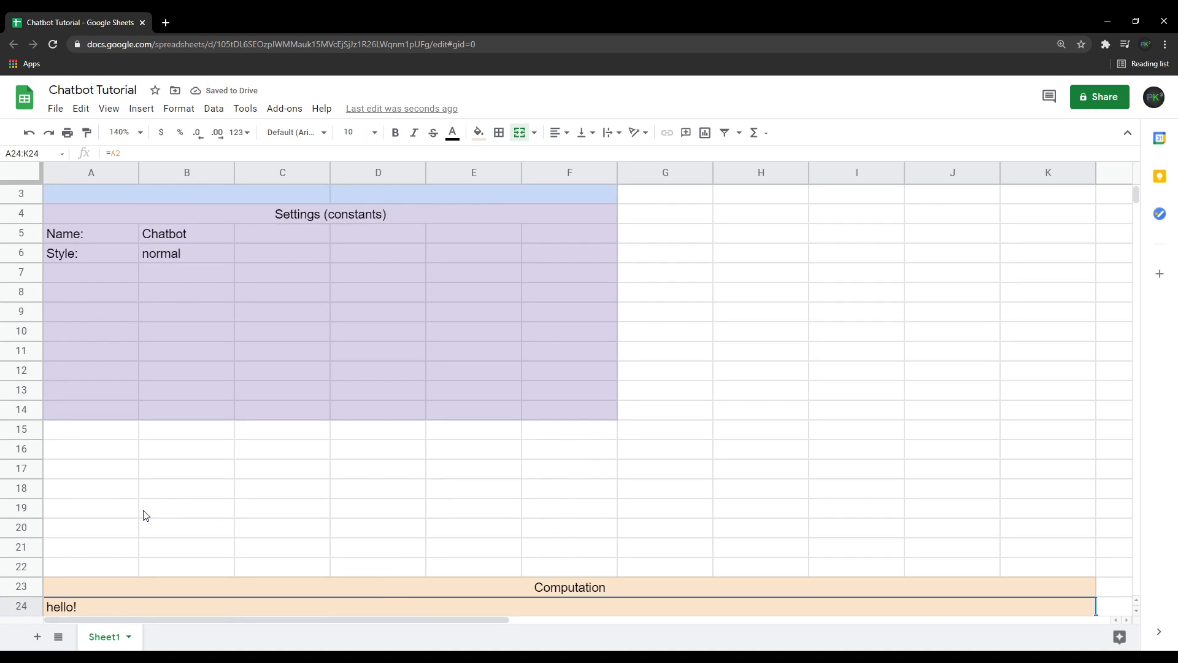
scroll(145, 514, up, 1)
scroll(223, 492, down, 3)
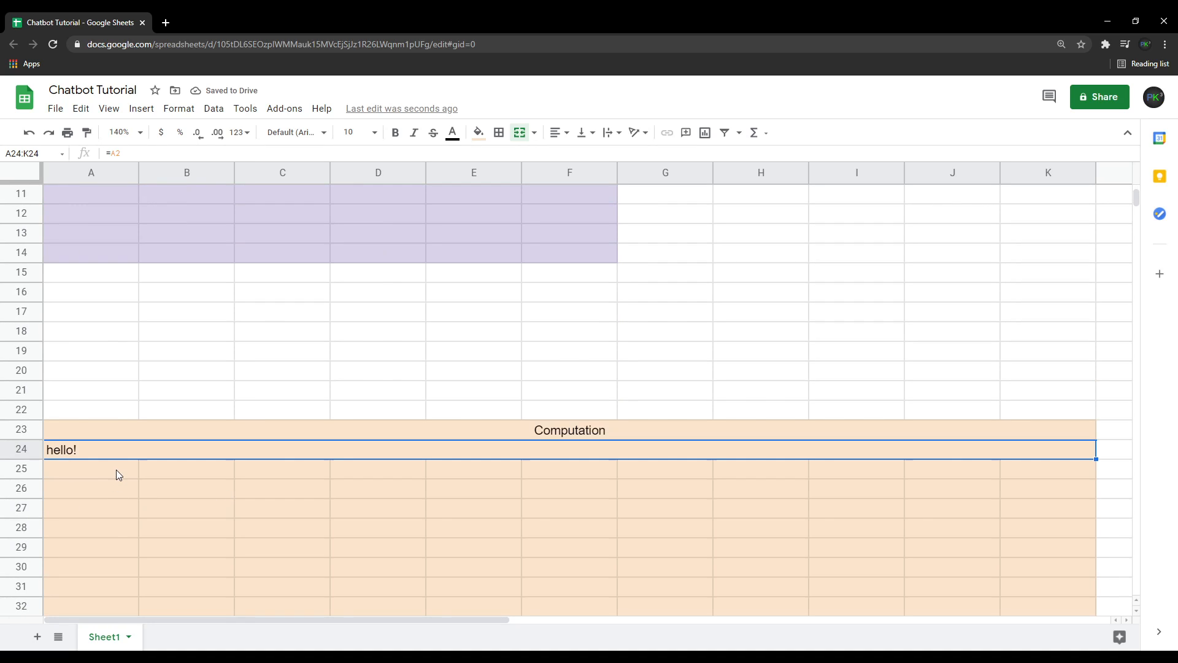
click(116, 470)
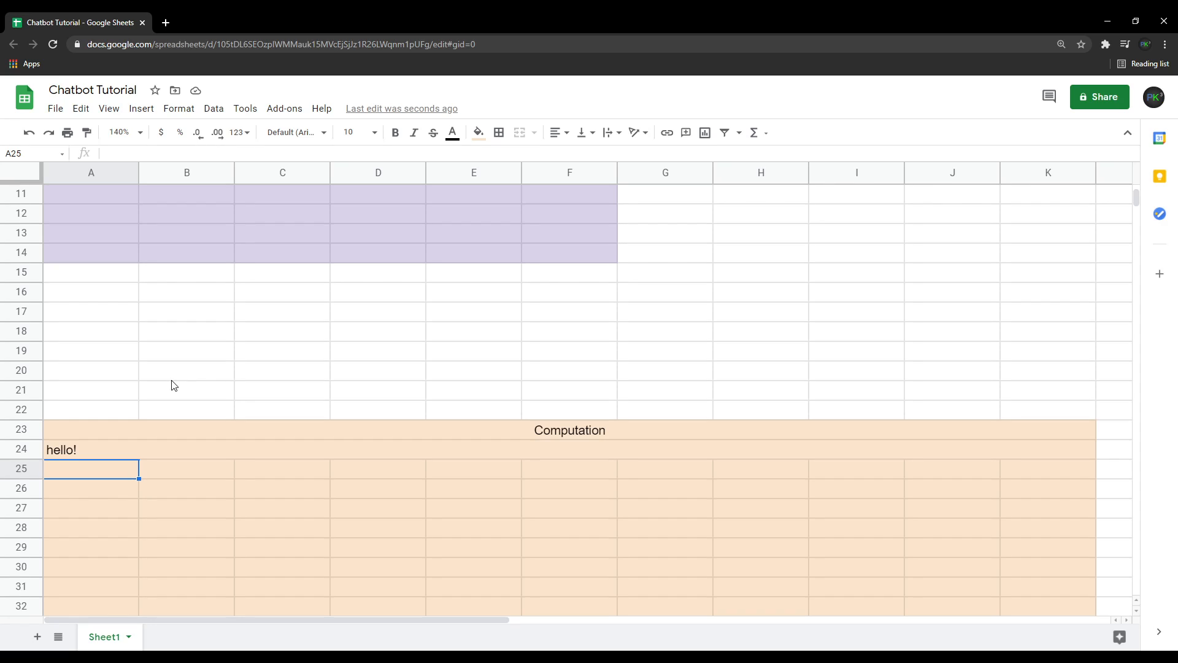
text(Remove Caps)
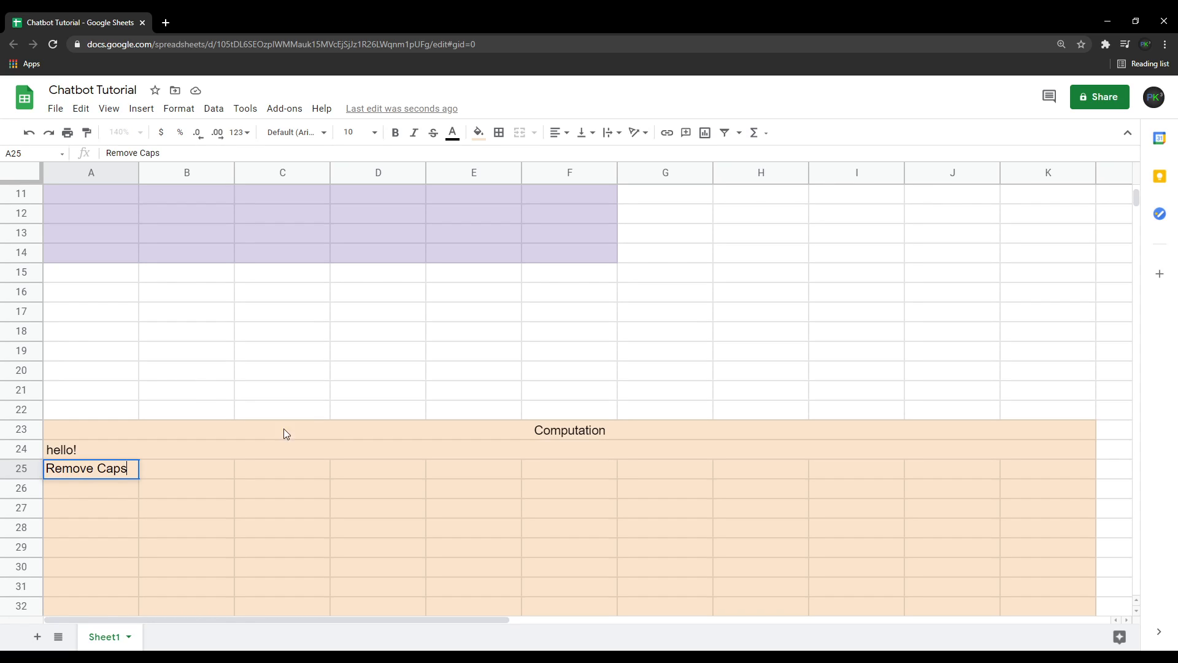
click(222, 465)
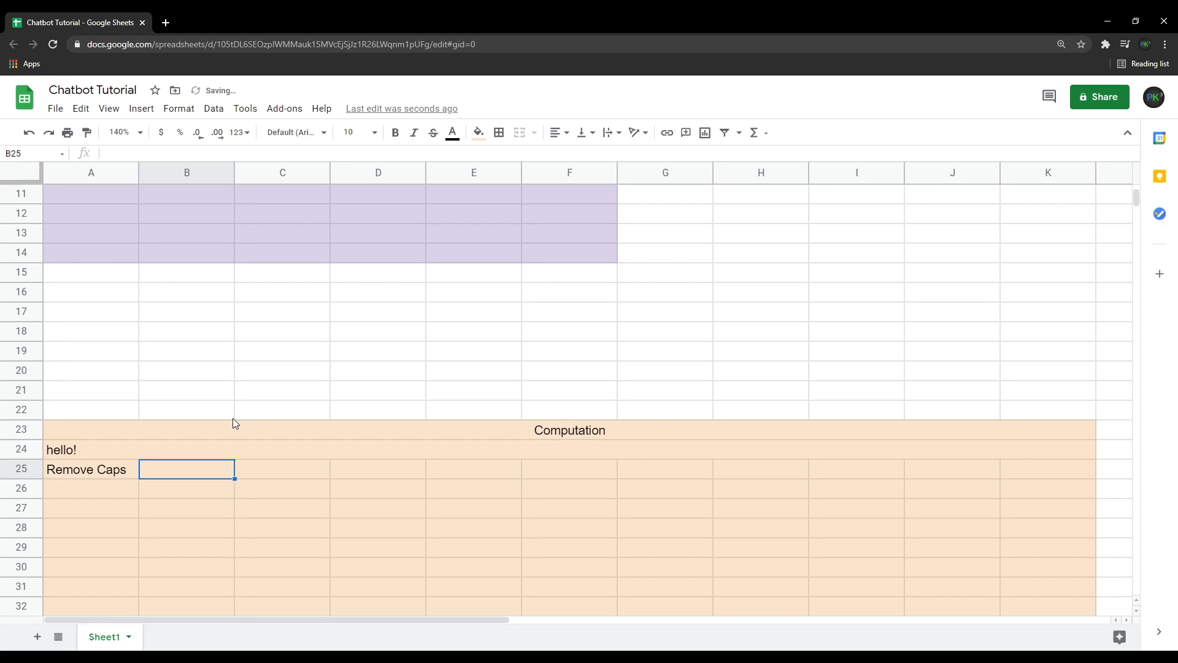
text(Remove Punc)
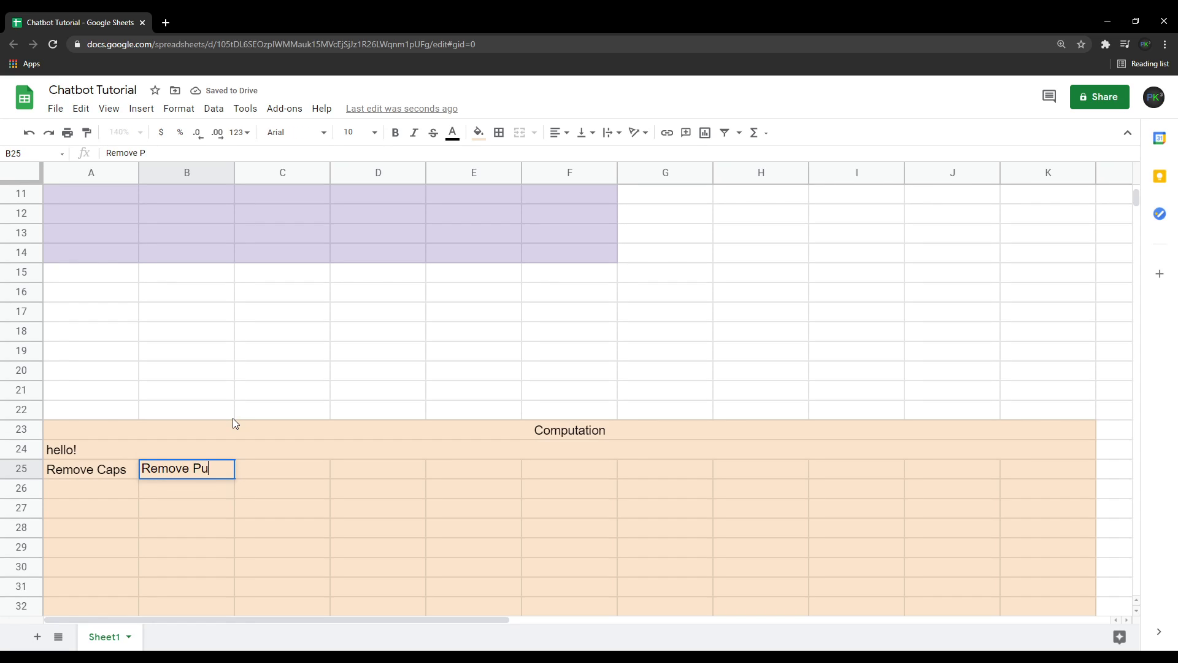
click(64, 492)
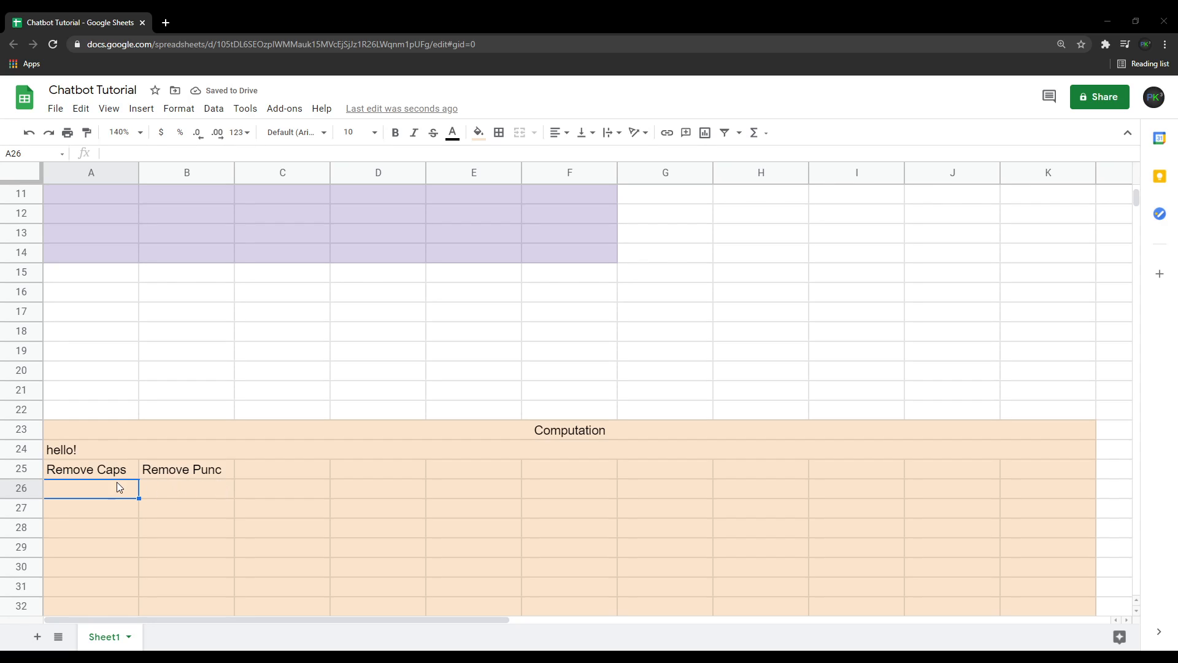
Enter the formula =LOWER(A24) in cell A26 to lowercase the input.
text(=Lo)
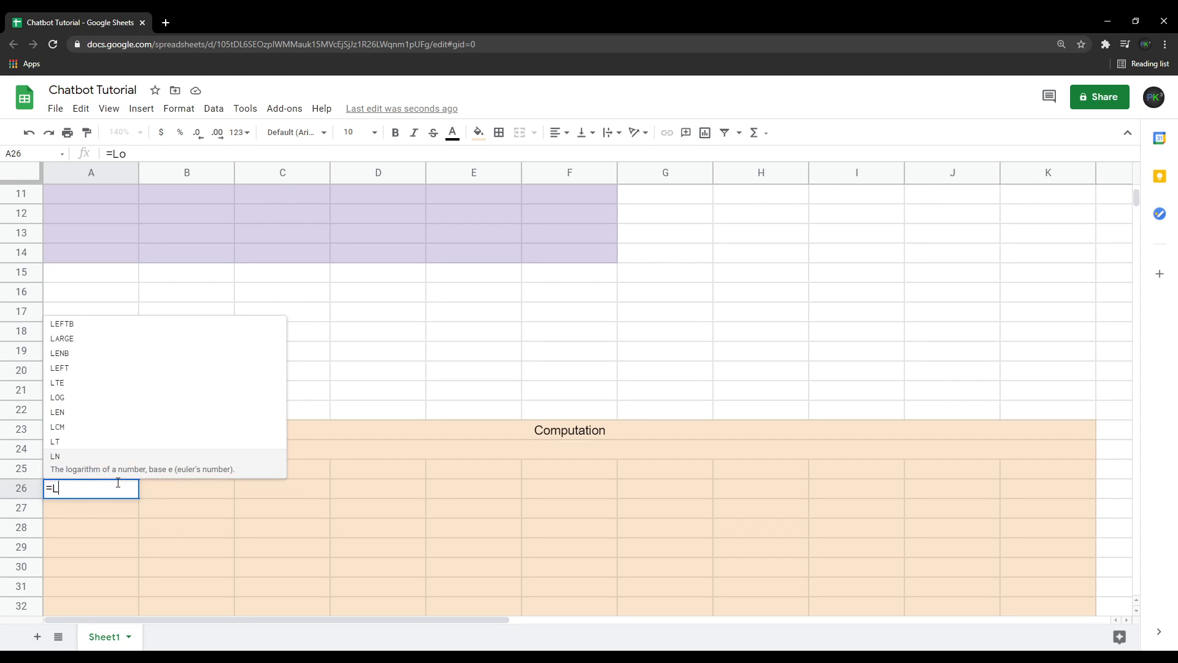
text(wer)
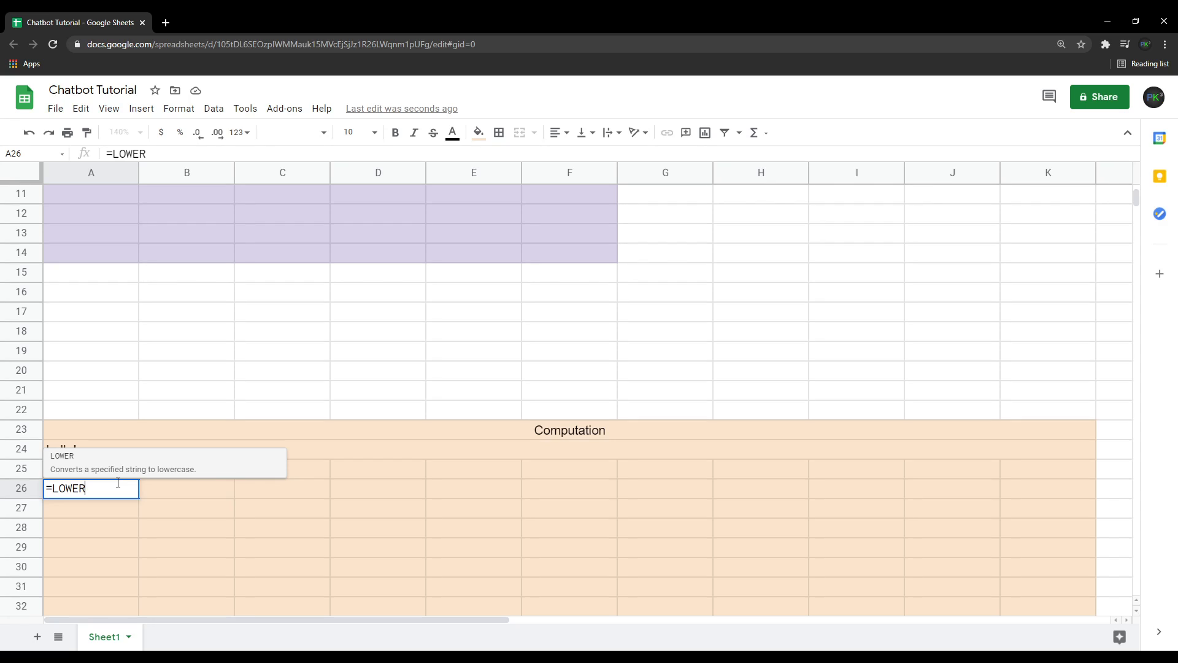
text(()
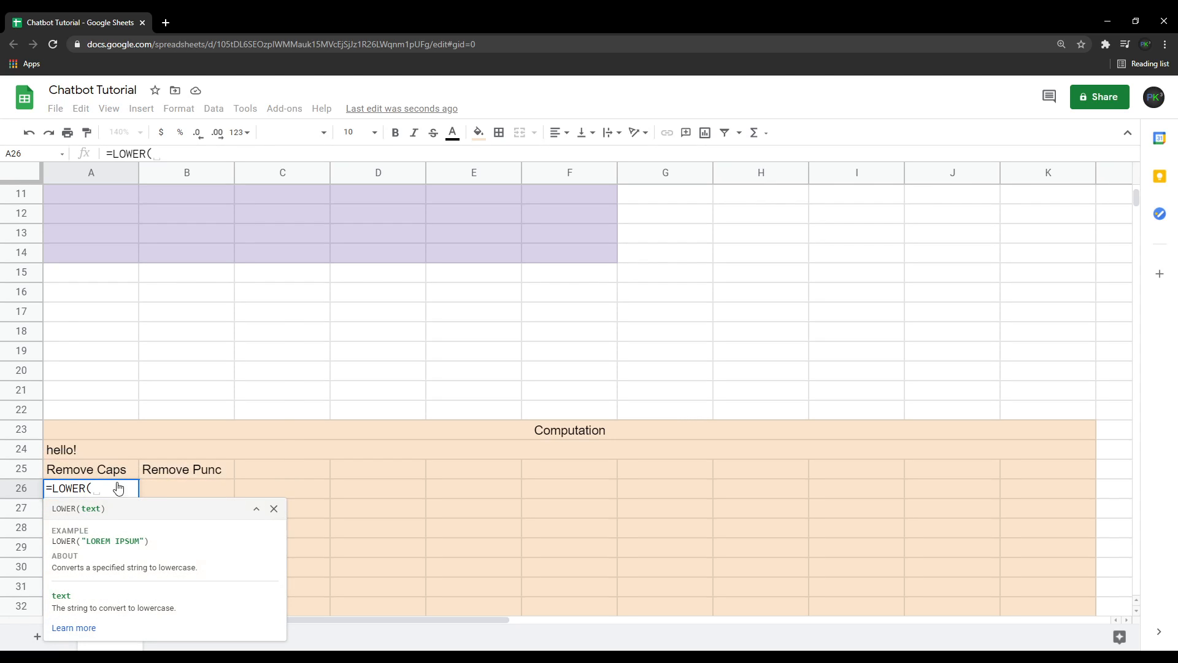
text(A24))
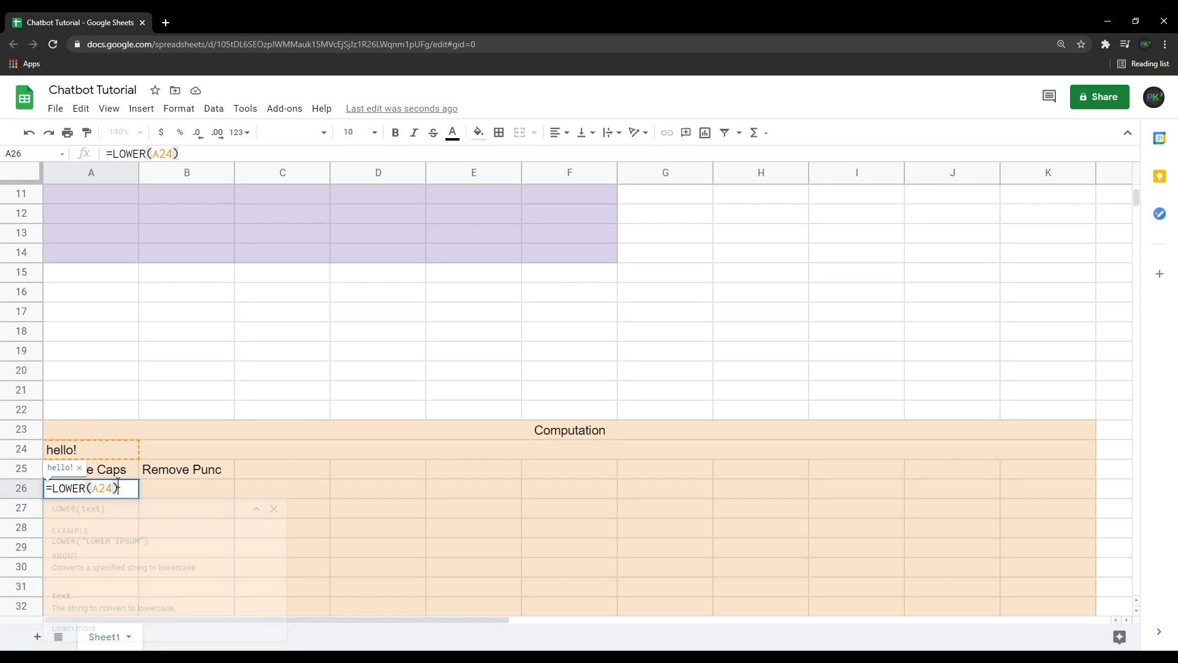
key(Return)
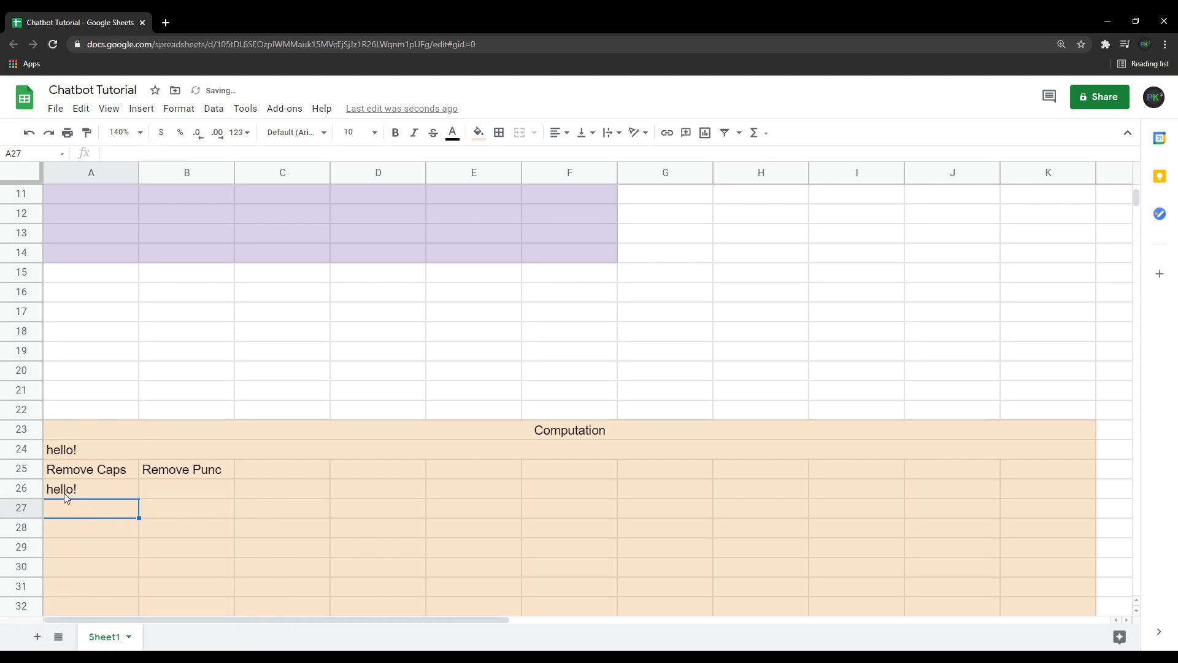
Change the Input text in A2 to Hello!
scroll(92, 484, up, 3)
scroll(92, 477, down, 2)
scroll(92, 466, up, 3)
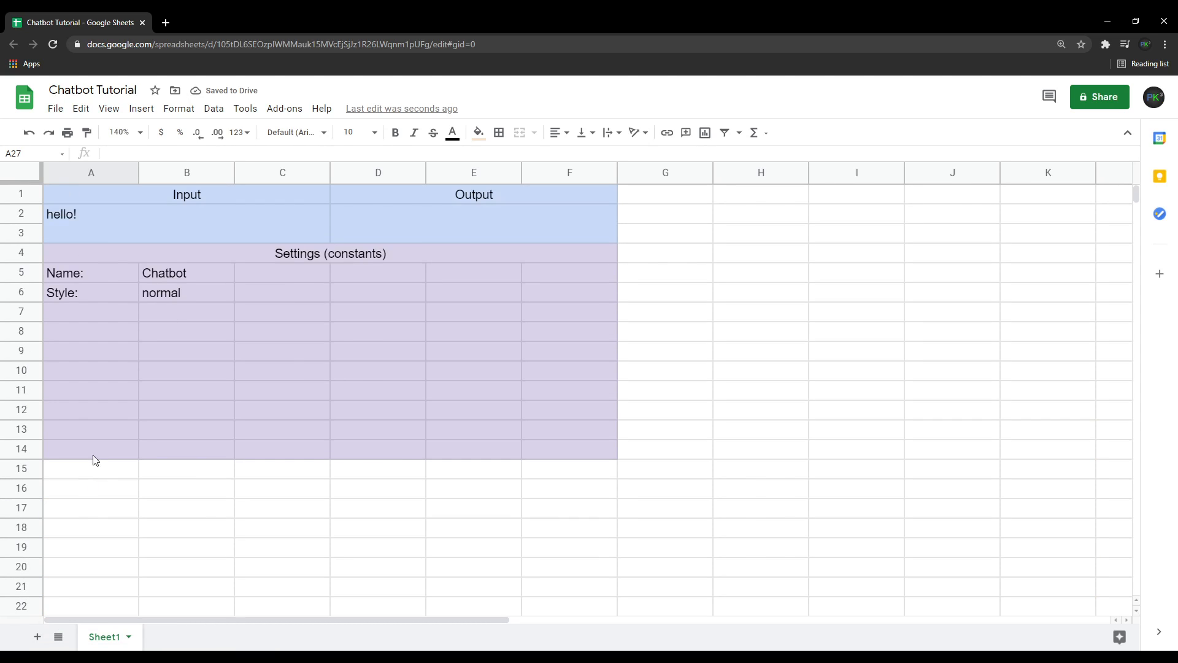
click(105, 218)
double_click(104, 218)
key(BackSpace)
key(BackSpace)
key(BackSpace)
key(BackSpace)
key(BackSpace)
key(BackSpace)
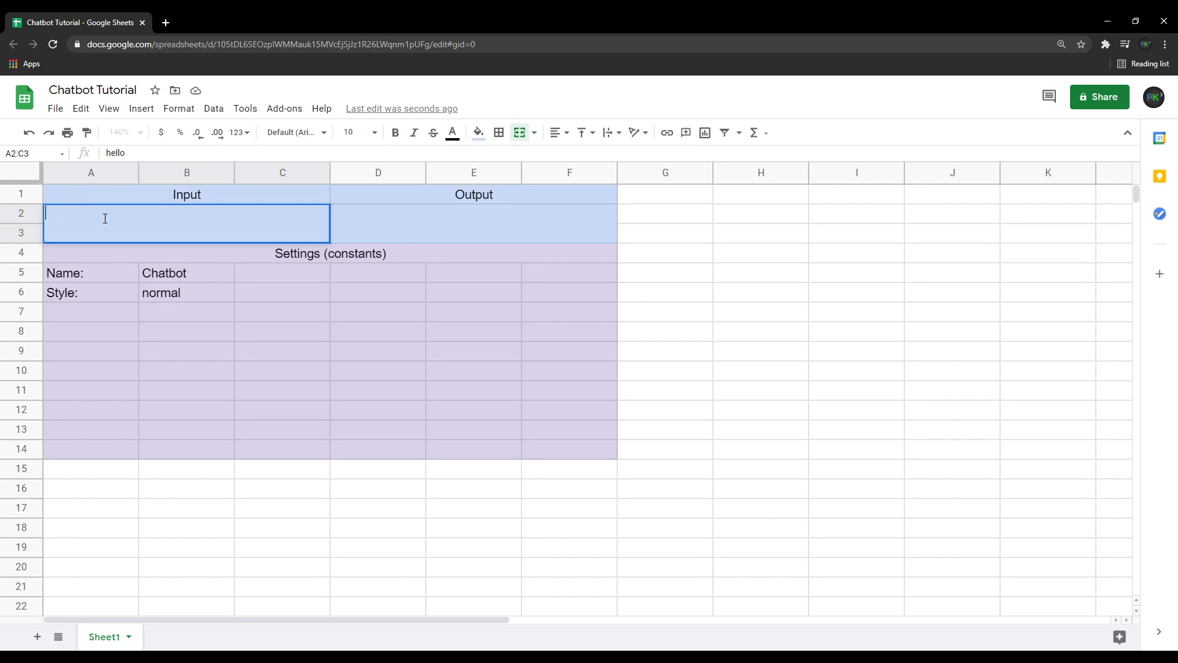
text(Hello!)
key(ctrl+Return)
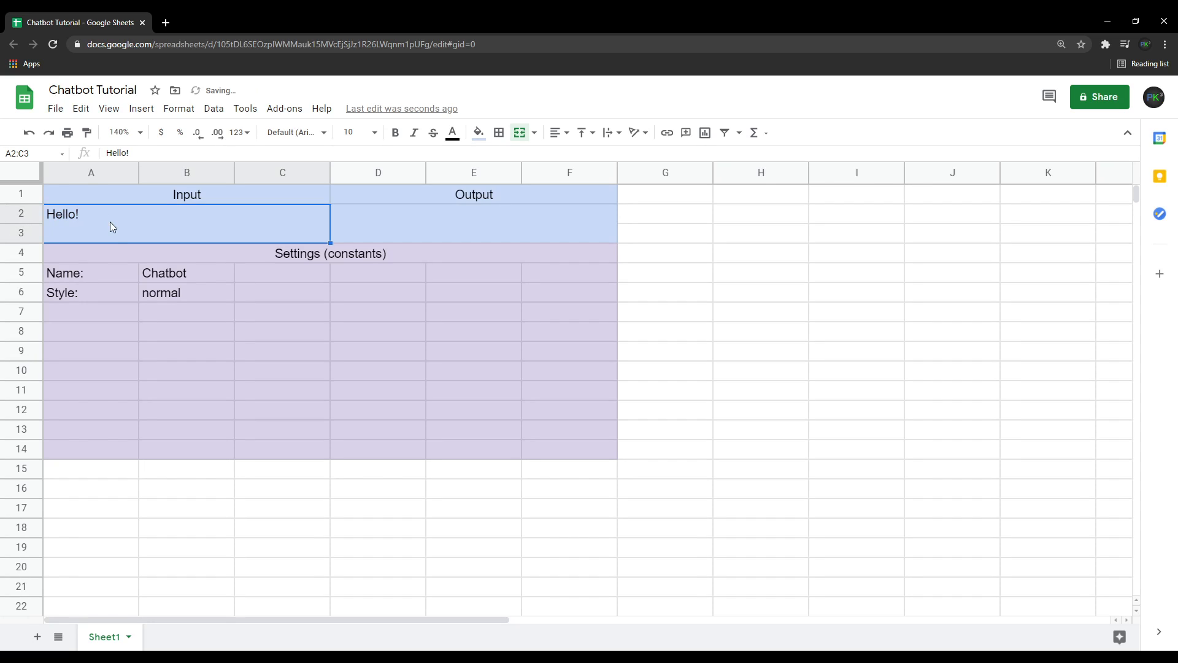
Enter the formula =REGEXREPLACE(A24,"[^A-Za-z ]+","") in cell B26 to strip punctuation.
scroll(109, 222, down, 4)
click(65, 494)
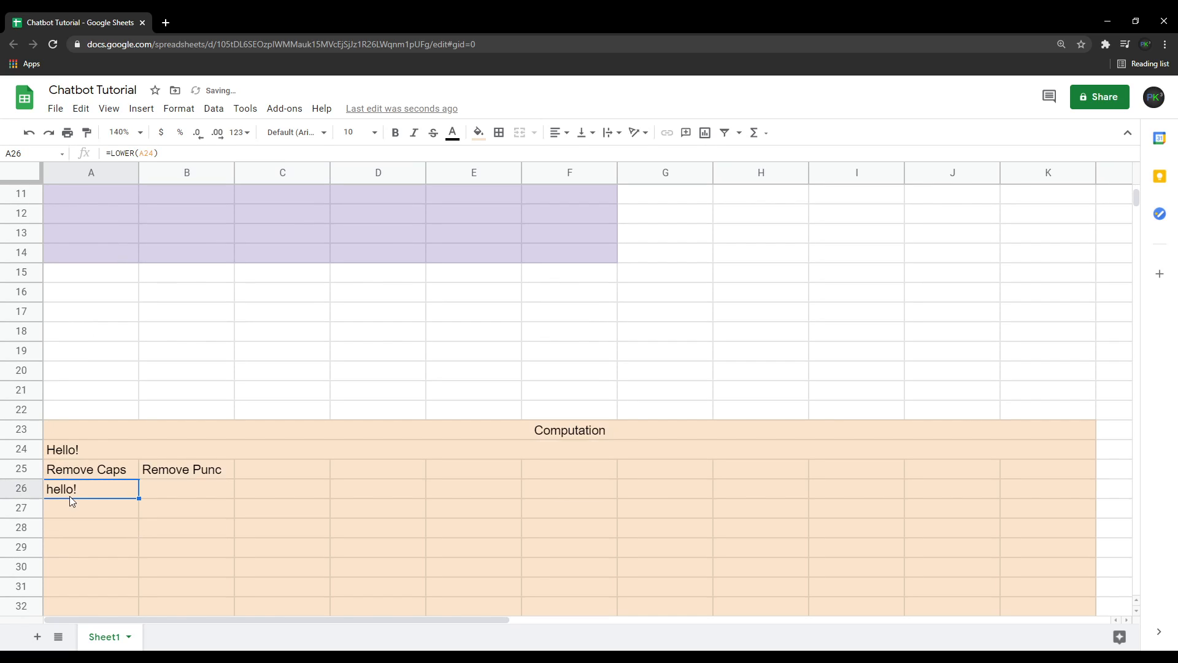
click(163, 492)
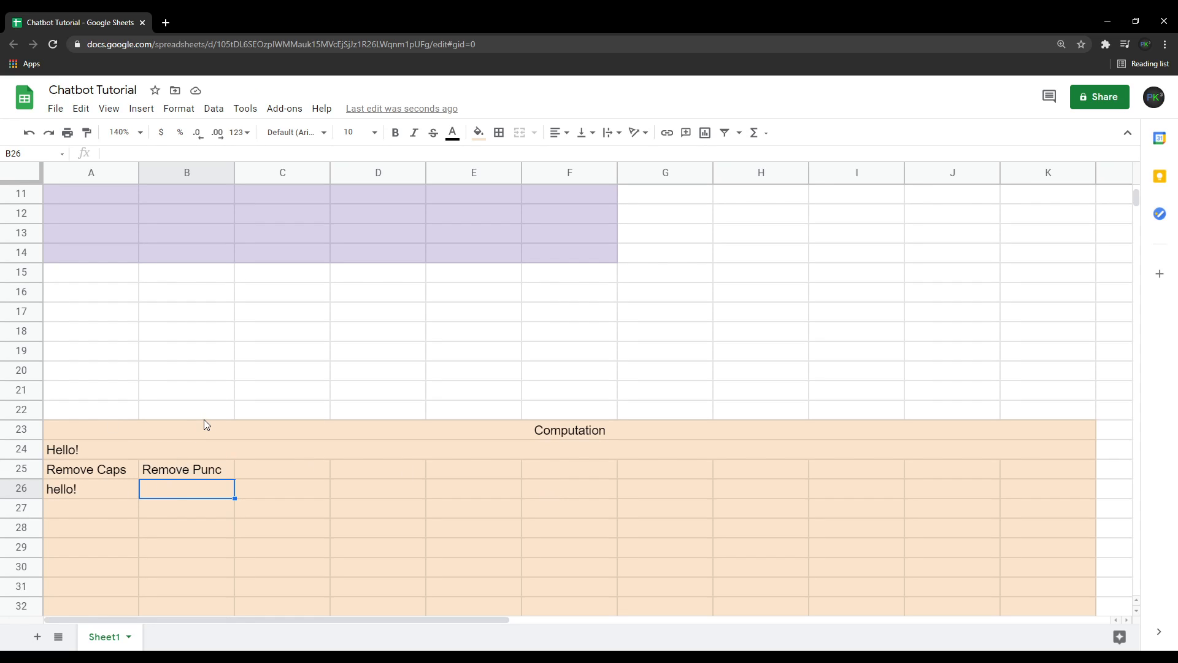
text(=Re)
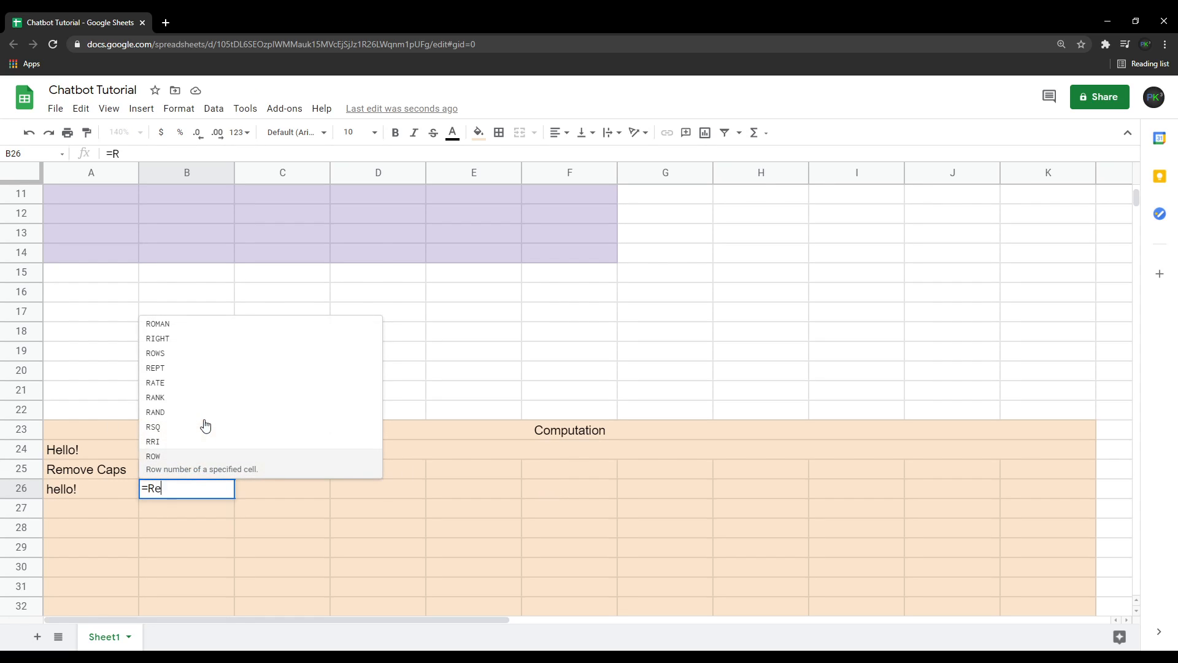
text(GEX)
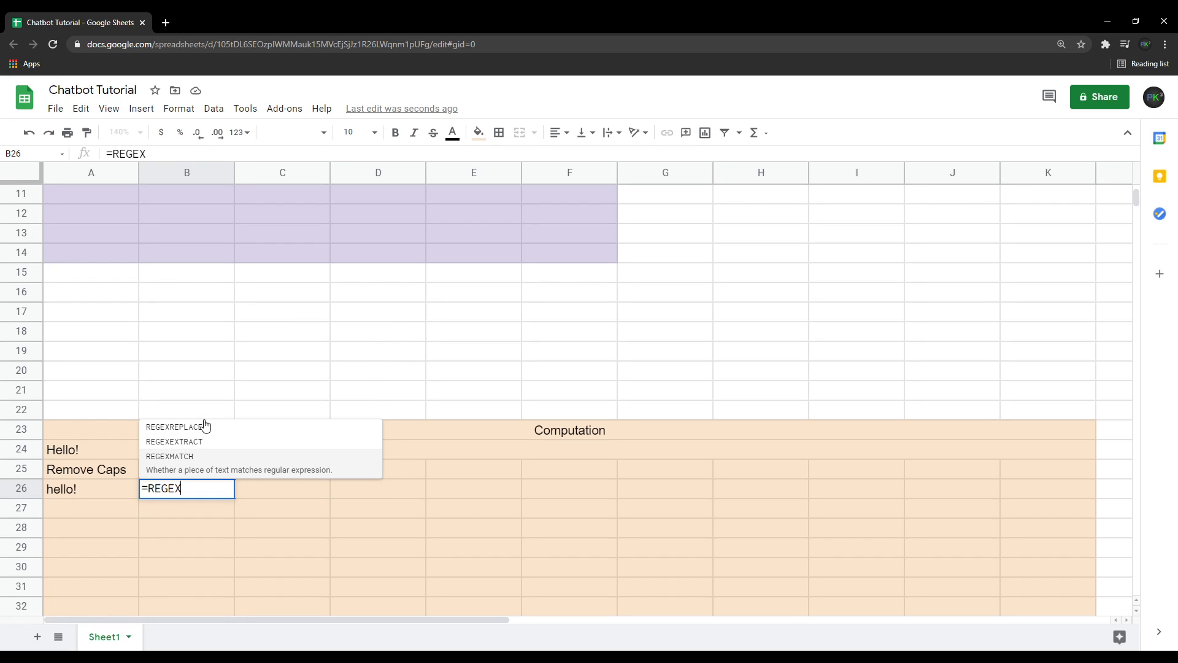
text(REPLACE)
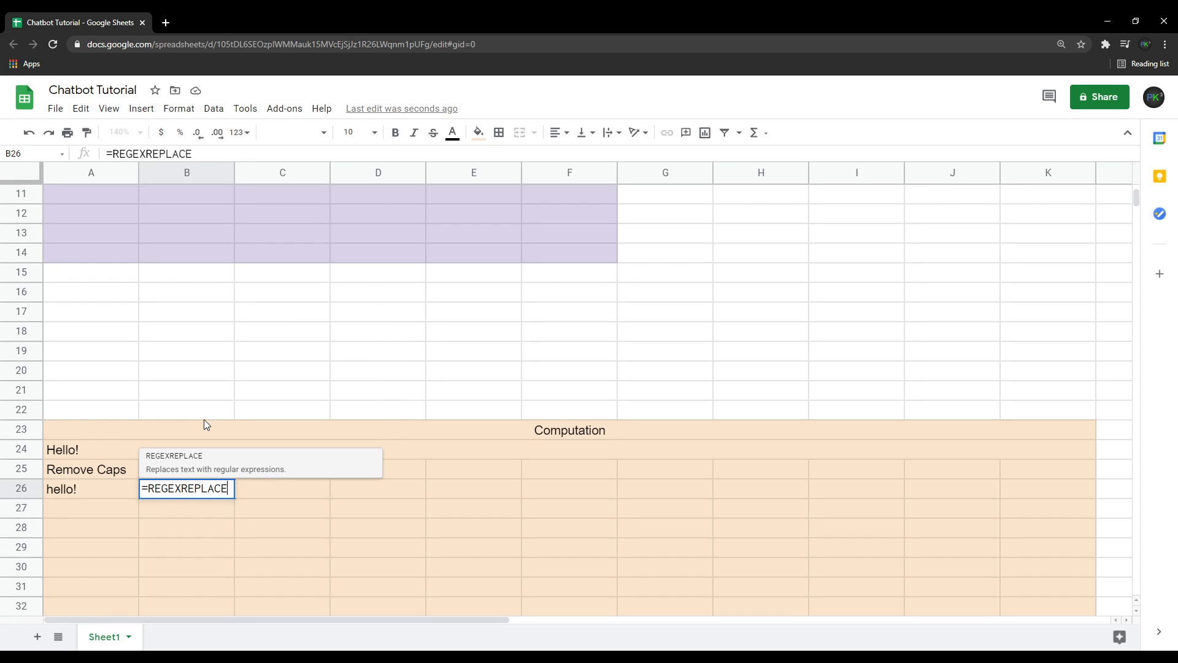
text((A)
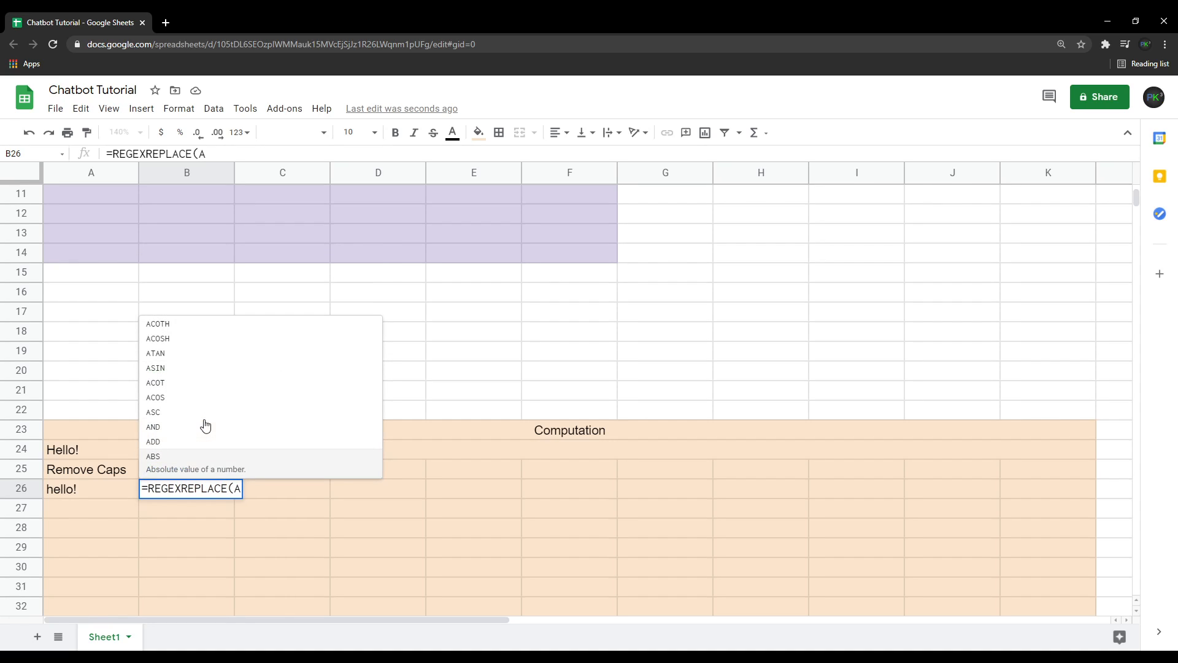
text(24)
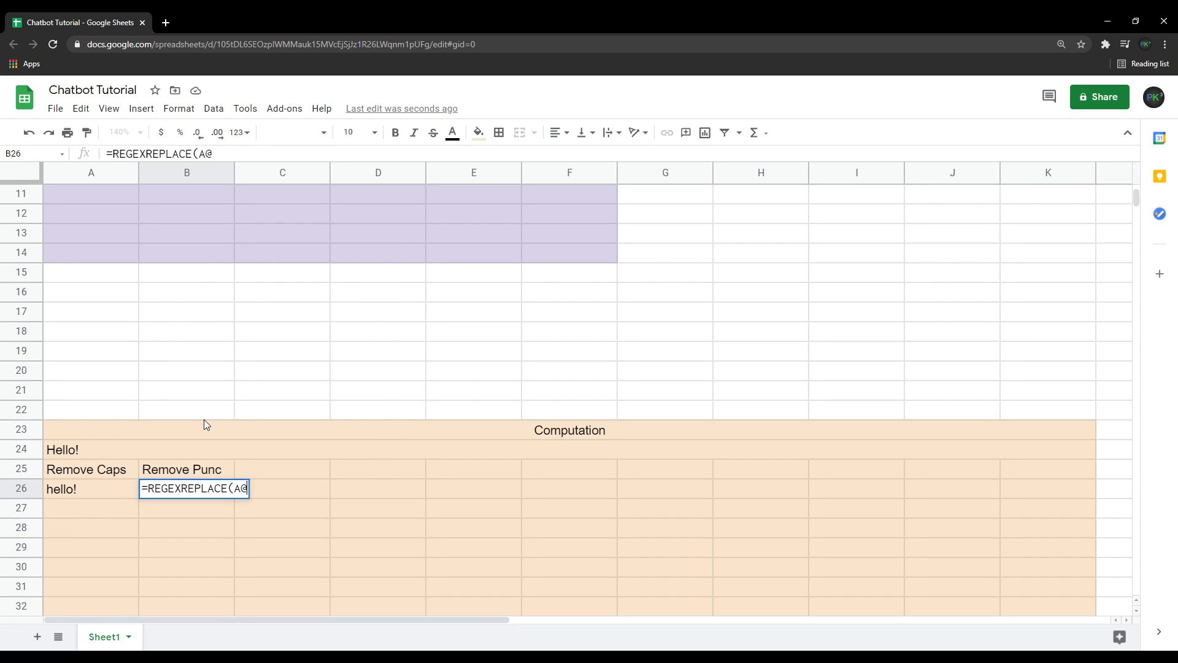
text(, )
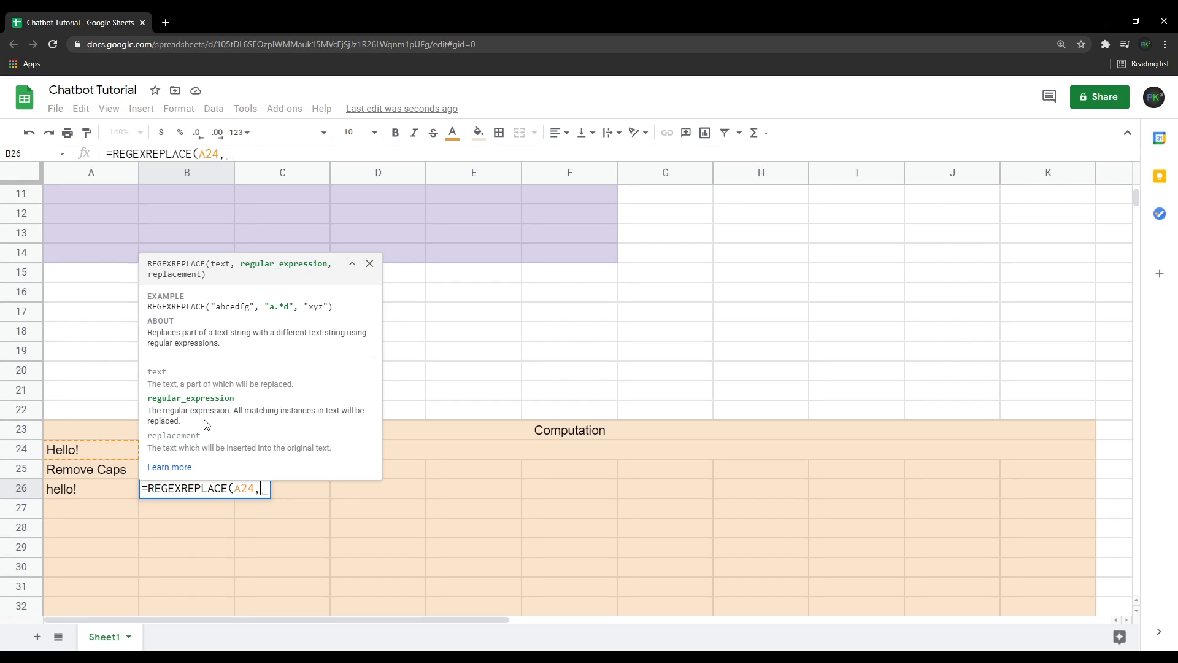
text(")
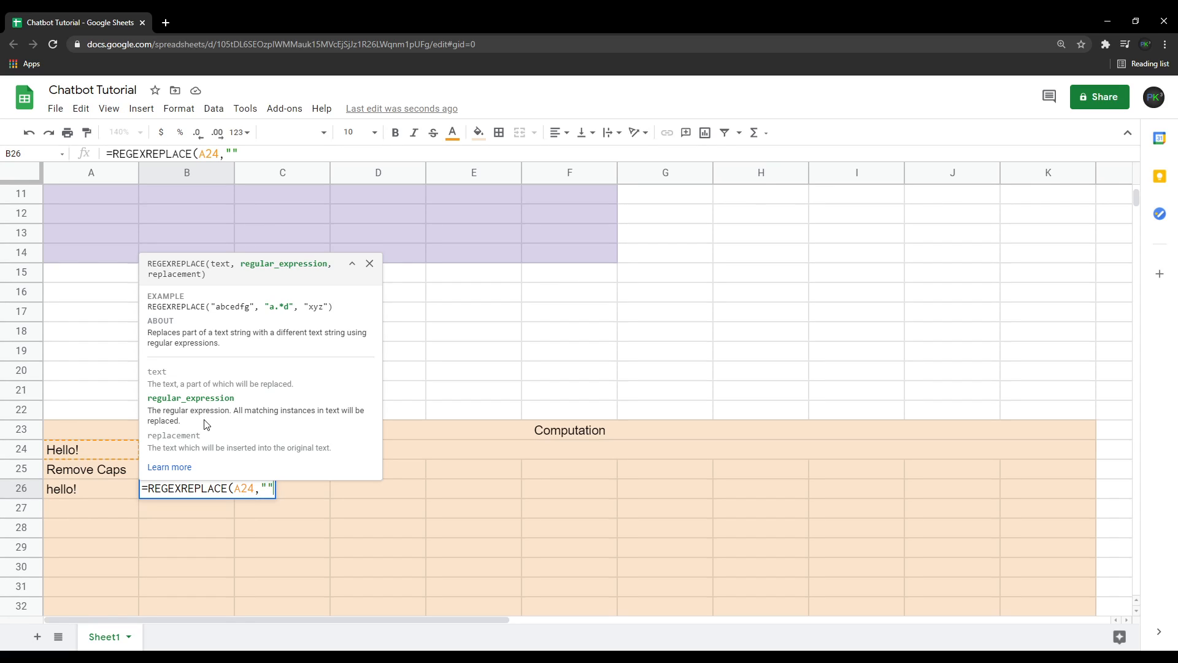
text(,)
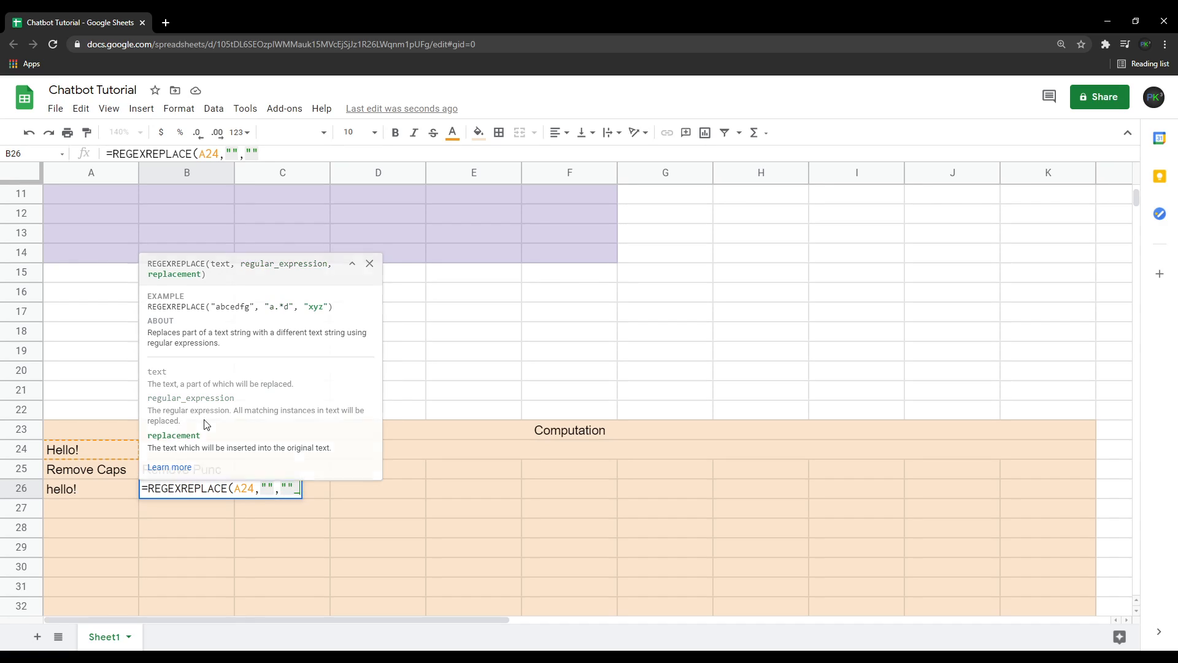
key(BackSpace)
key(BackSpace)
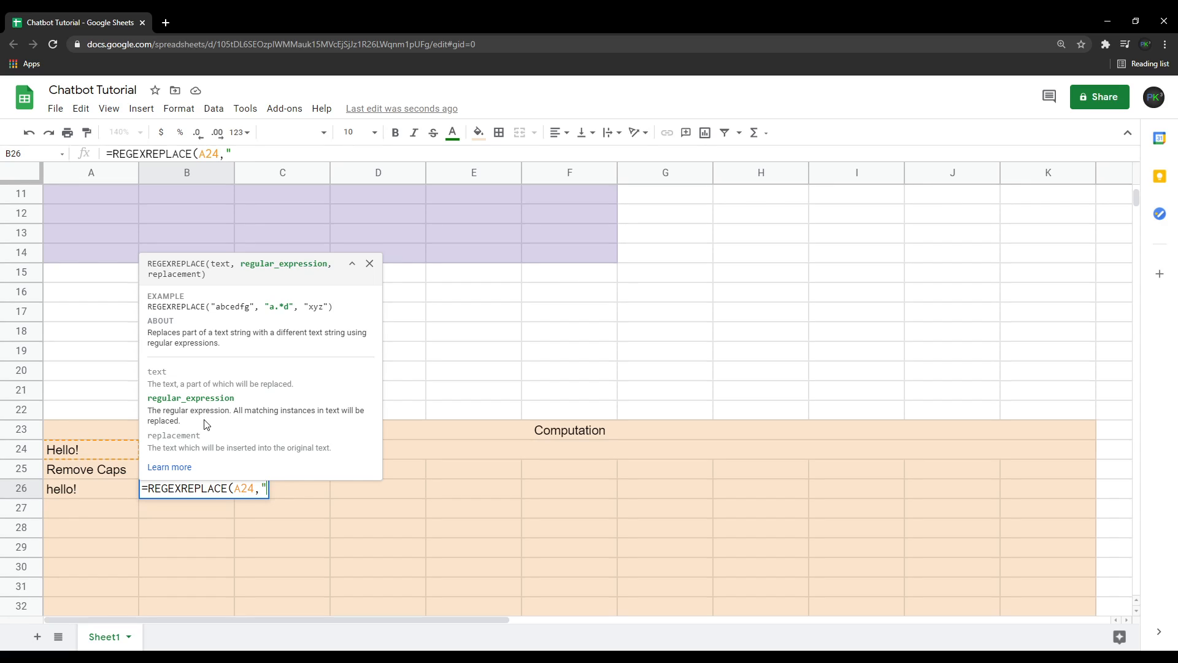
text([^A-Z)
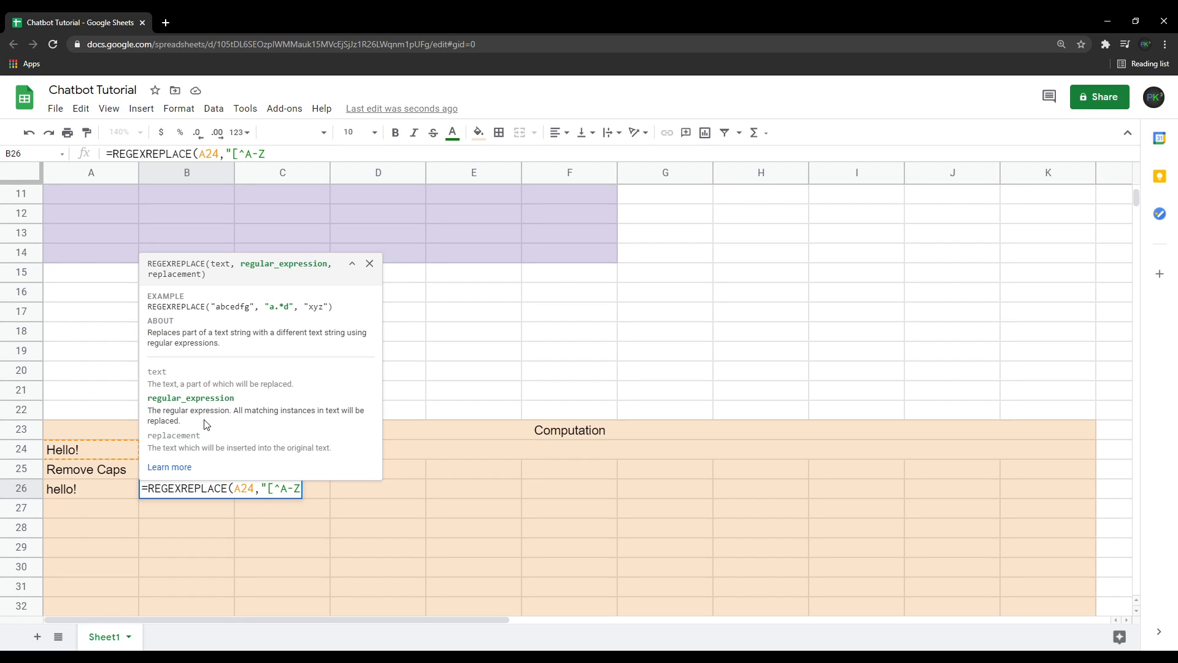
text(a-z ])
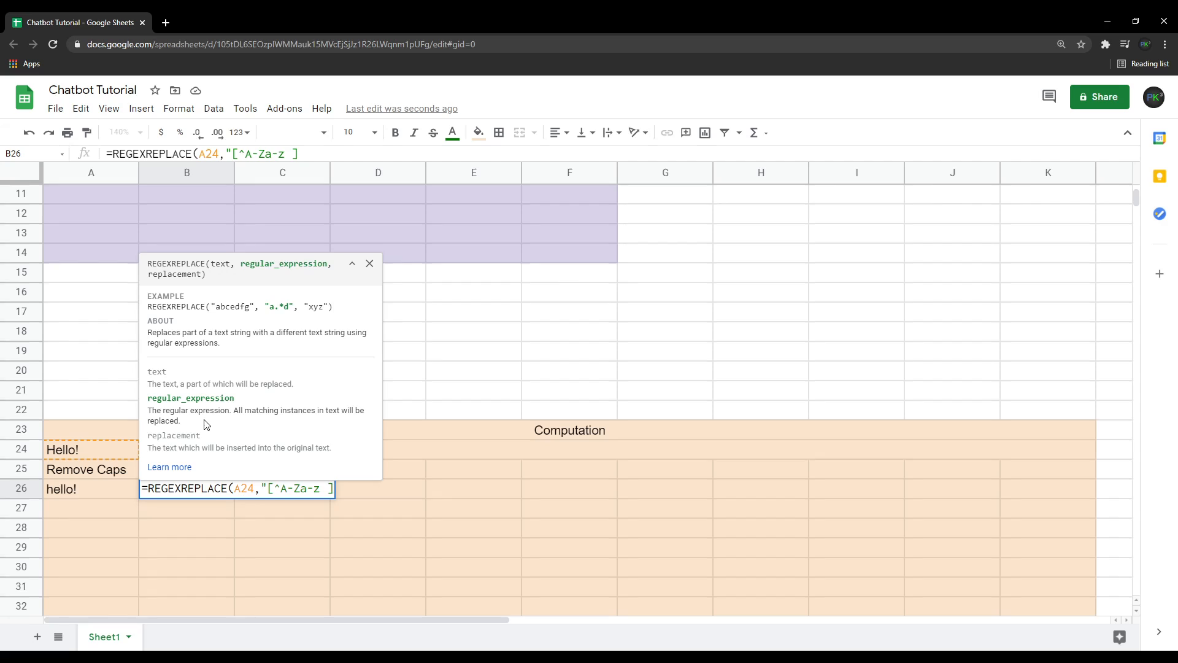
text(+","")
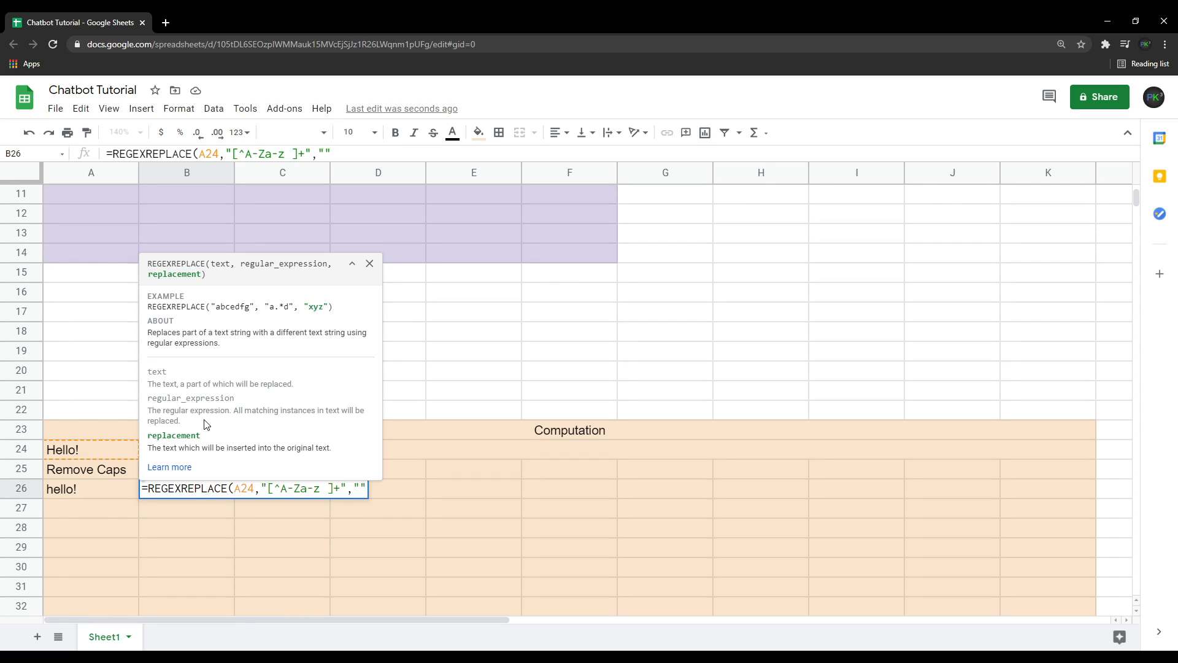
text())
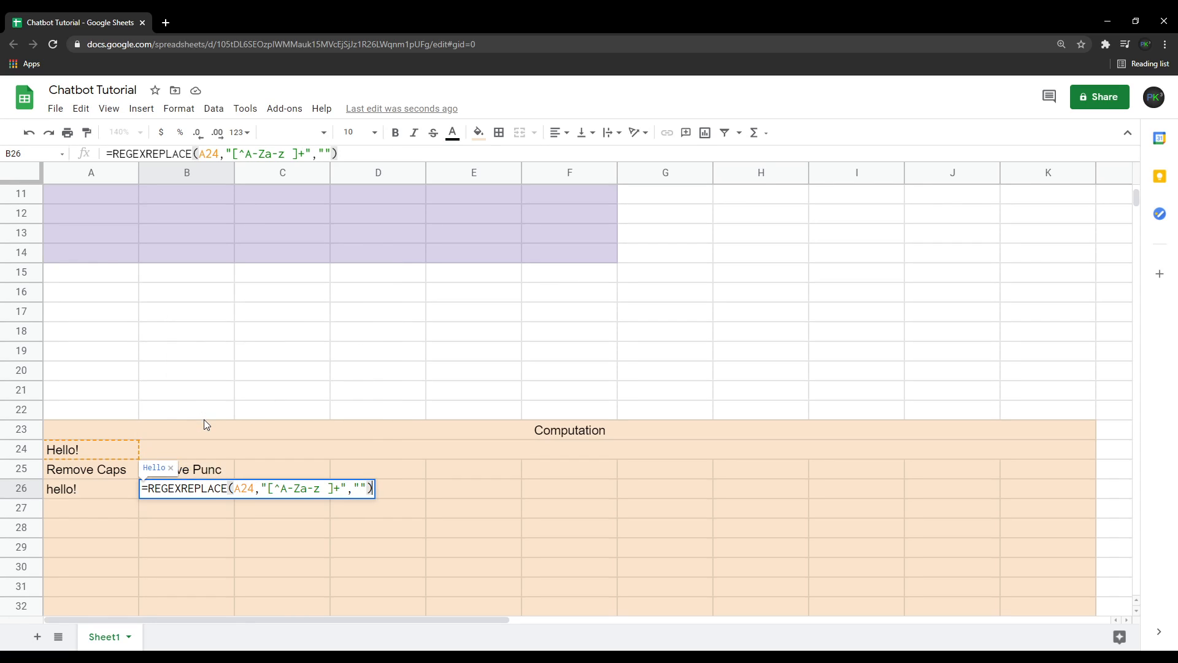
key(Return)
Edit the B26 formula so it references the lowercased cell A26.
click(77, 489)
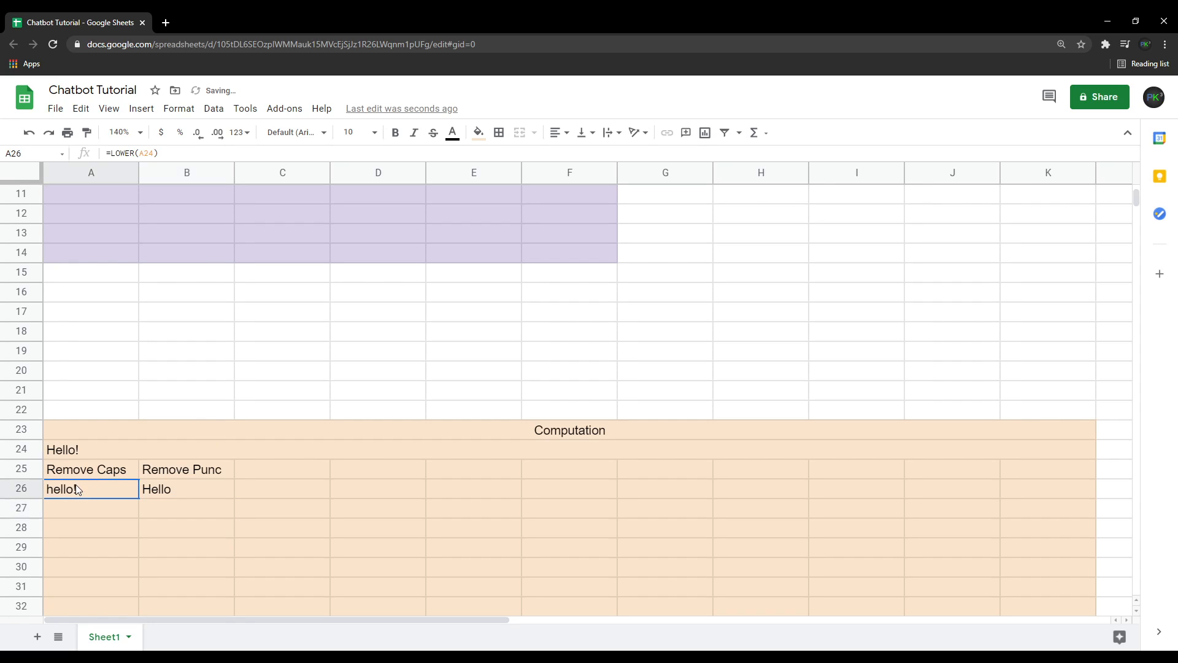
click(154, 494)
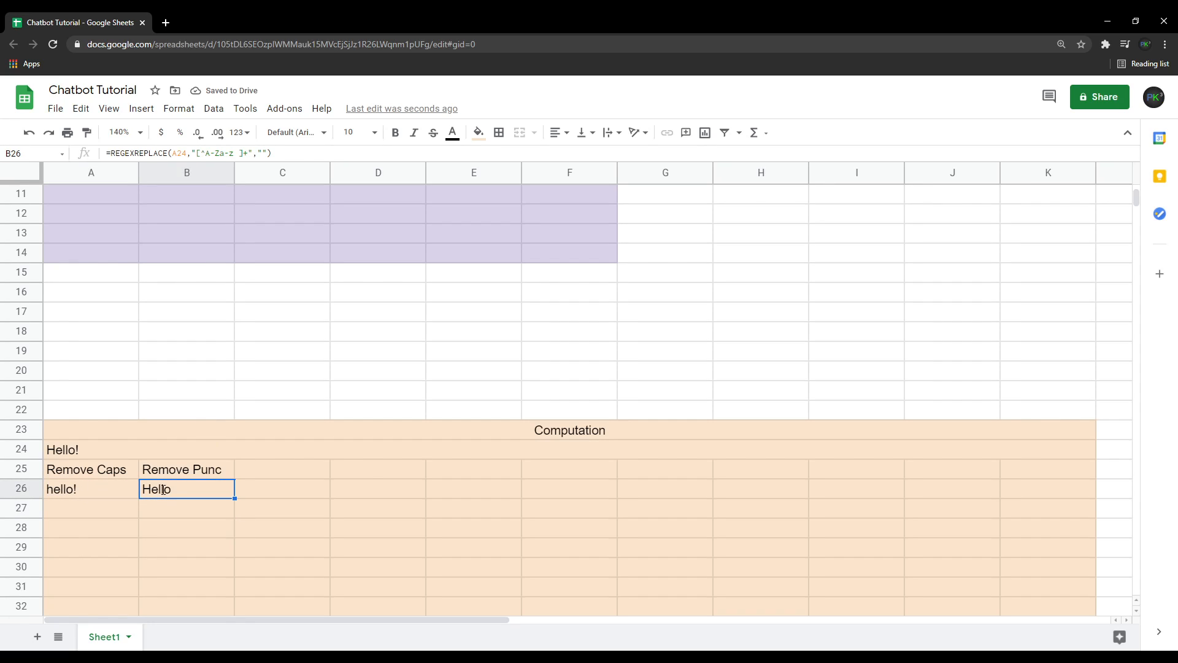
double_click(166, 490)
click(254, 490)
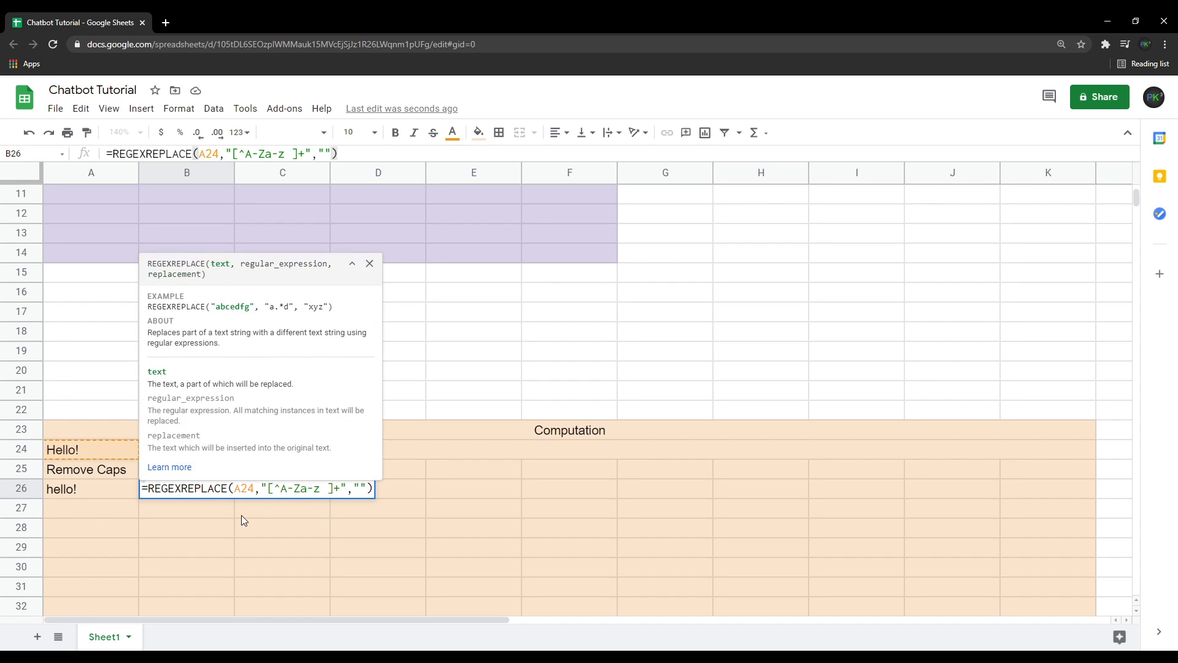
key(BackSpace)
text(6)
key(Return)
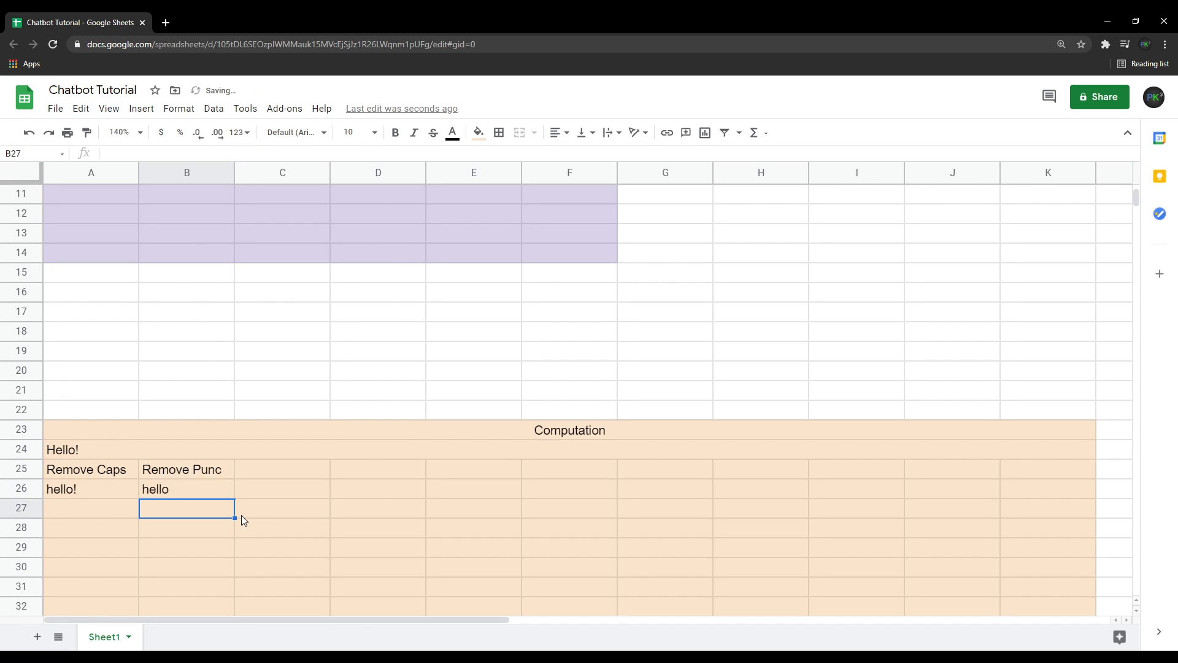
Try light yellow and then light green fills on the label cells A25:B25.
click(180, 490)
click(167, 512)
click(196, 472)
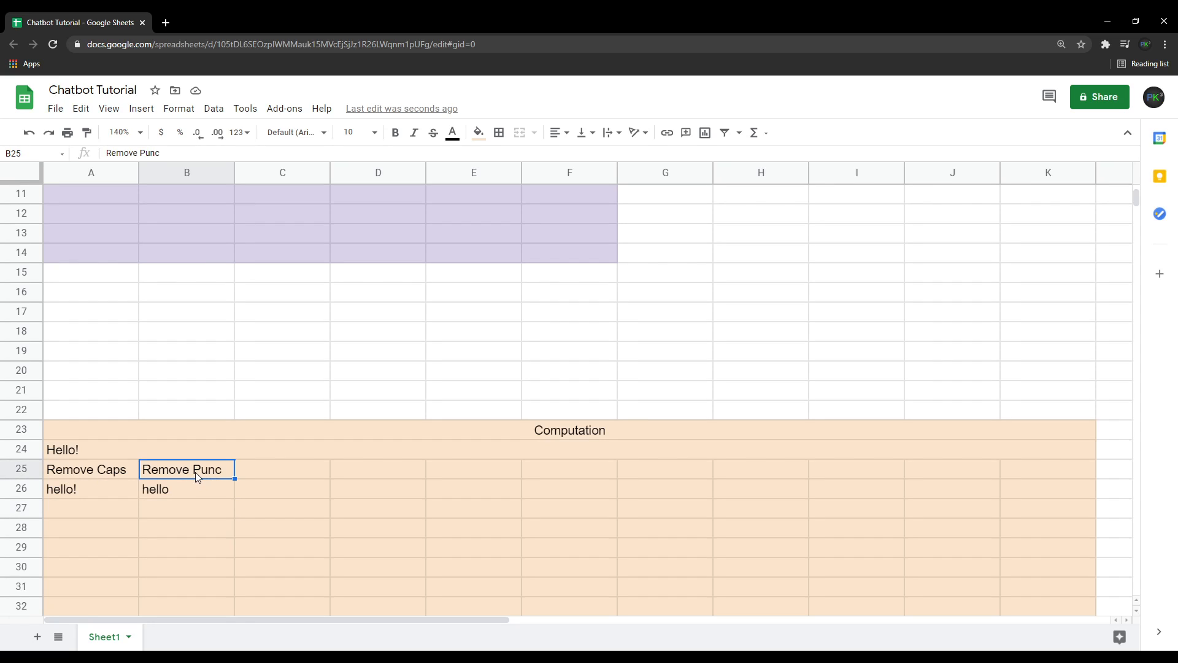
shift+click(112, 470)
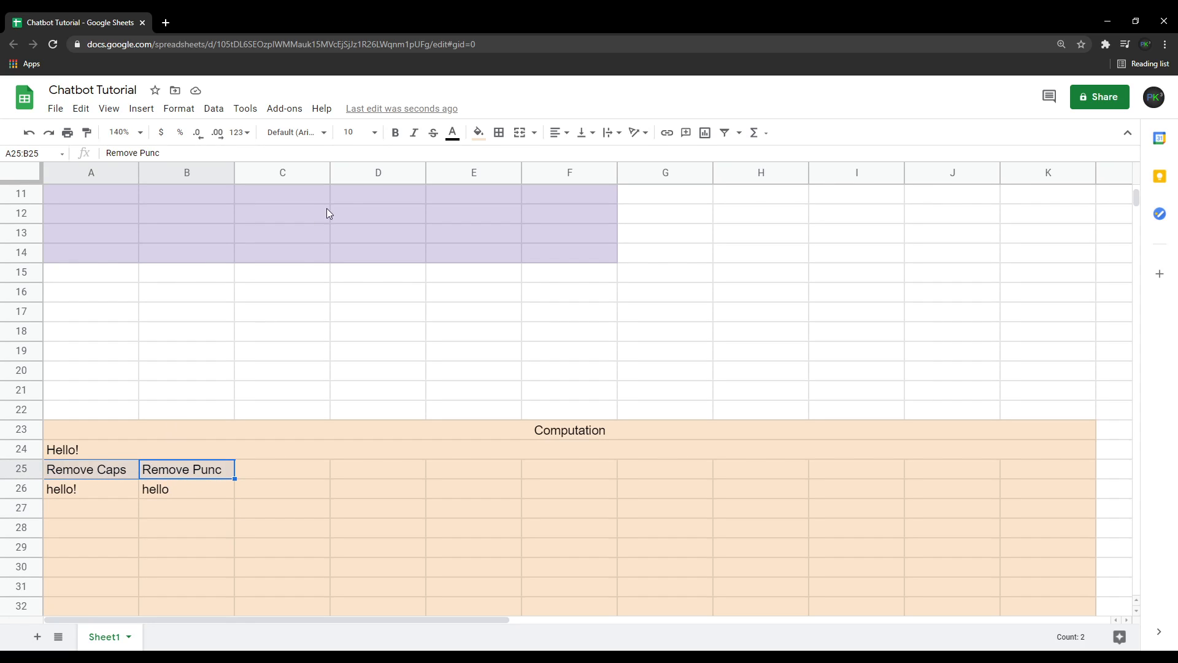
click(479, 132)
click(530, 213)
click(371, 472)
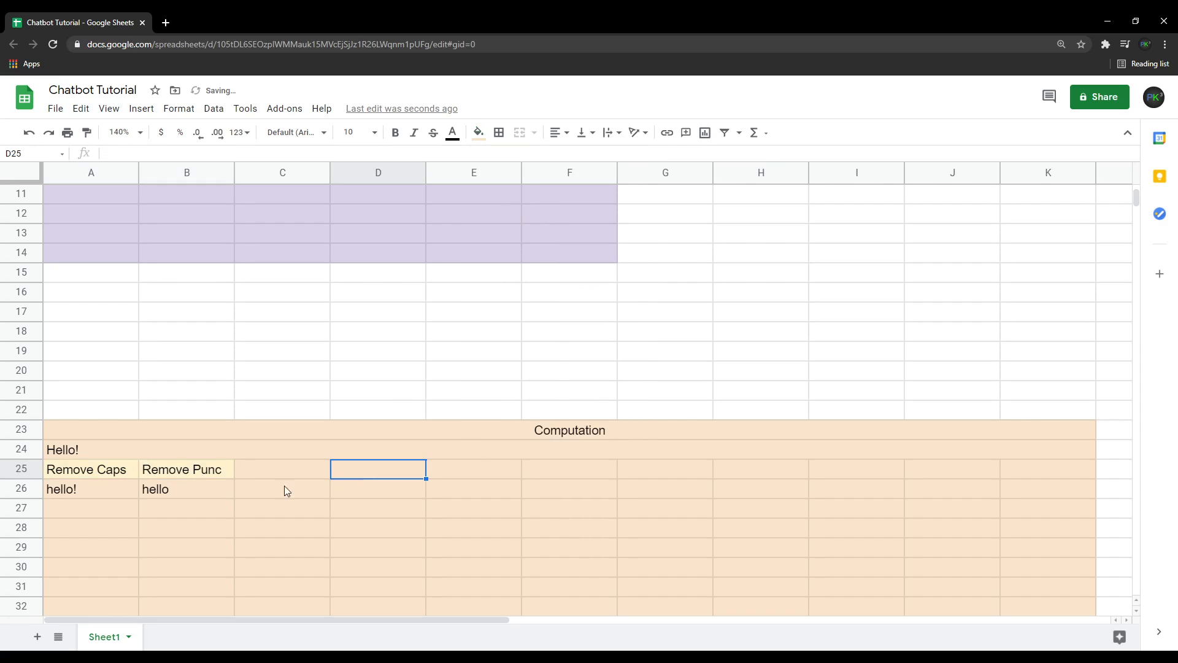
click(190, 472)
shift+click(82, 470)
click(479, 132)
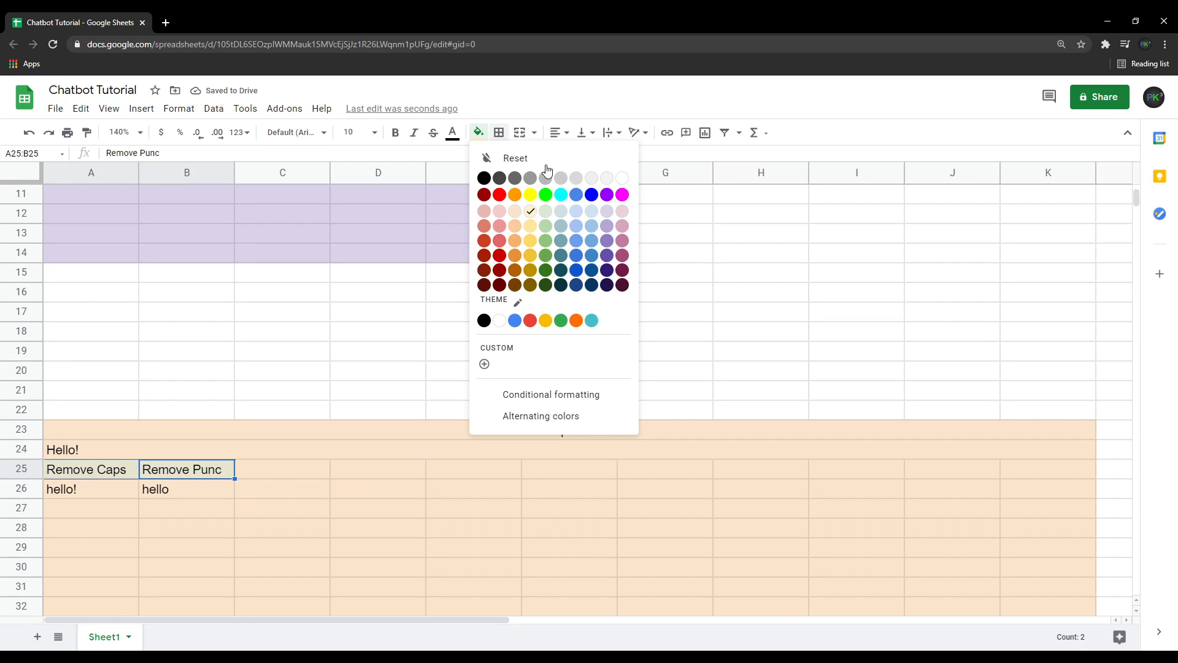
click(546, 211)
Fill the result cells A26:B26 with light green.
click(282, 489)
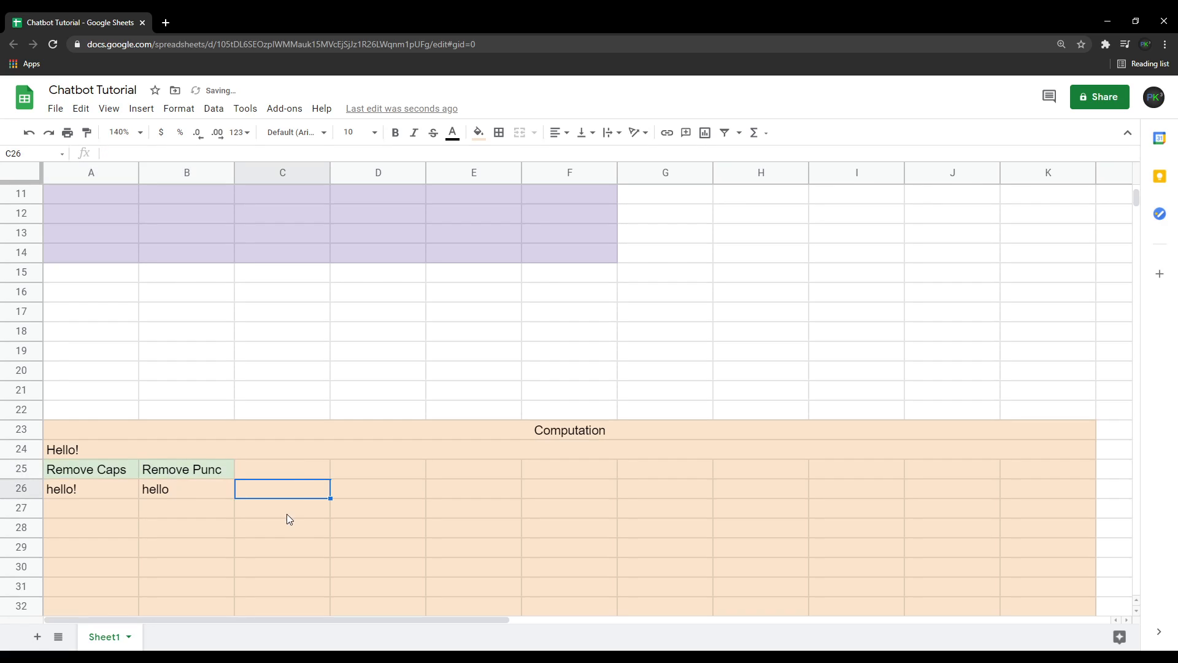
click(170, 494)
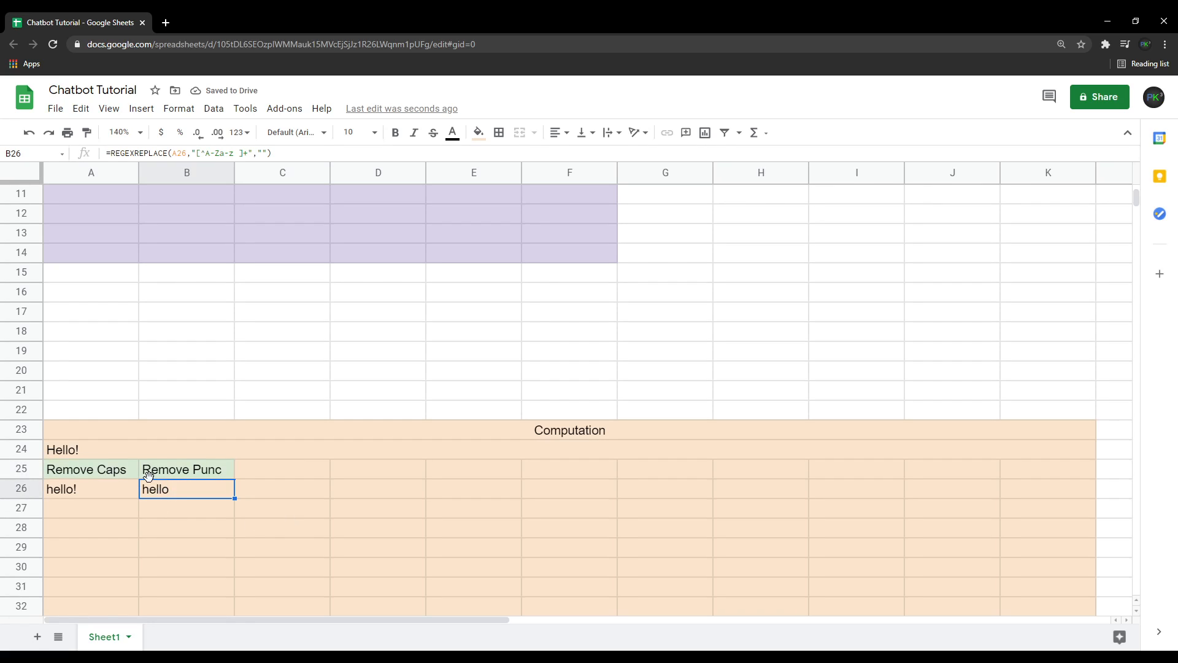
shift+click(112, 488)
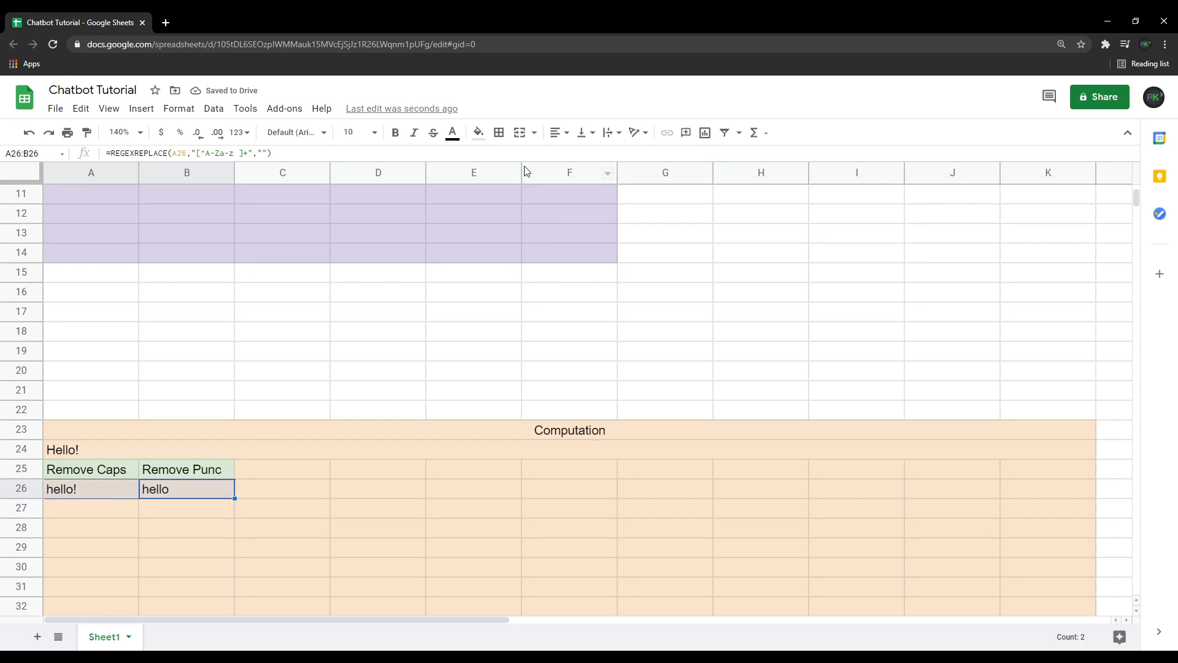
click(479, 133)
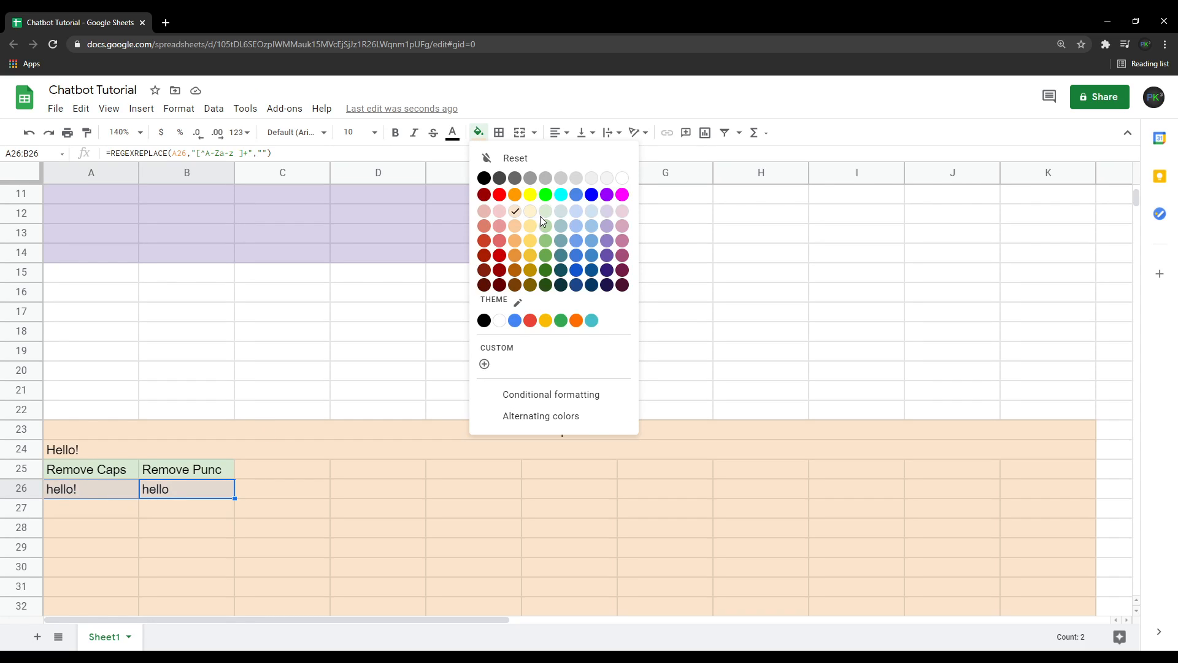
click(548, 216)
Fill the label cells A25:B25 with light orange.
click(184, 471)
shift+click(112, 473)
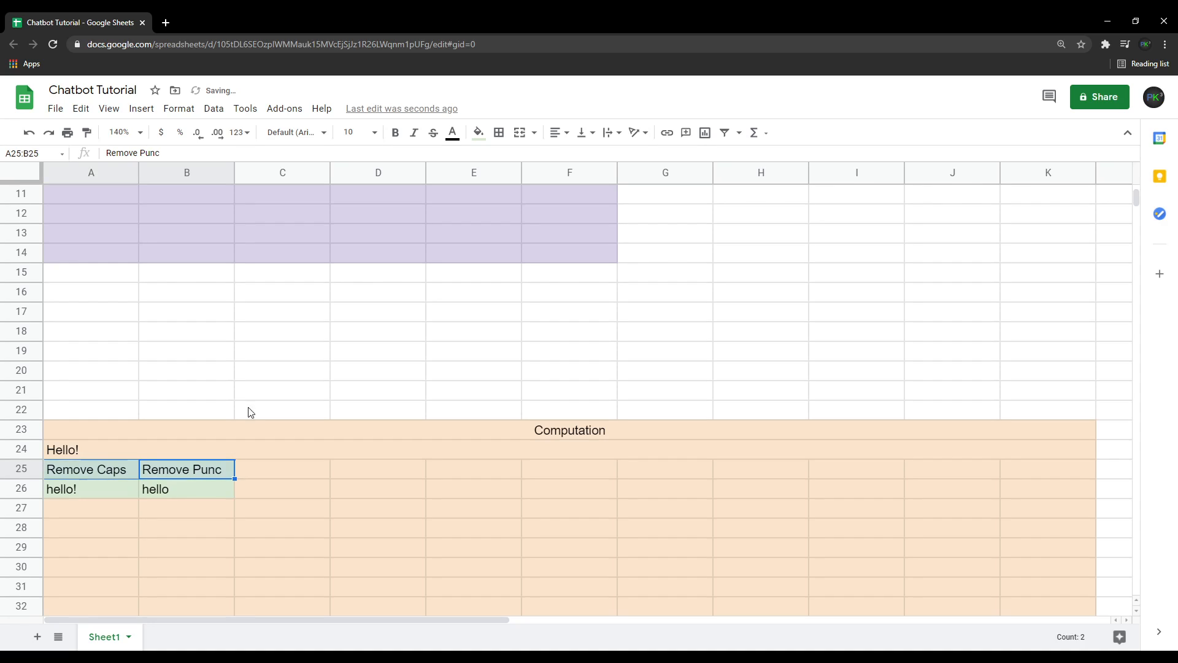
click(479, 132)
click(512, 212)
click(308, 492)
Fill the merged input reference row 24 with light green.
click(163, 451)
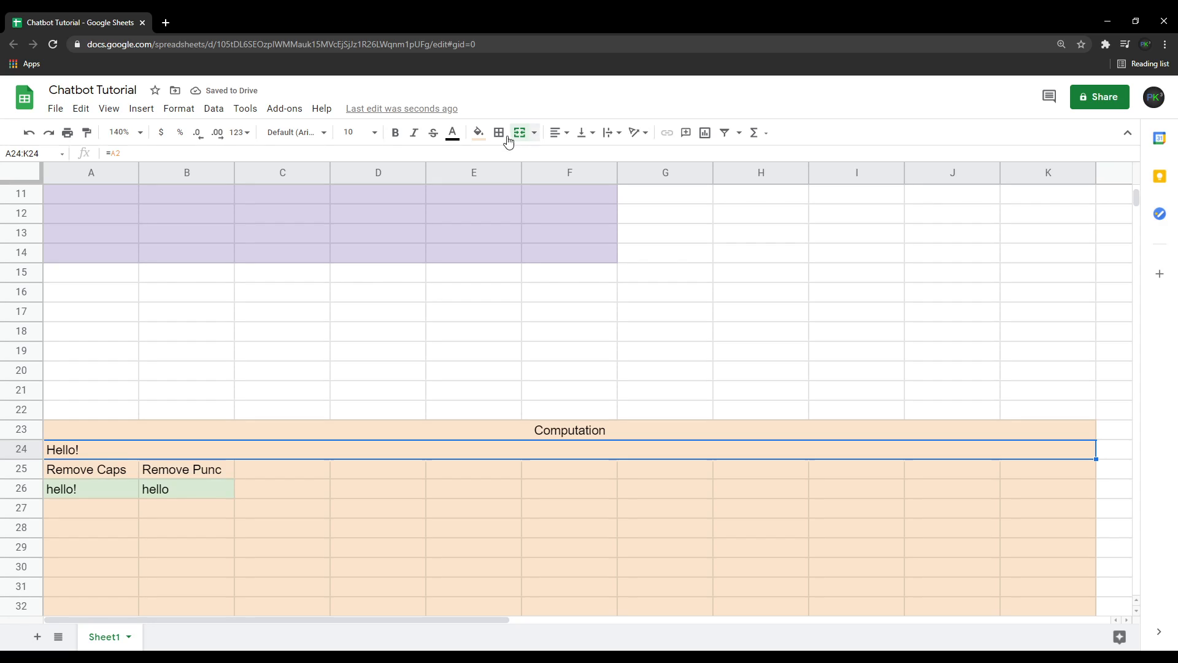
click(478, 133)
click(547, 213)
Merge A27:B27 and enter the centred label Responce.
click(445, 507)
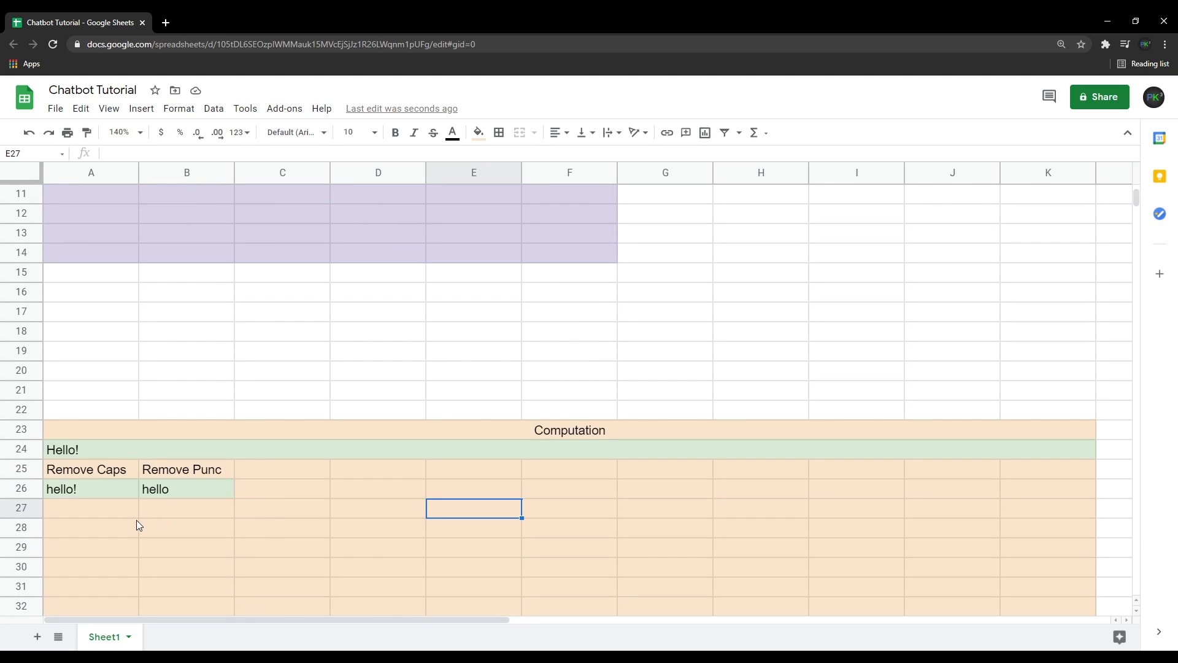
click(103, 510)
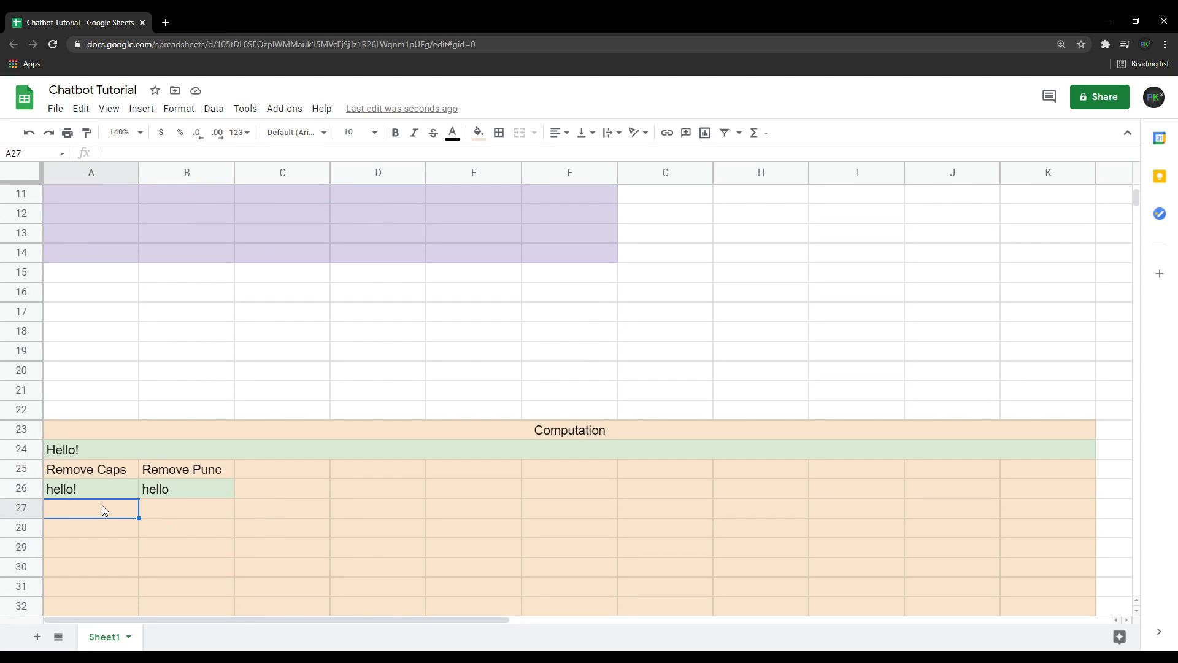
shift+click(156, 516)
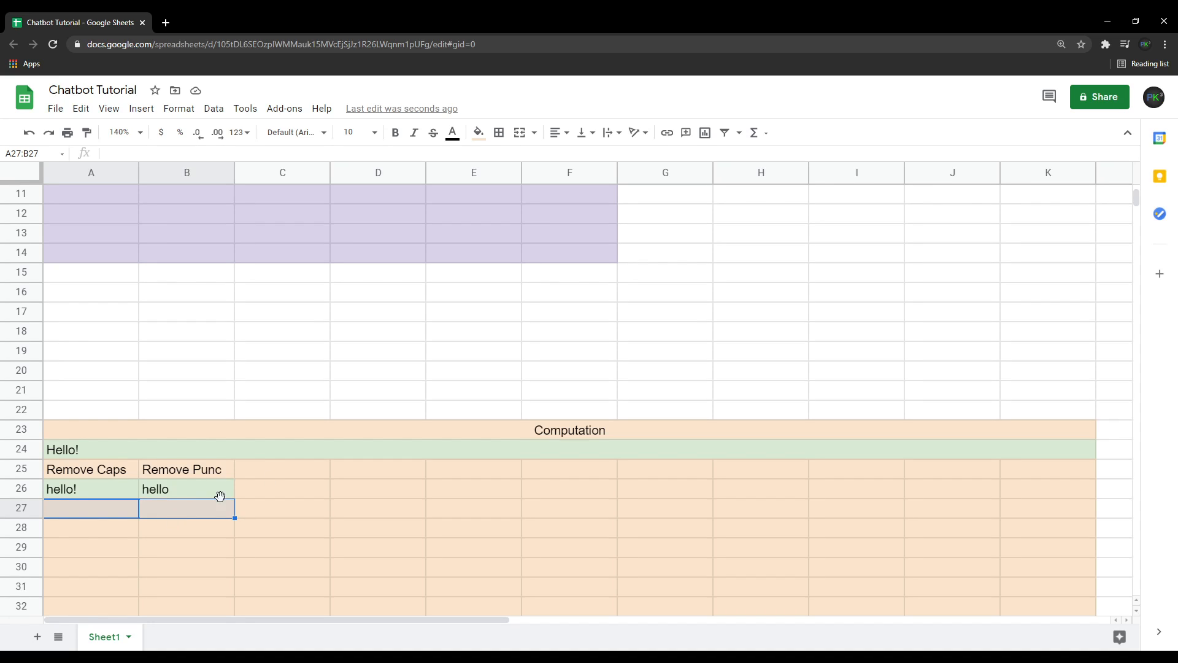
click(519, 132)
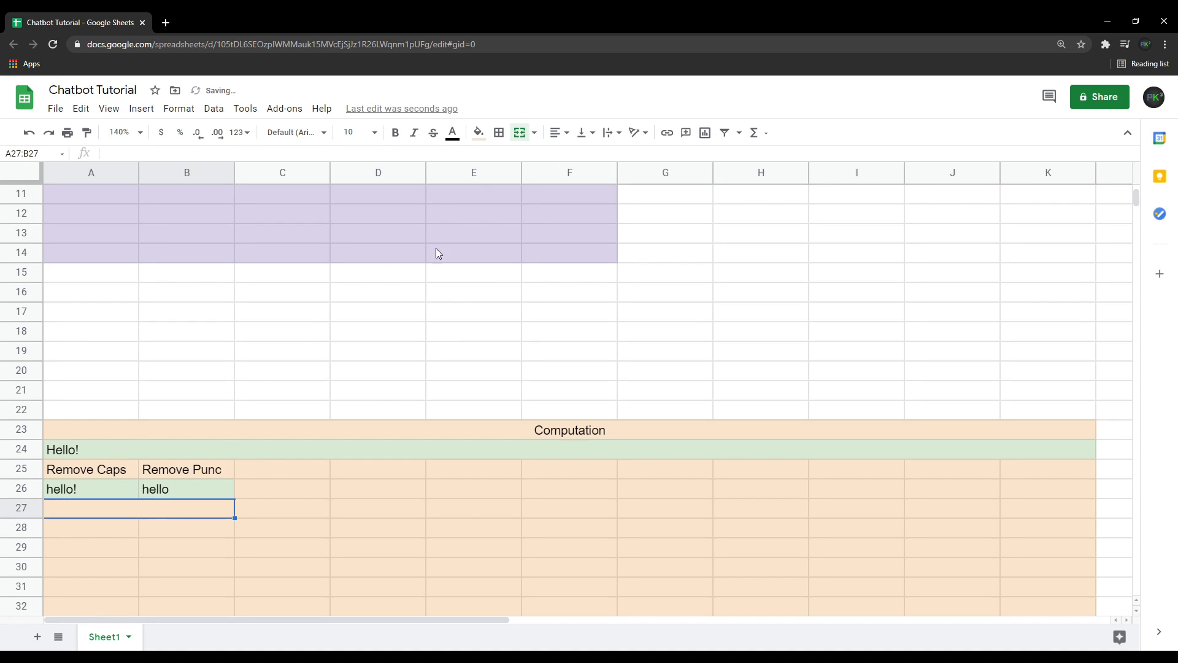
text(Responce)
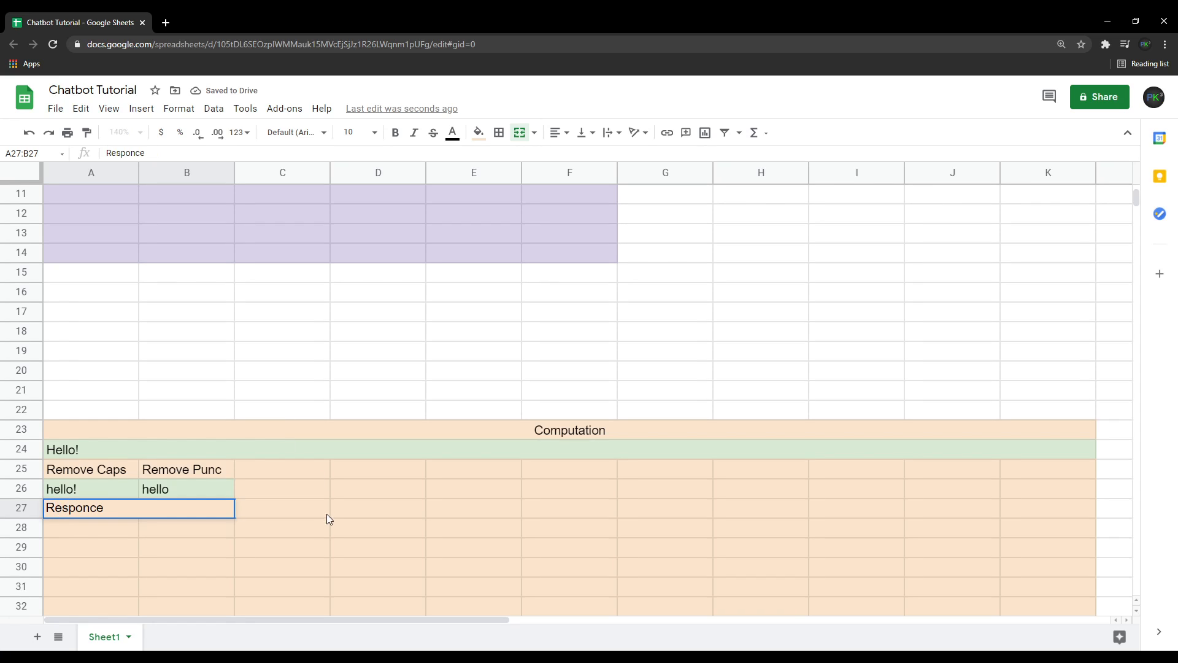
click(556, 133)
click(576, 153)
click(212, 533)
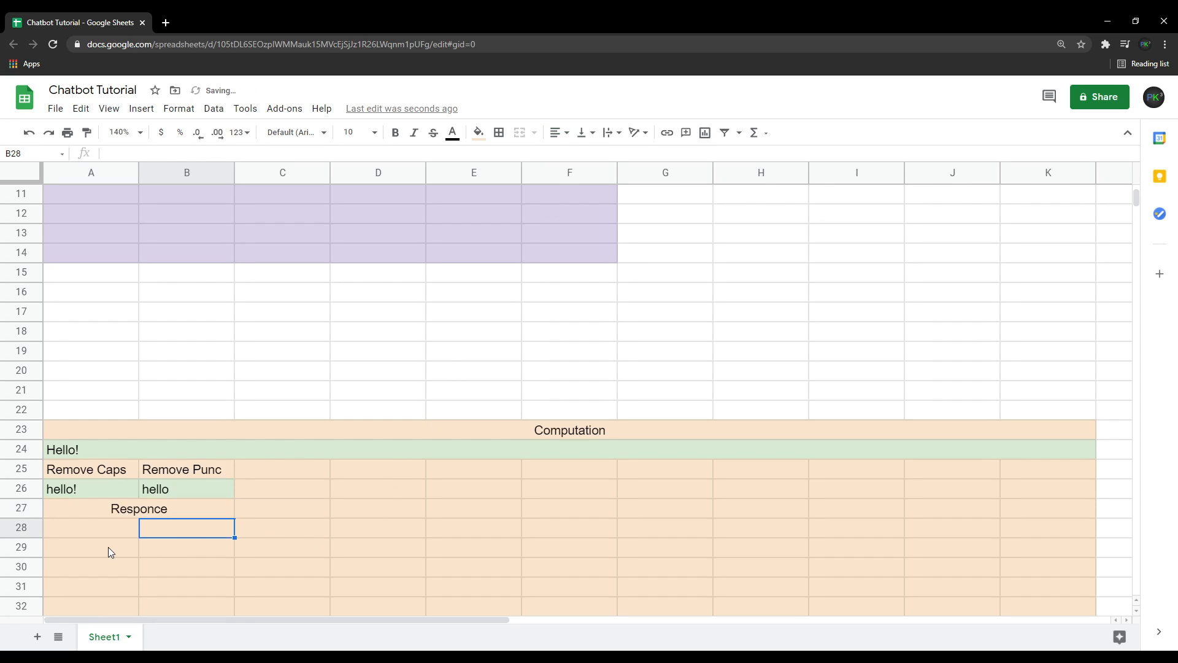
Merge cells A28:B29 into one response cell and fill it light green.
drag(105, 529, 190, 544)
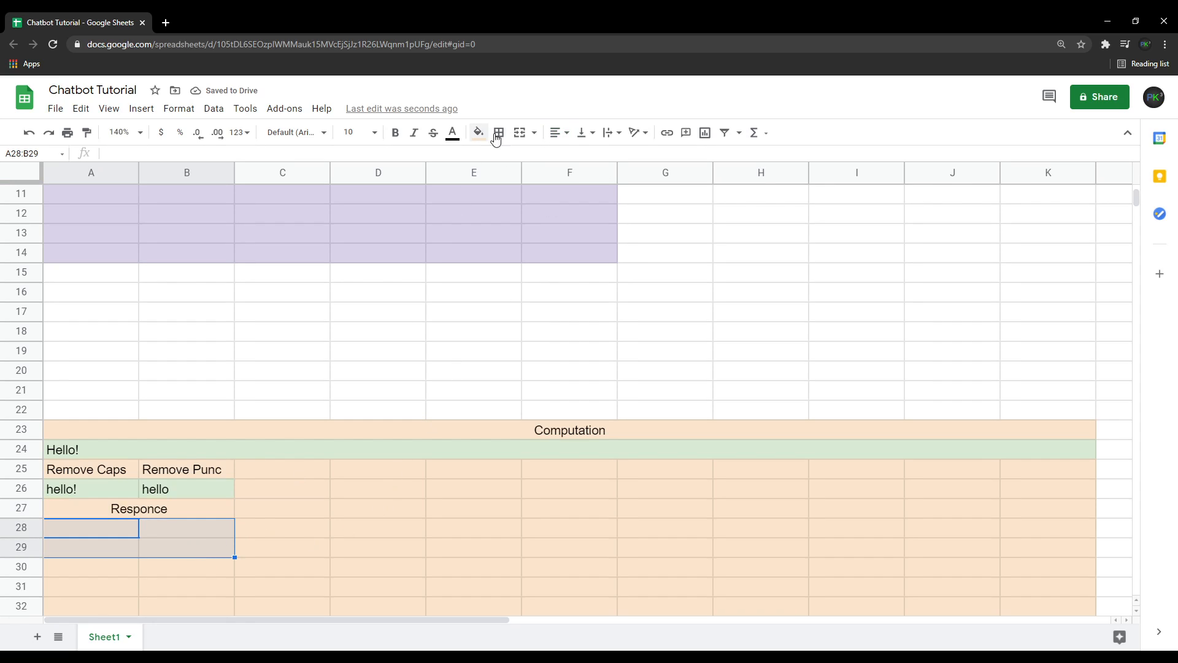
click(520, 133)
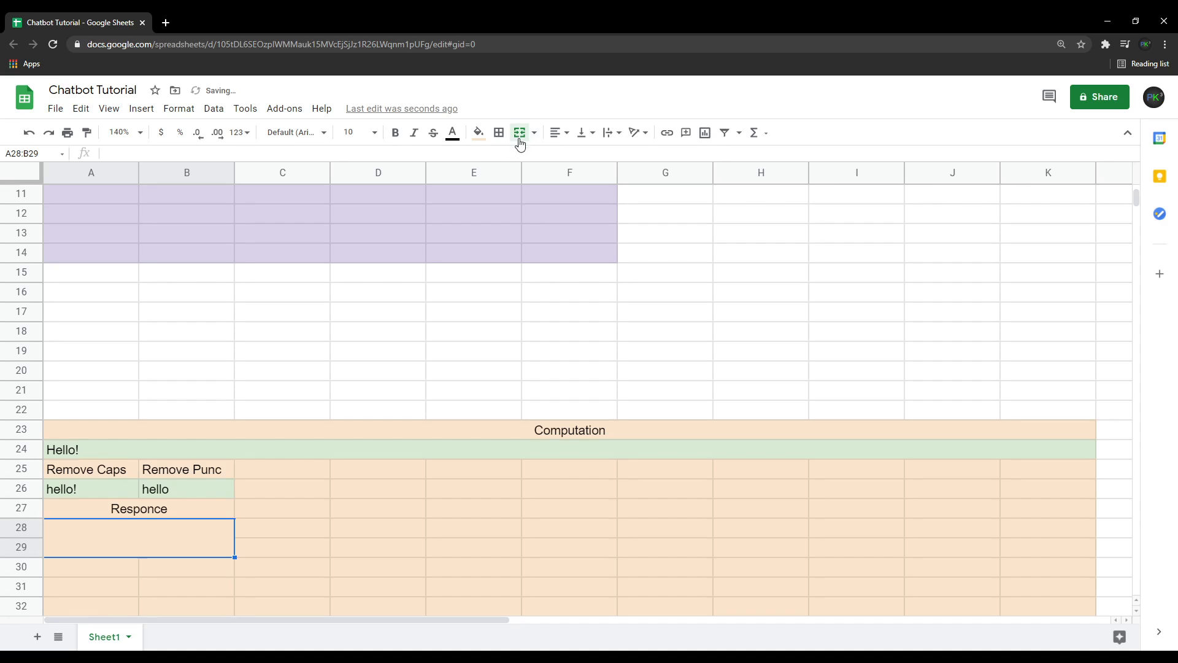
click(479, 133)
click(546, 214)
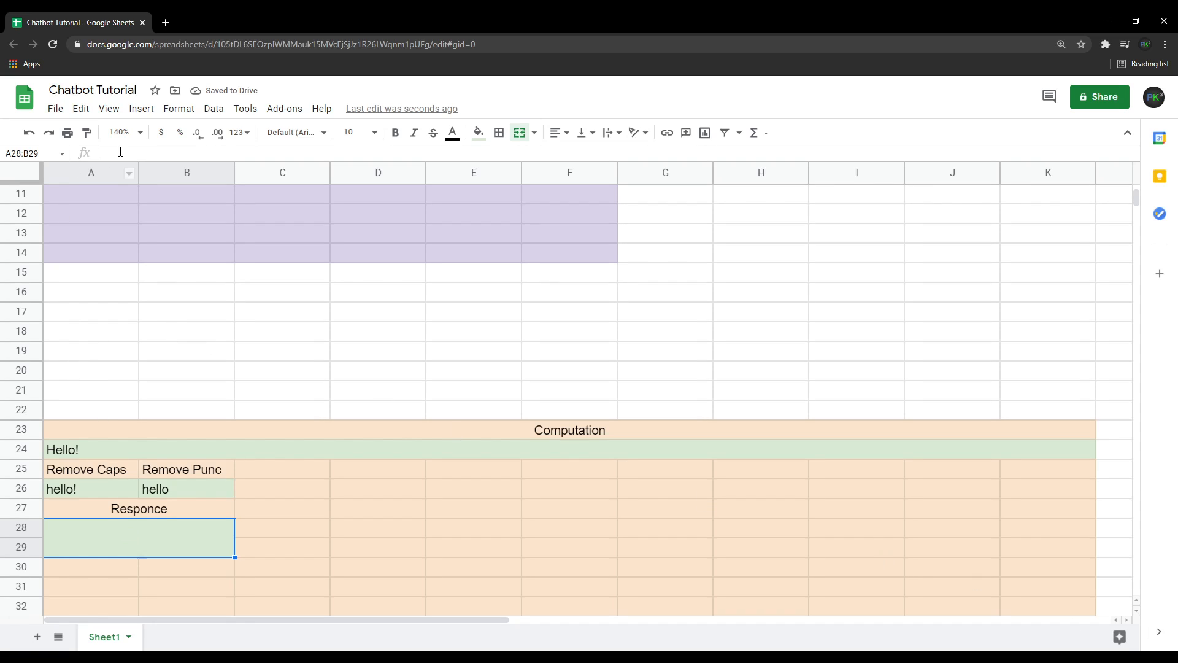
key(Return)
Start an IFS formula in the merged response cell testing whether B6 equals "normal", with a true fallback condition.
scroll(336, 442, up, 5)
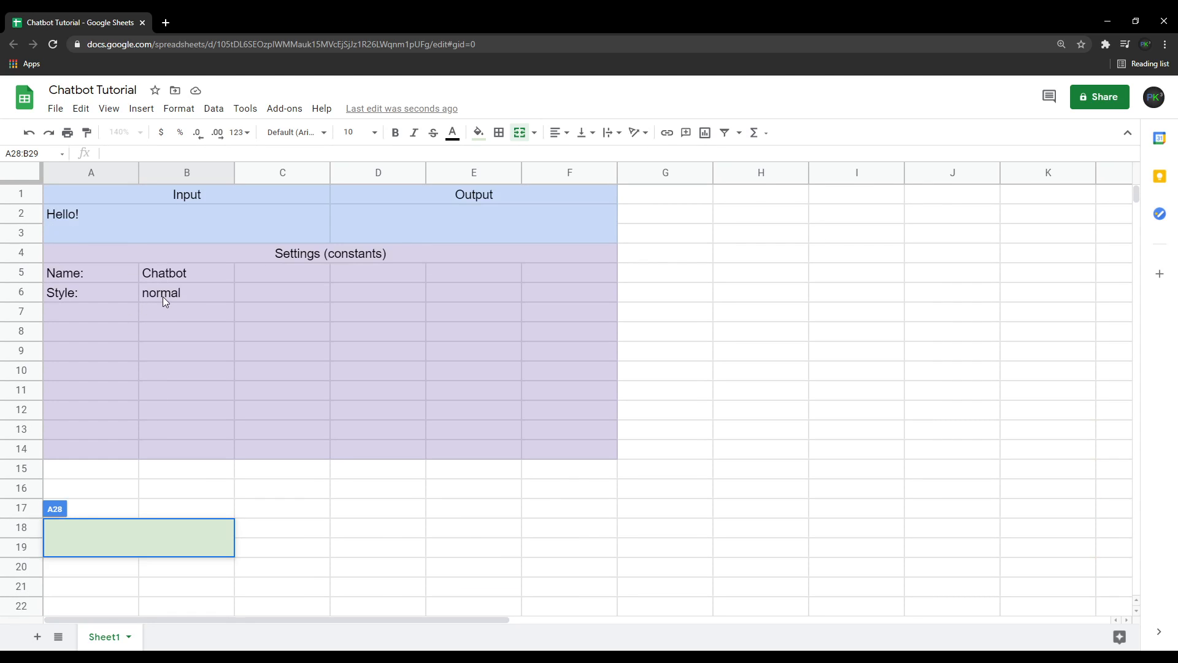
scroll(356, 500, down, 5)
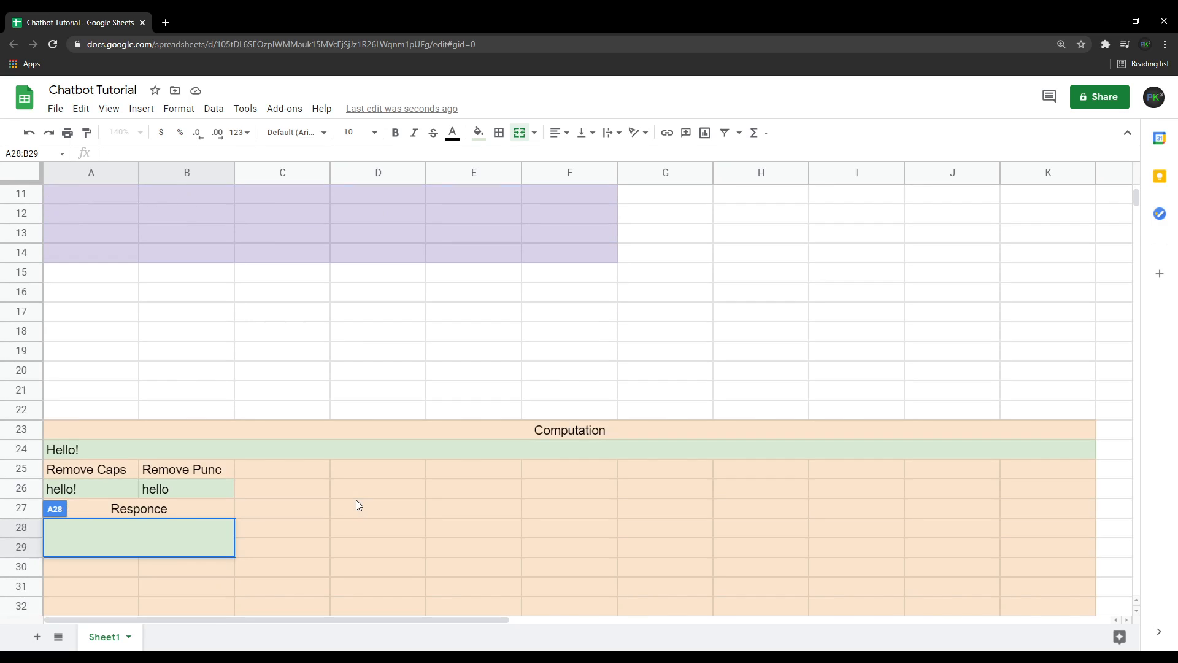
scroll(261, 299, up, 5)
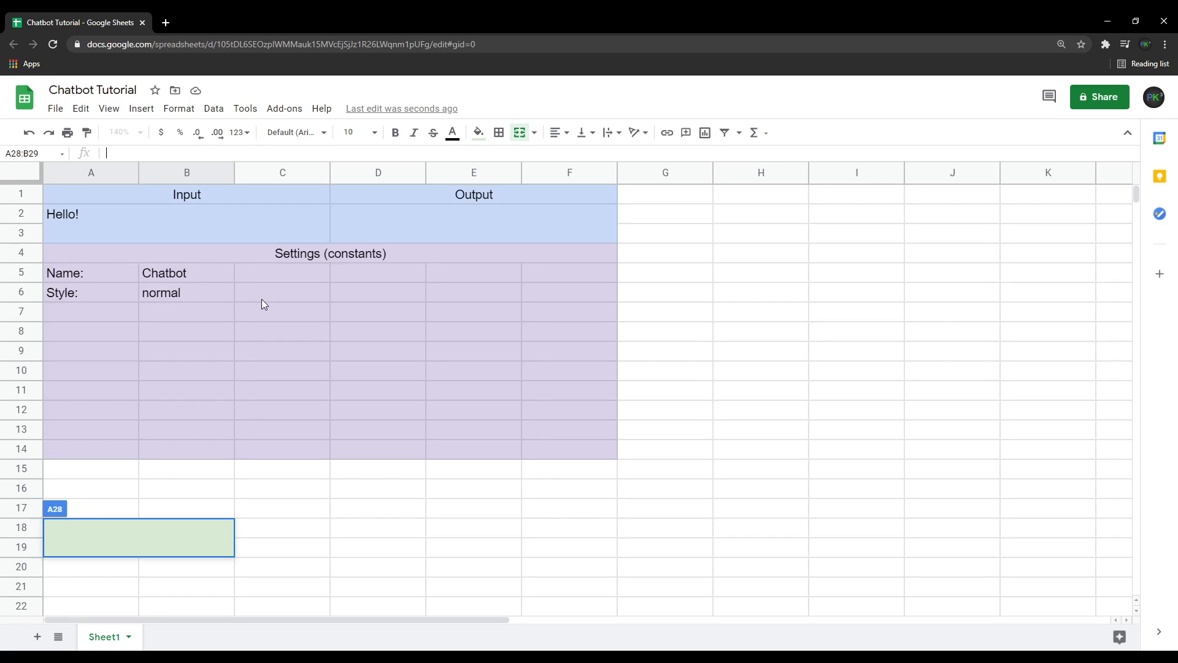
text(=IFS)
text(()
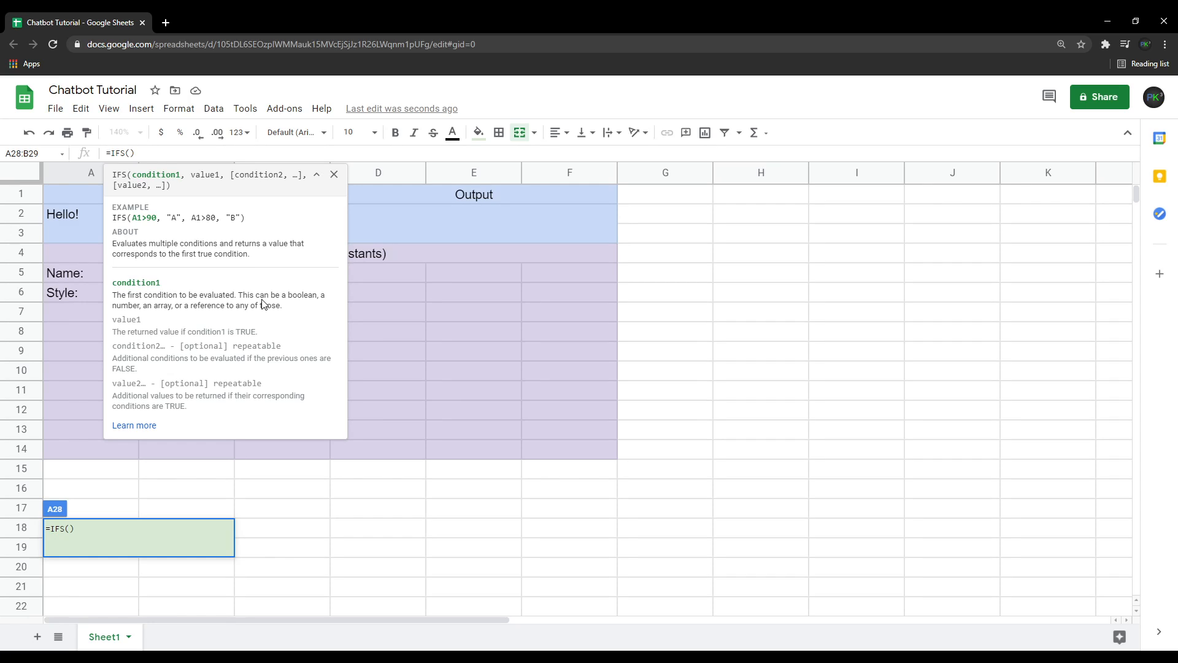
click(262, 300)
text(="normal)
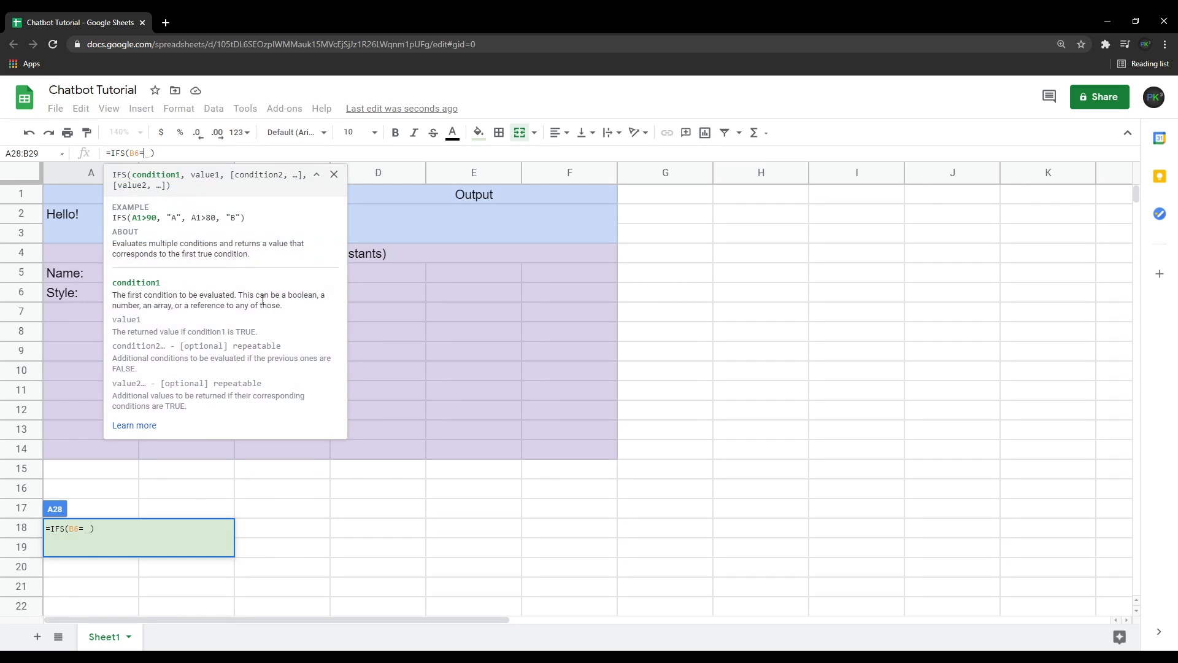
text(", )
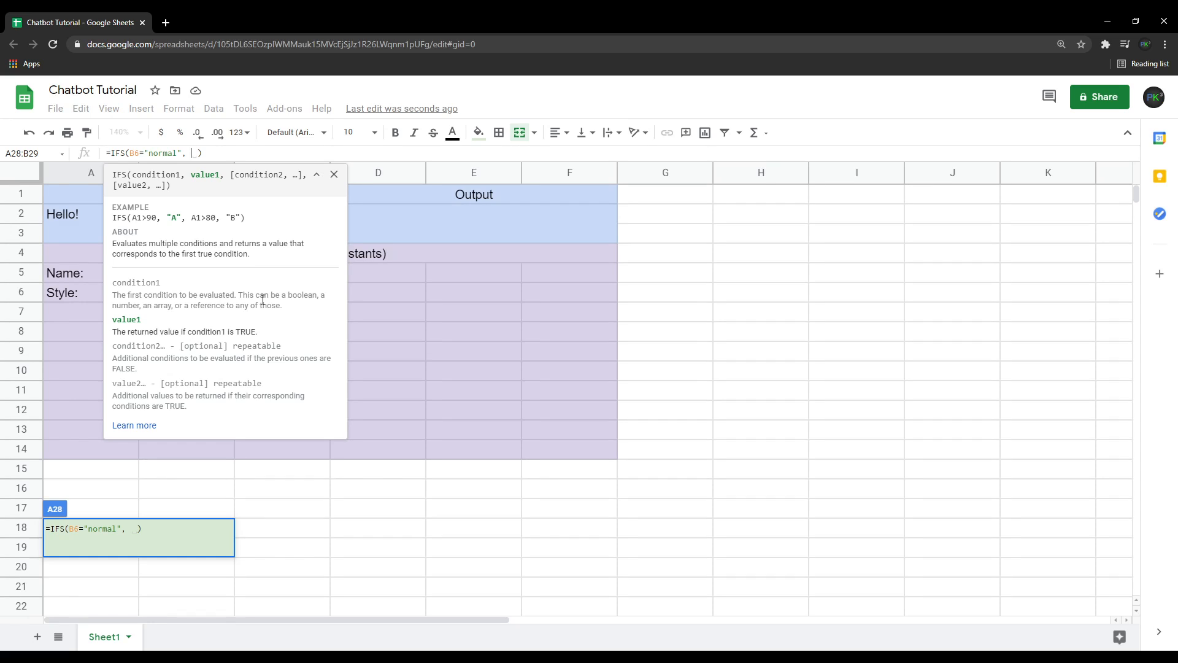
text(, true)
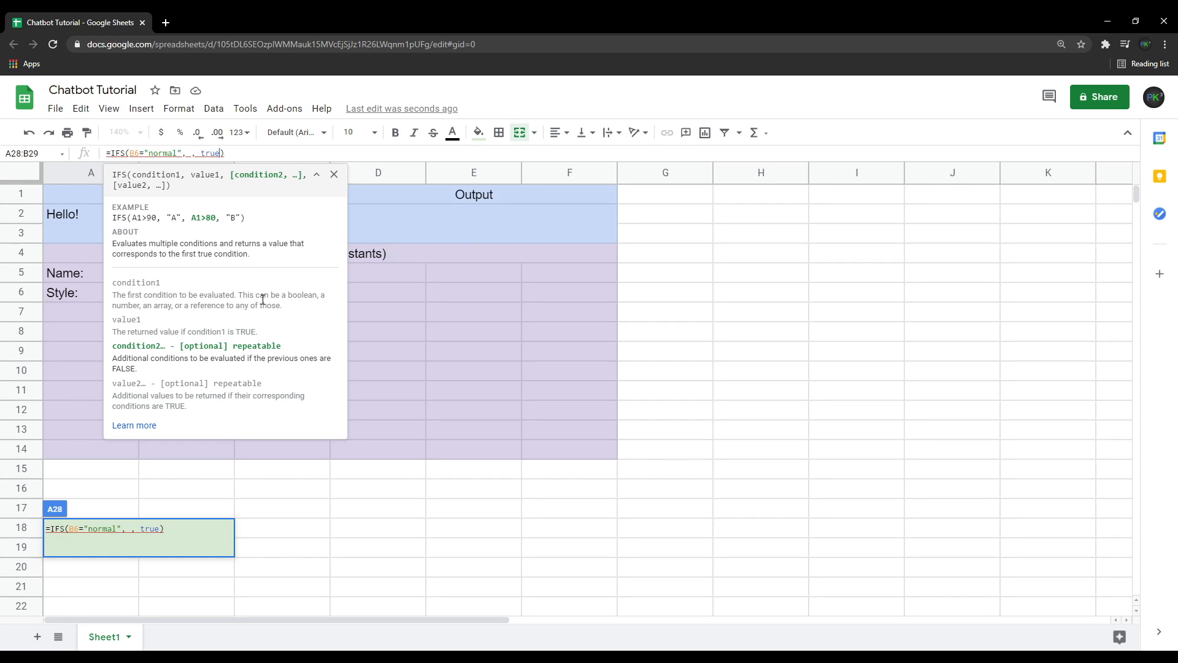
text(, ")
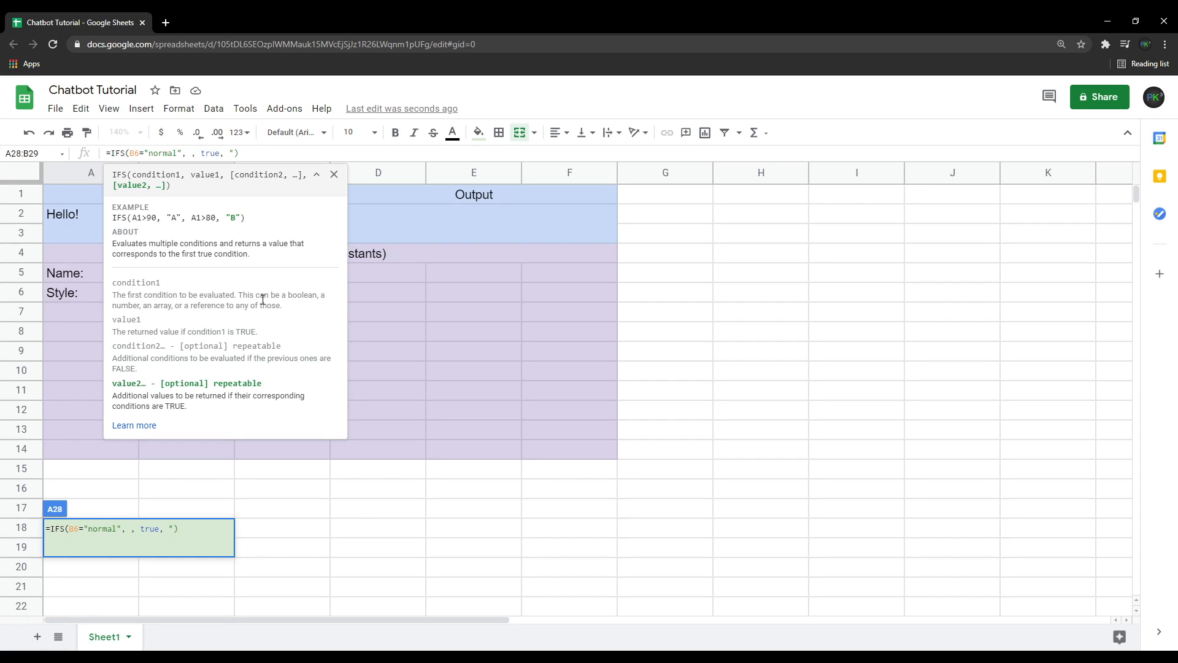
text(Error in settings section,)
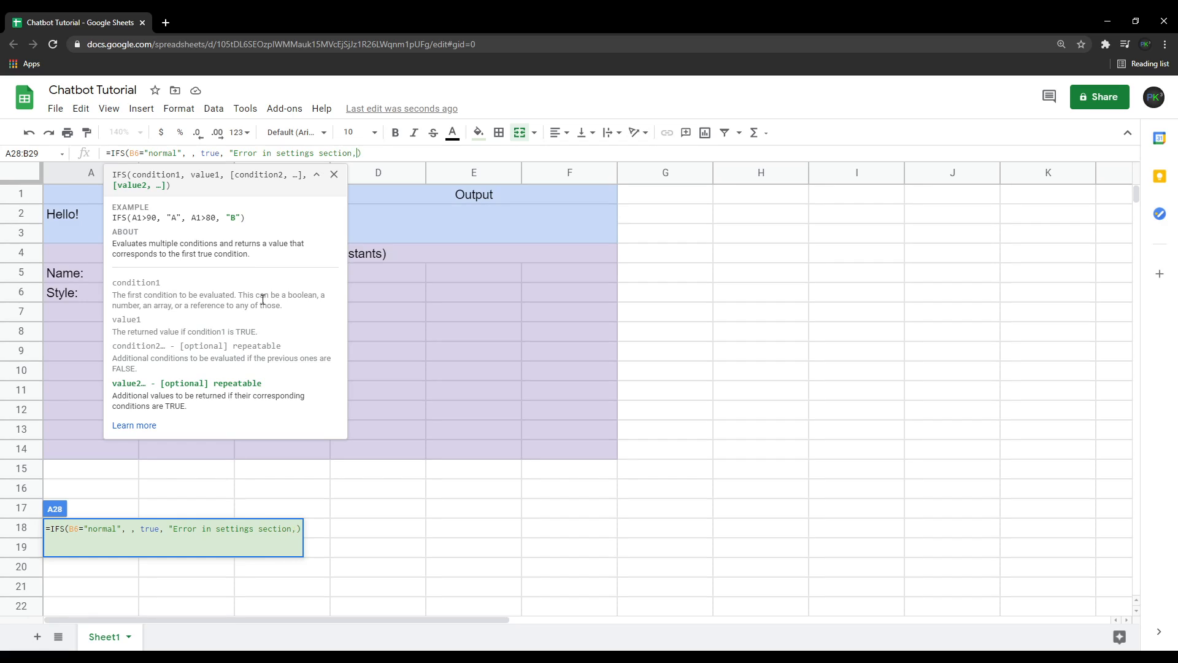
Give the fallback the message "Error in settings section. Style must be (normal)".
key(BackSpace)
text(. Style must be )
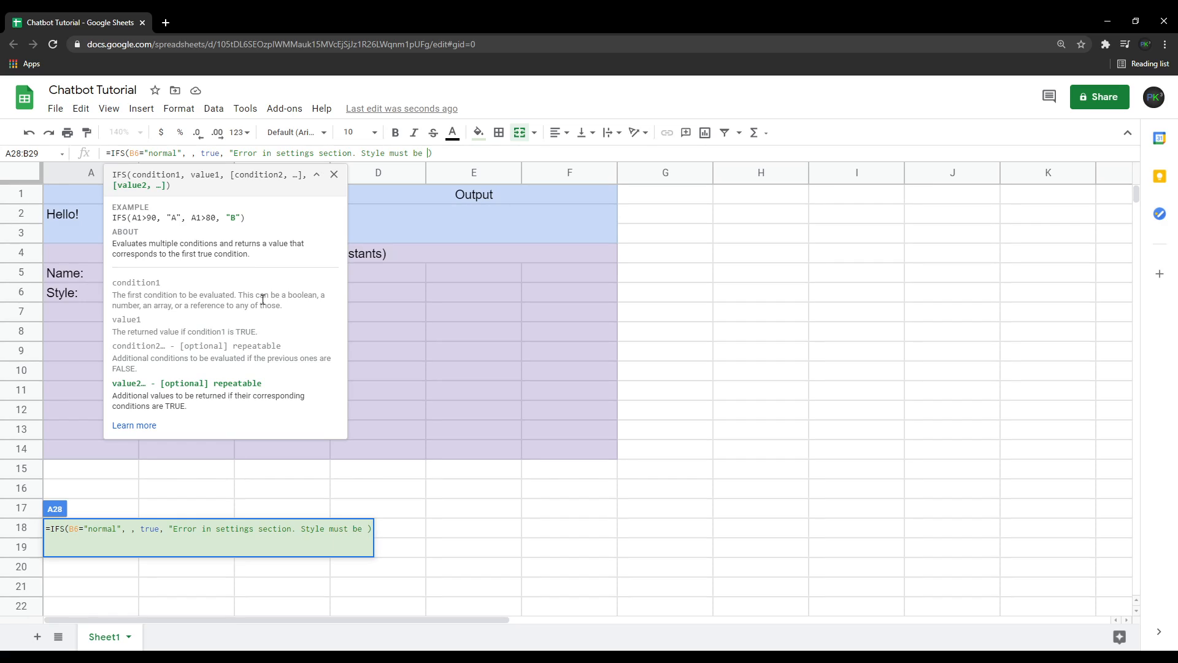
text((normal))
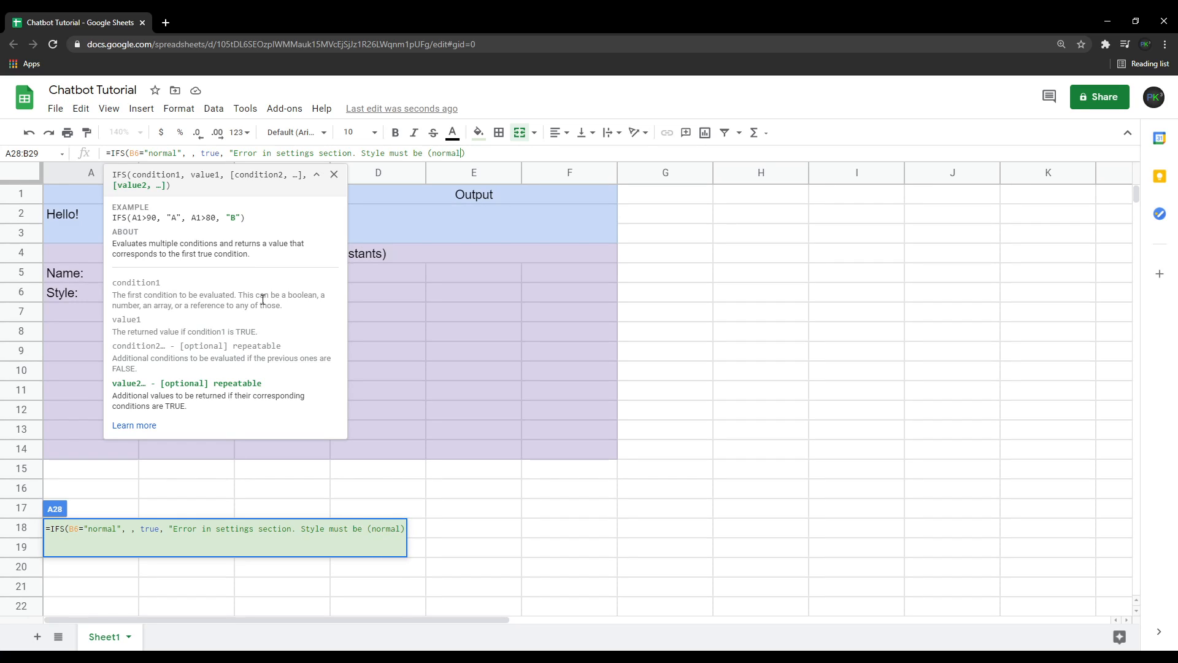
key(BackSpace)
text()")
Insert a nested IFS as the normal-style value, returning "Type something in the input box." when B29 is empty.
click(192, 153)
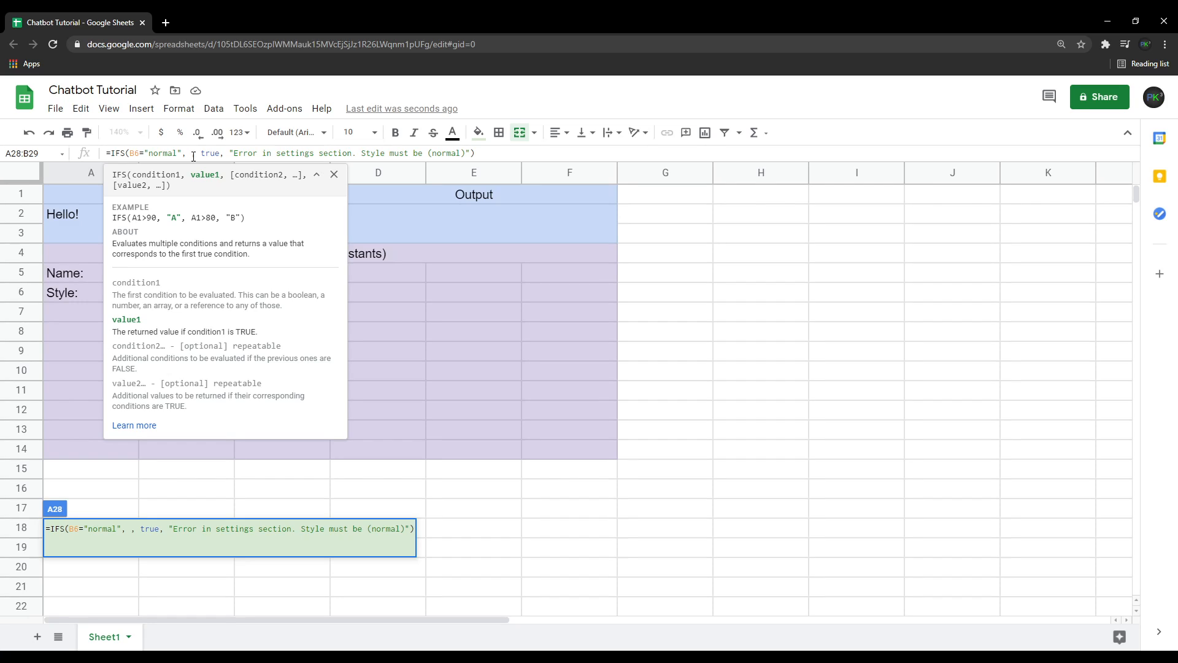
text(IF()
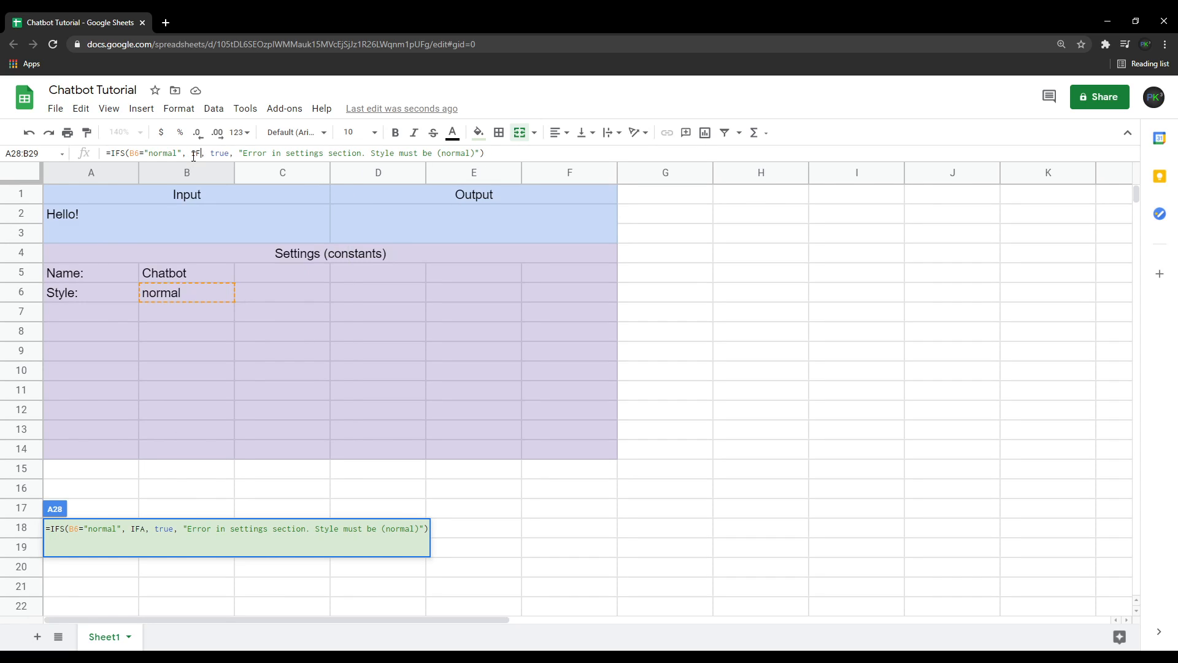
key(BackSpace)
text(S()
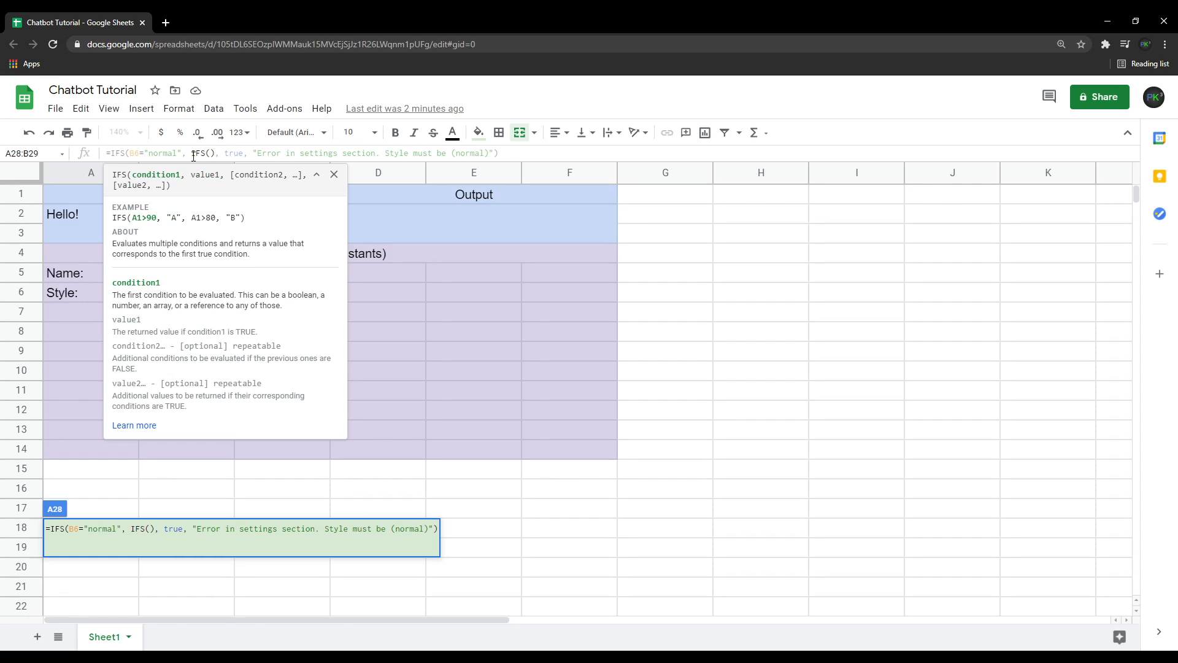
text(B)
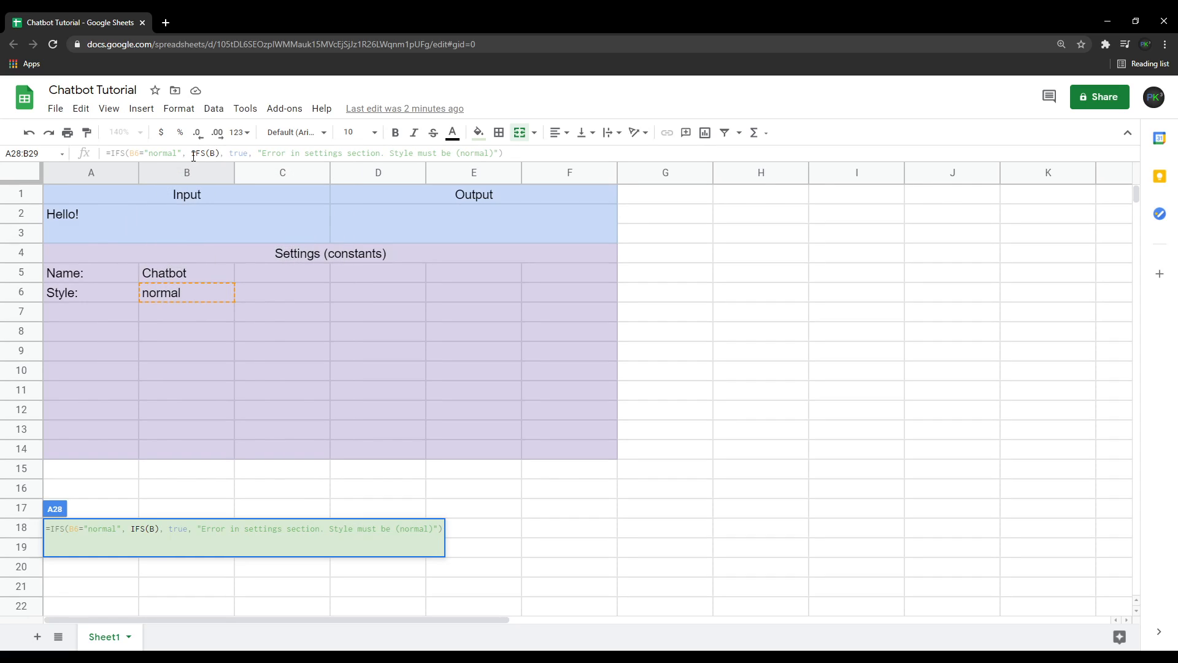
text(29="")
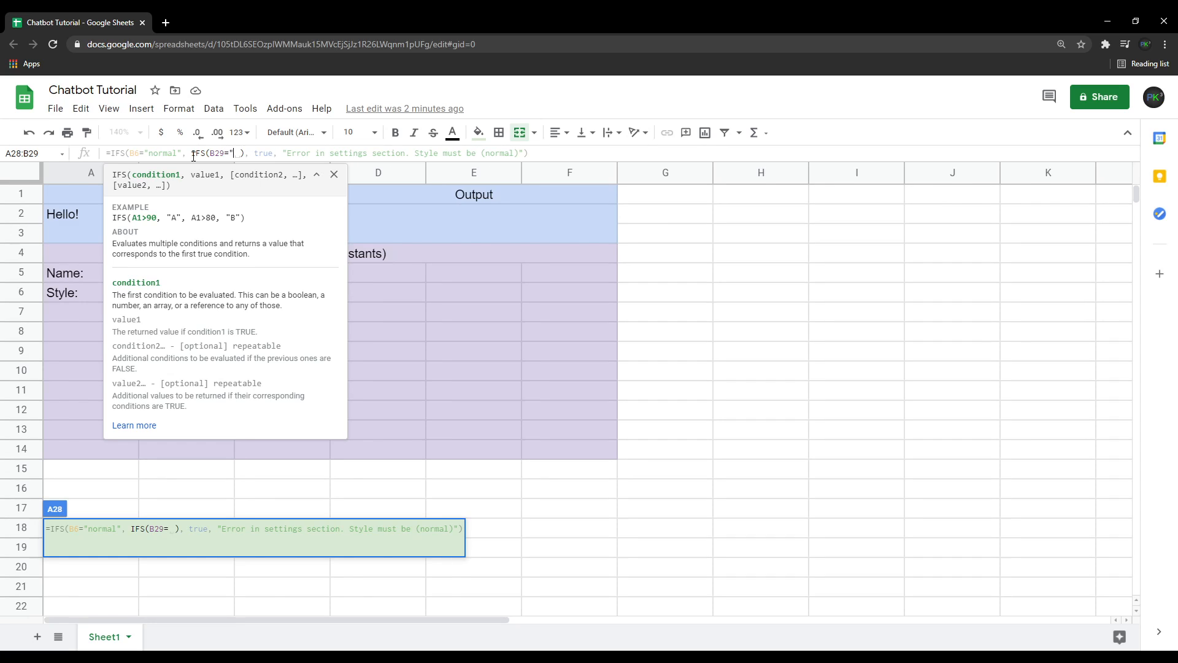
text(, )
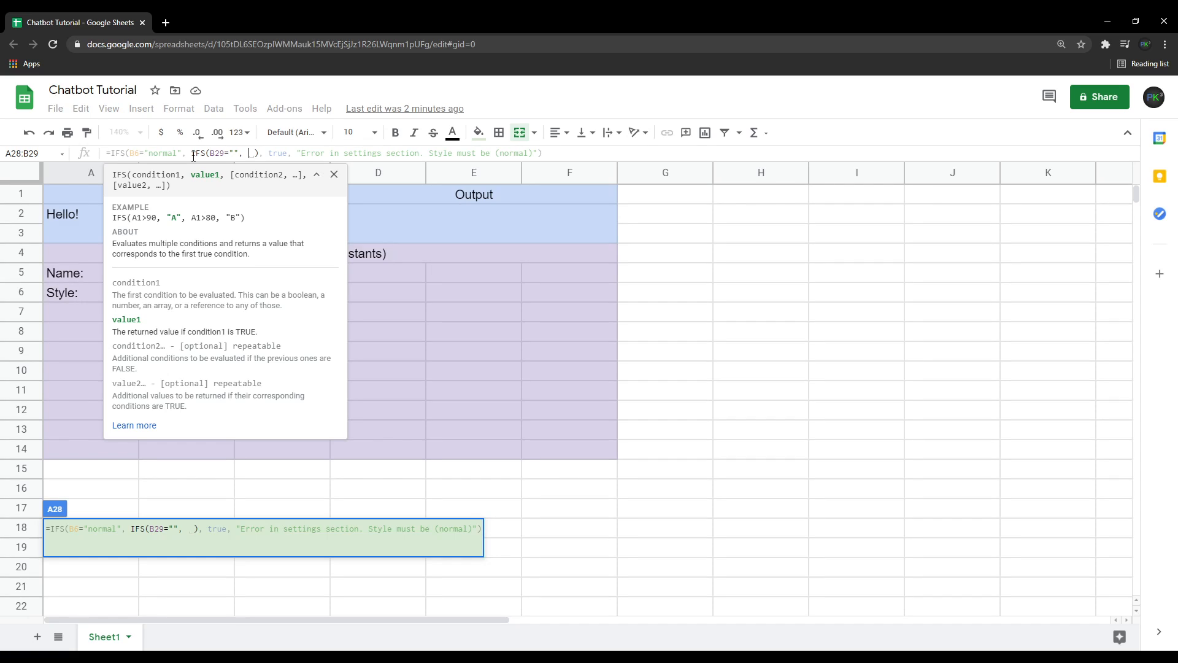
text(")
text(Type something)
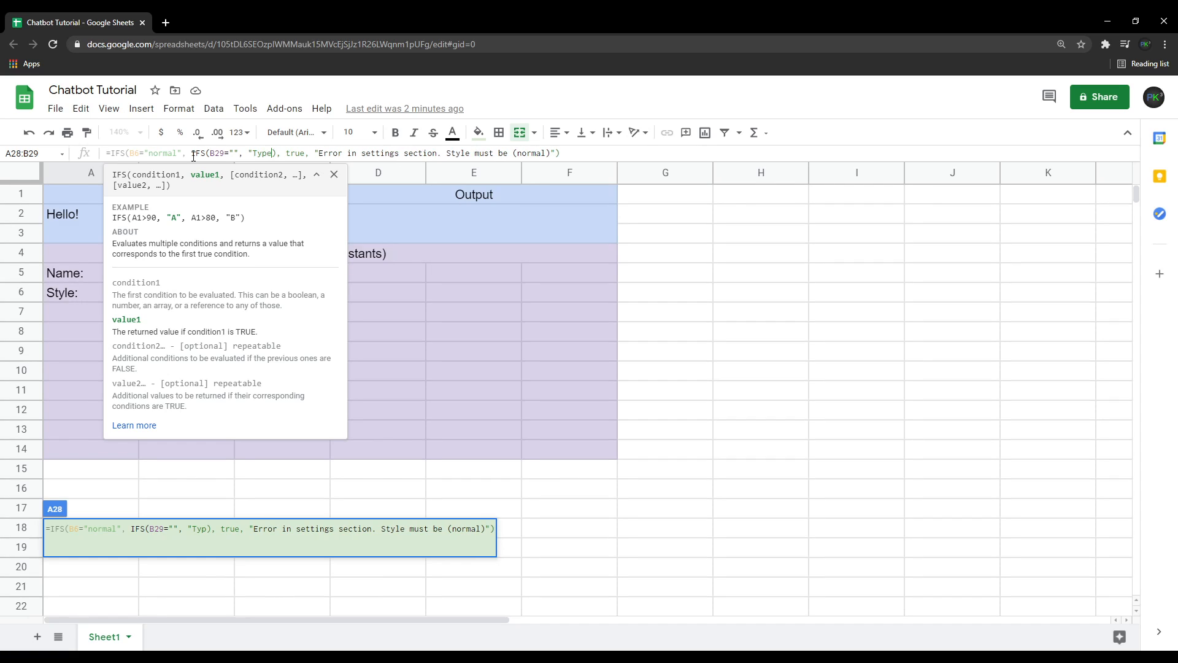
text( in the in)
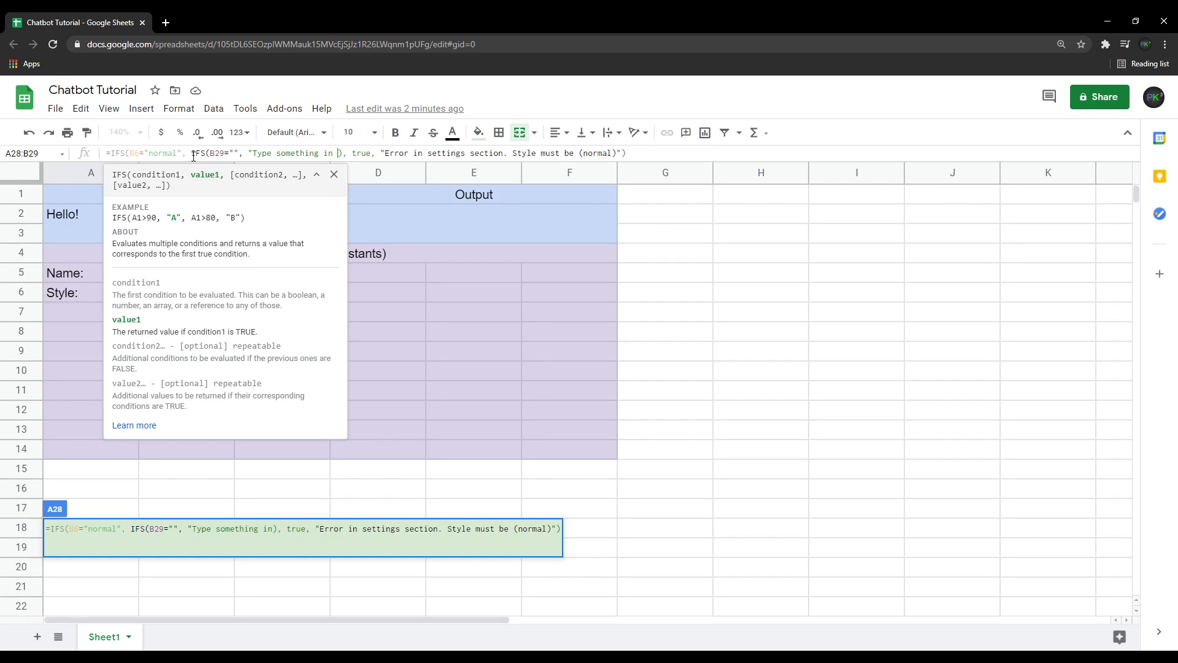
text(put bo)
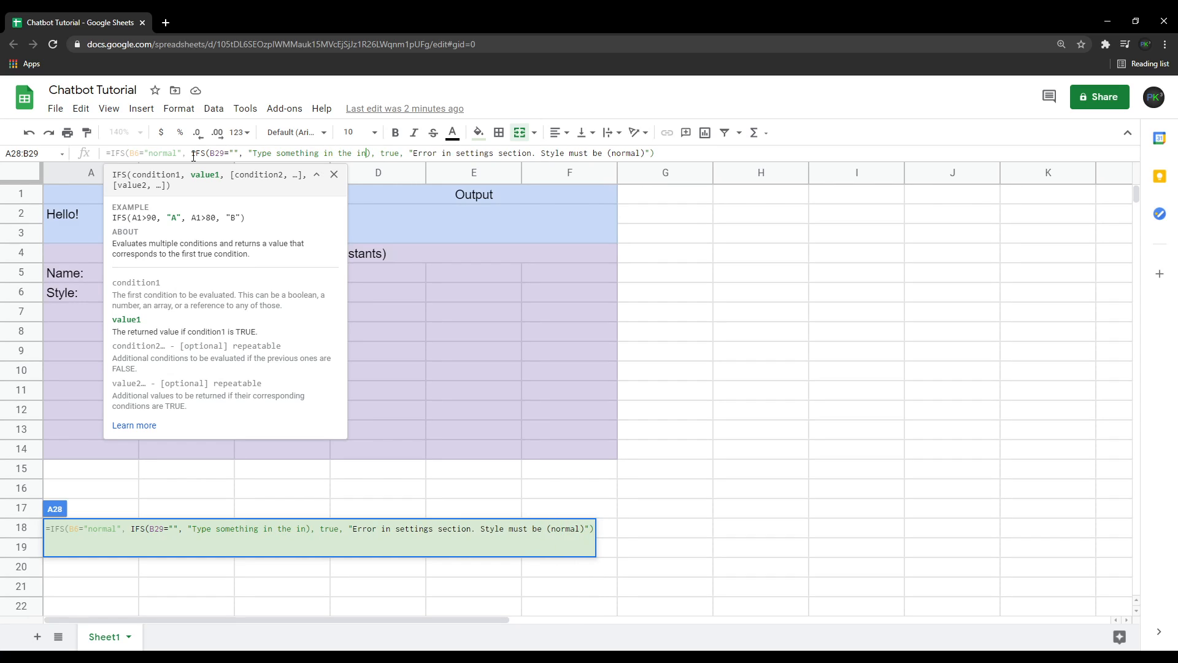
text(x.)
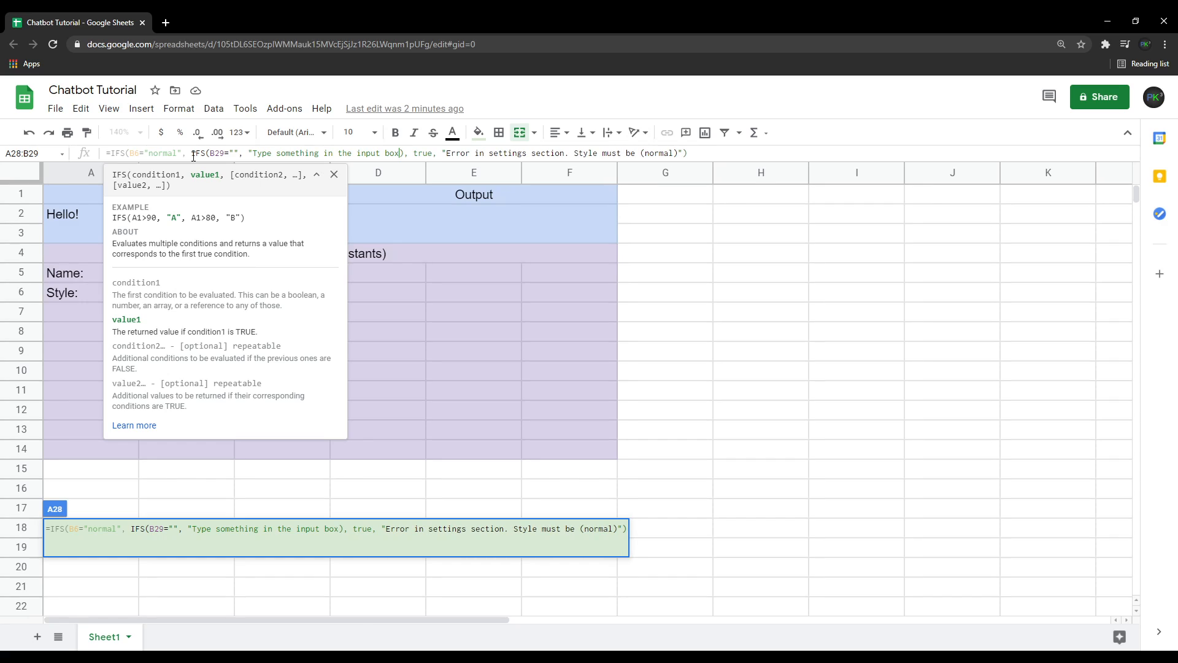
text(", )
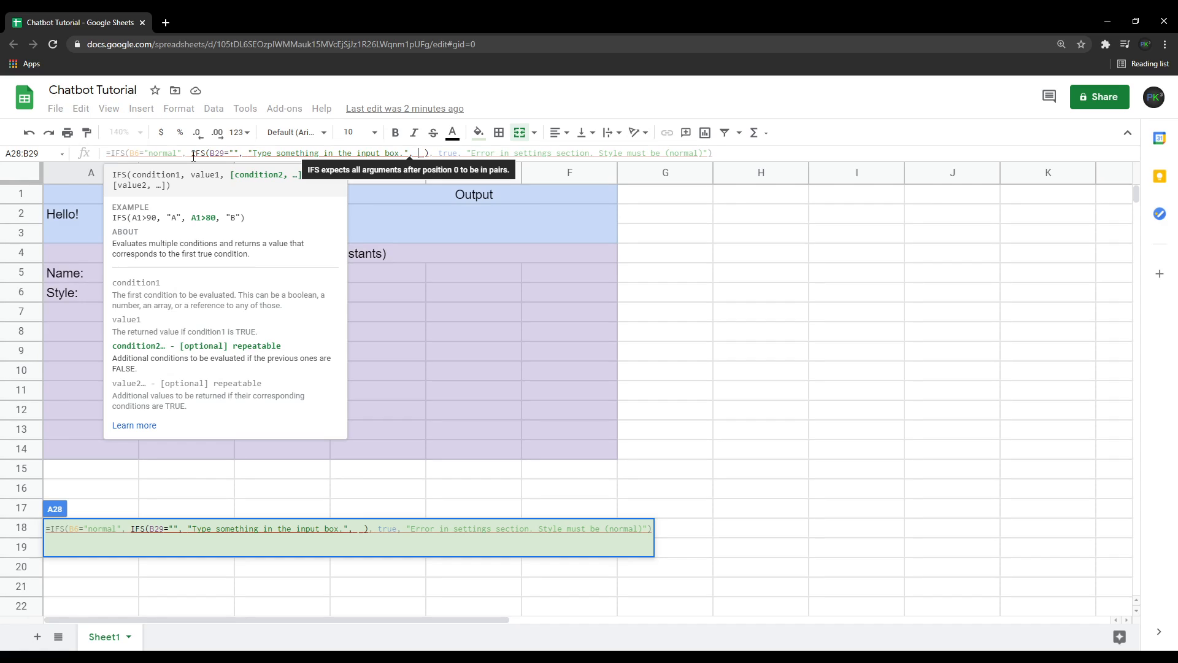
text(0)
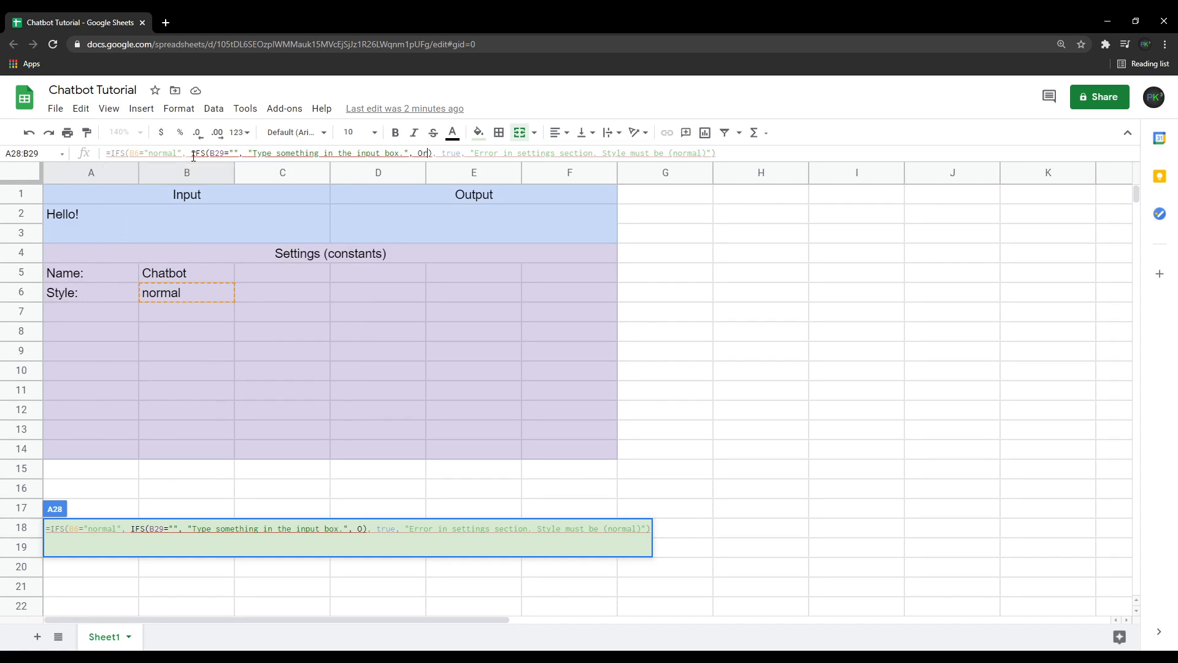
text(R)
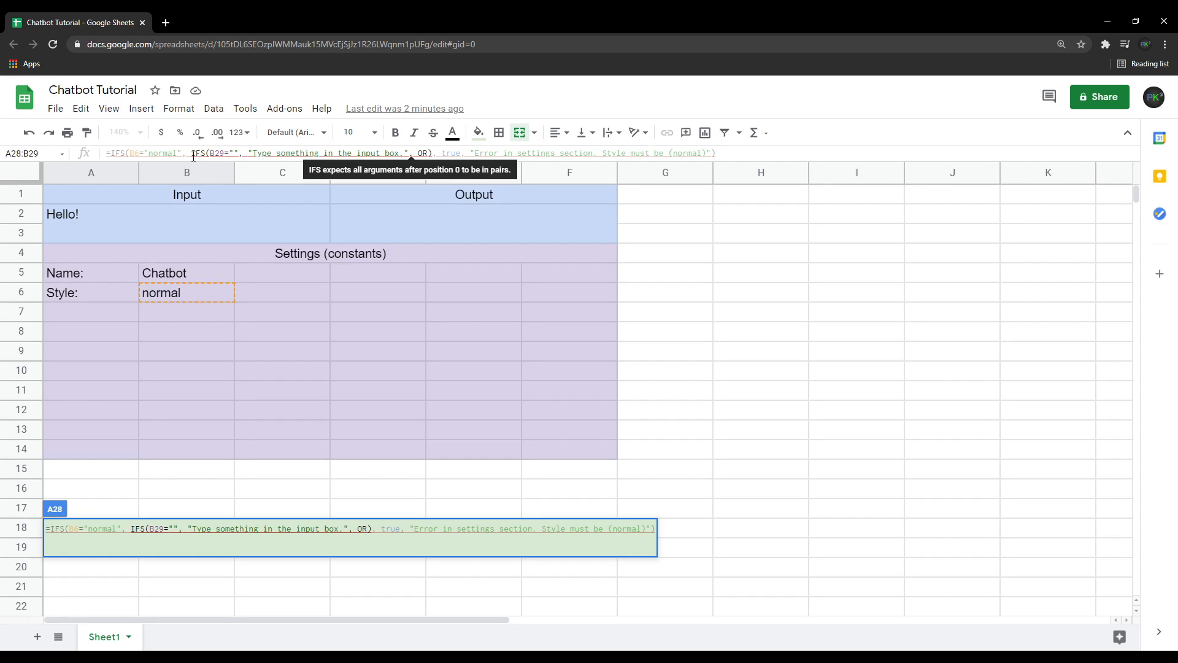
text(()
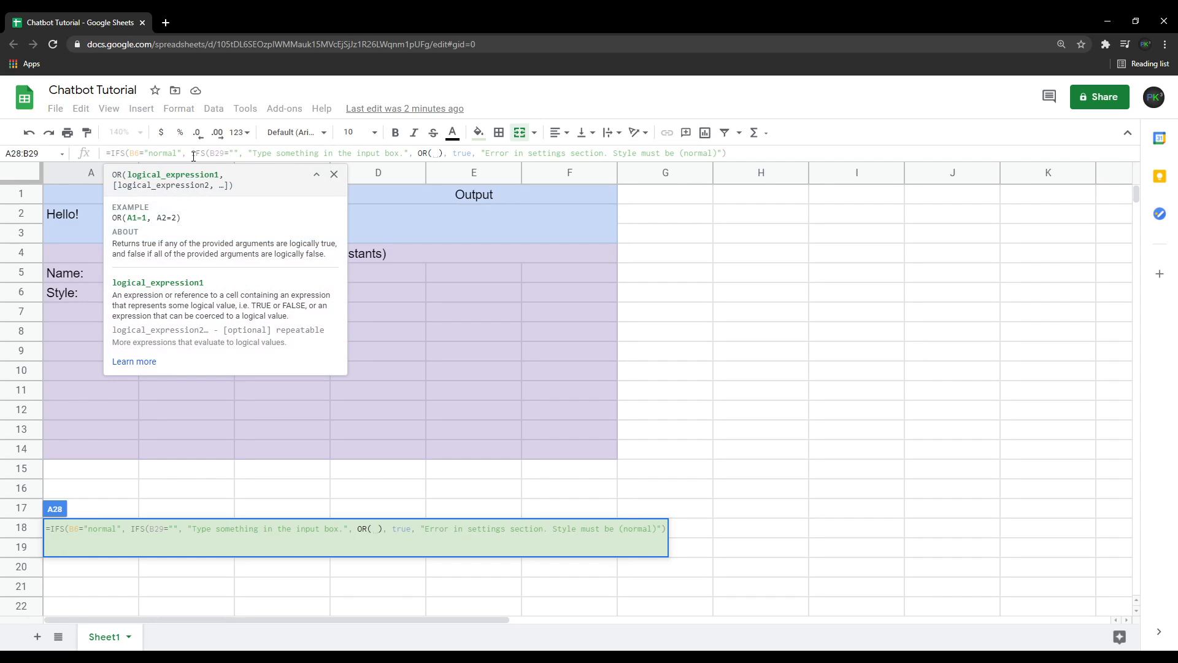
text(B29)
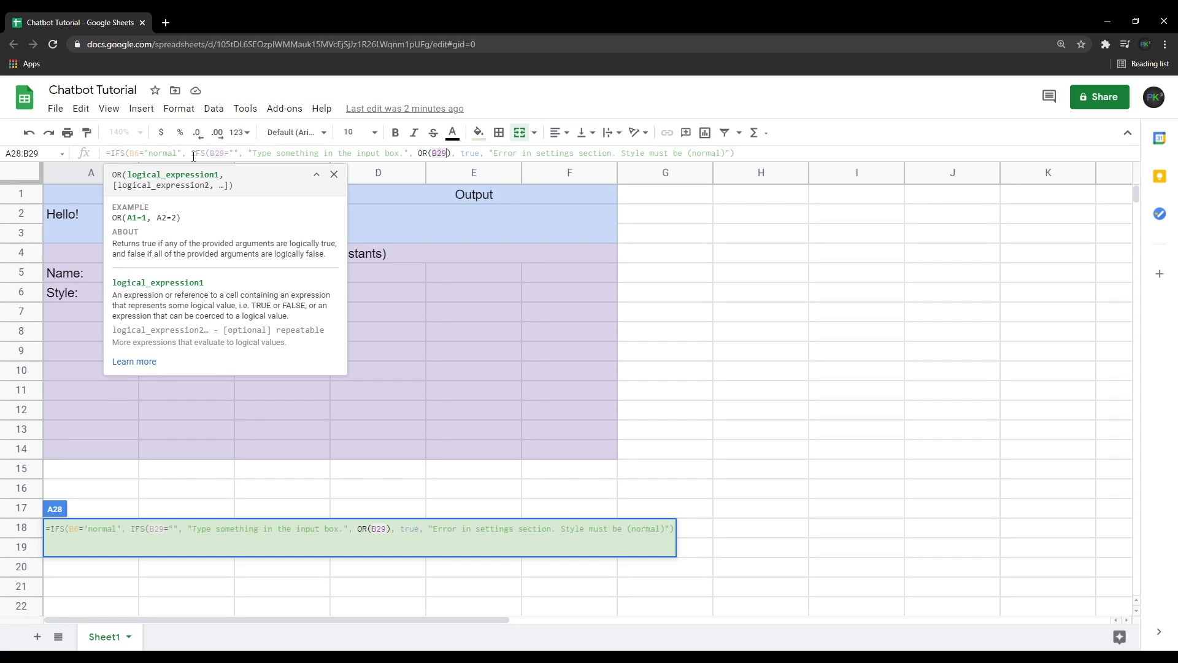
Add an OR condition to the nested IFS and change its cell references from B29 to B24.
scroll(202, 442, down, 5)
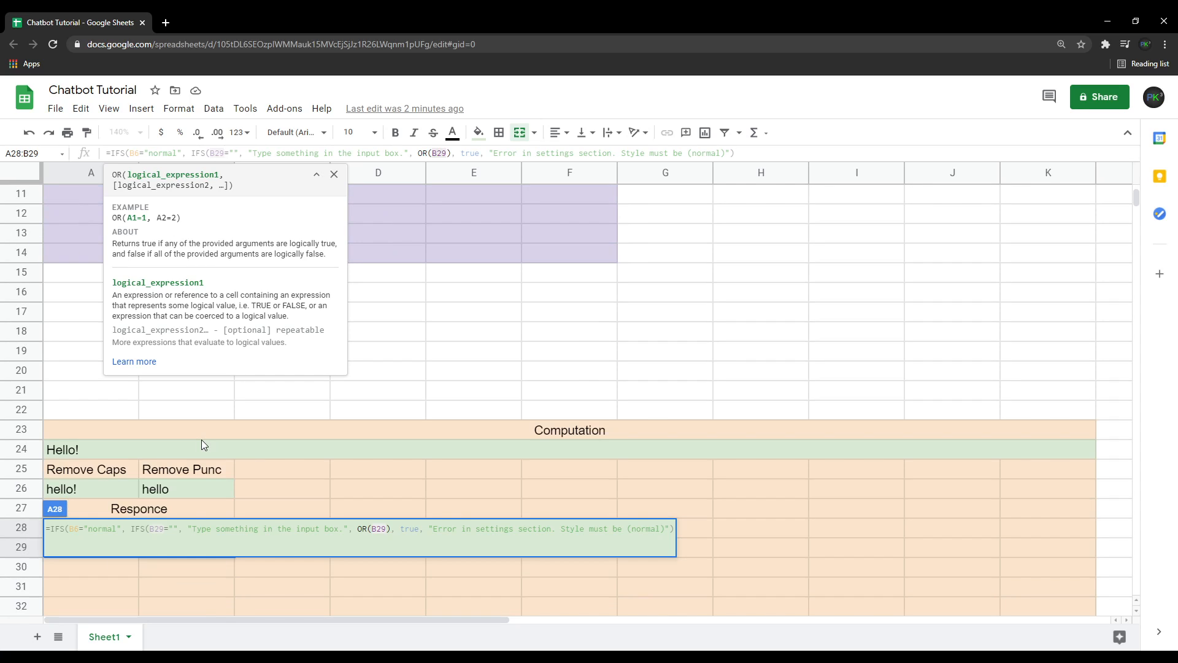
scroll(98, 440, up, 5)
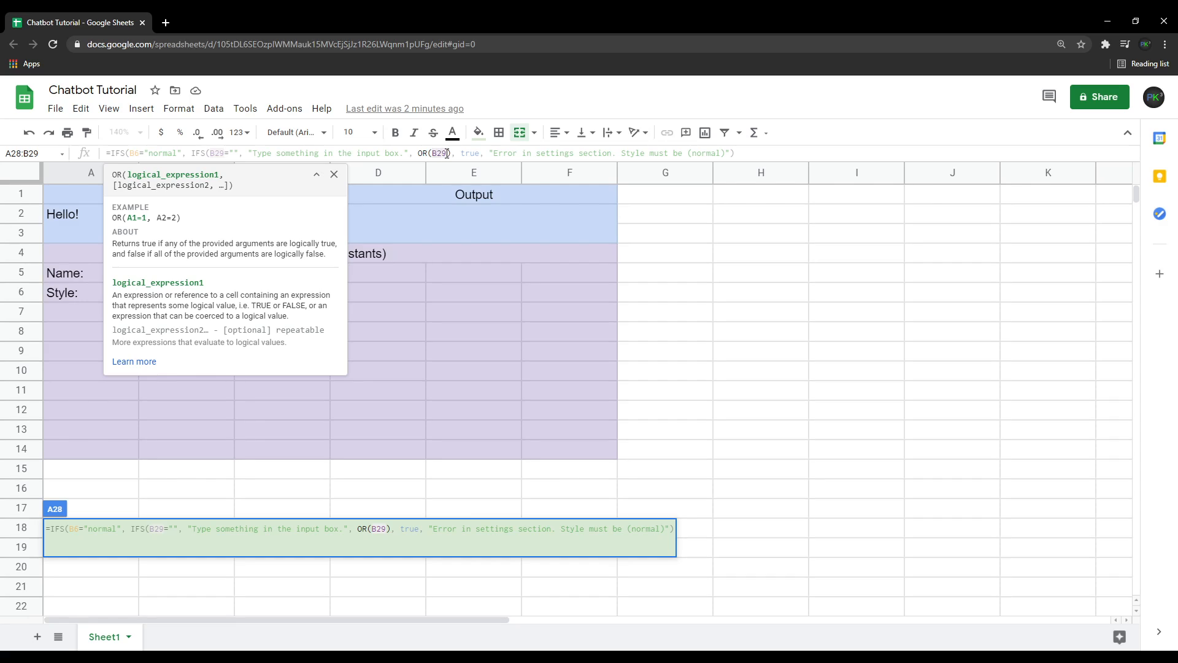
key(BackSpace)
text(4)
click(224, 153)
key(BackSpace)
text(4)
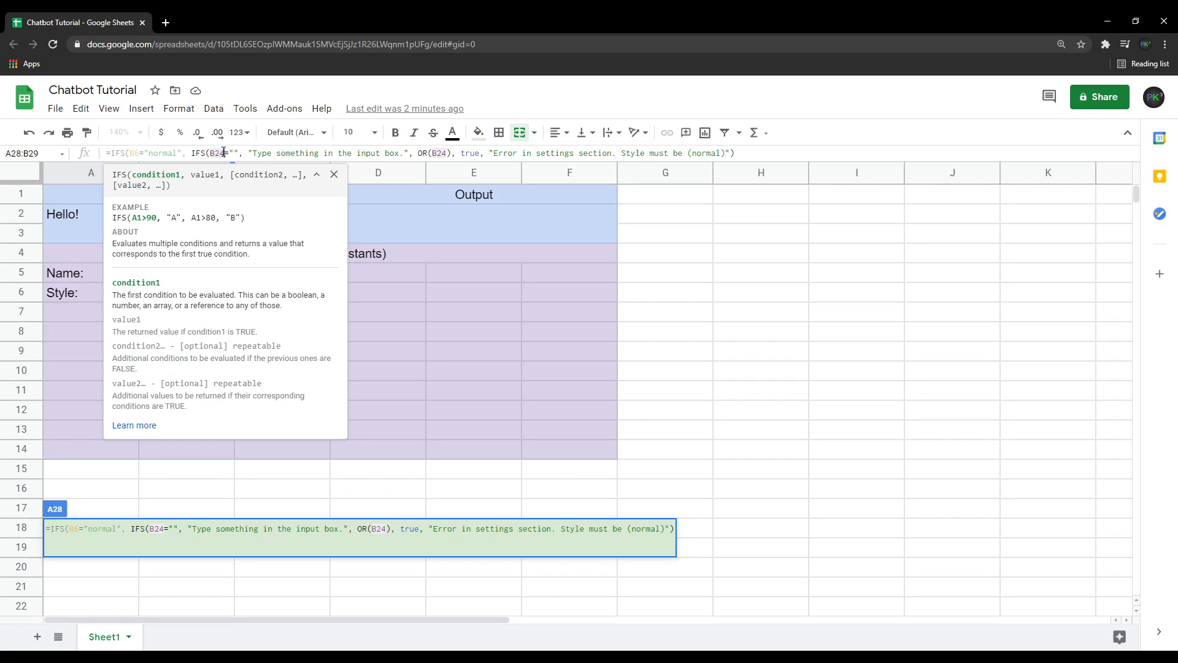
Make the OR condition test whether B24 equals "hi" or B24 equals "hello".
click(446, 153)
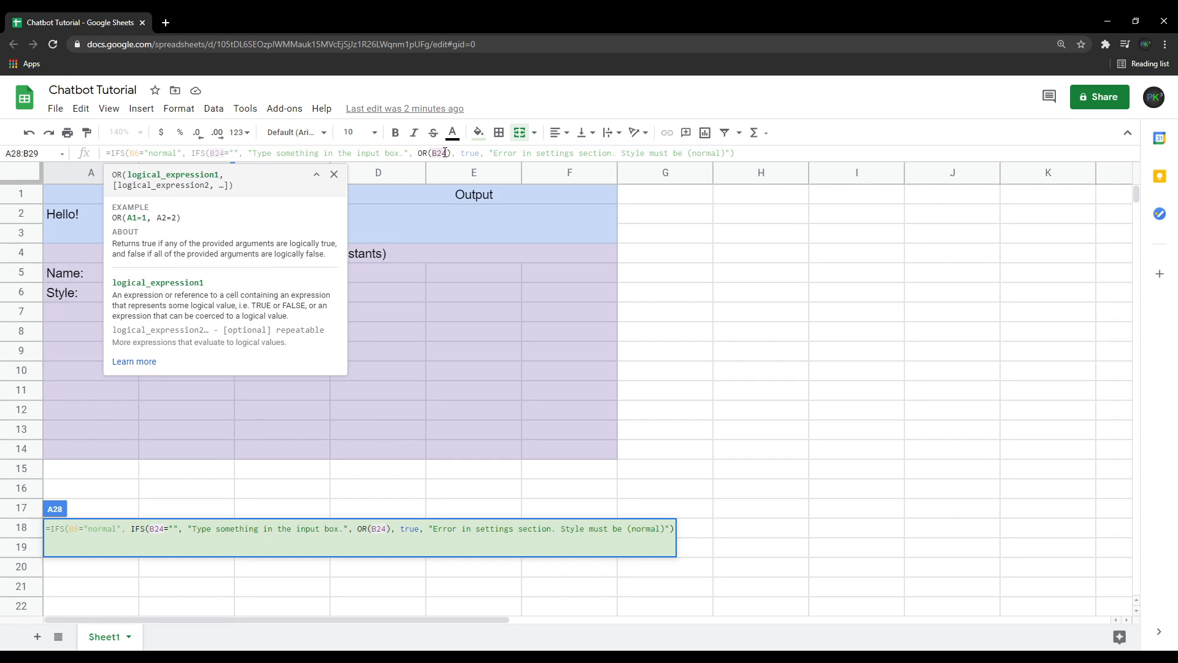
text(="hi)
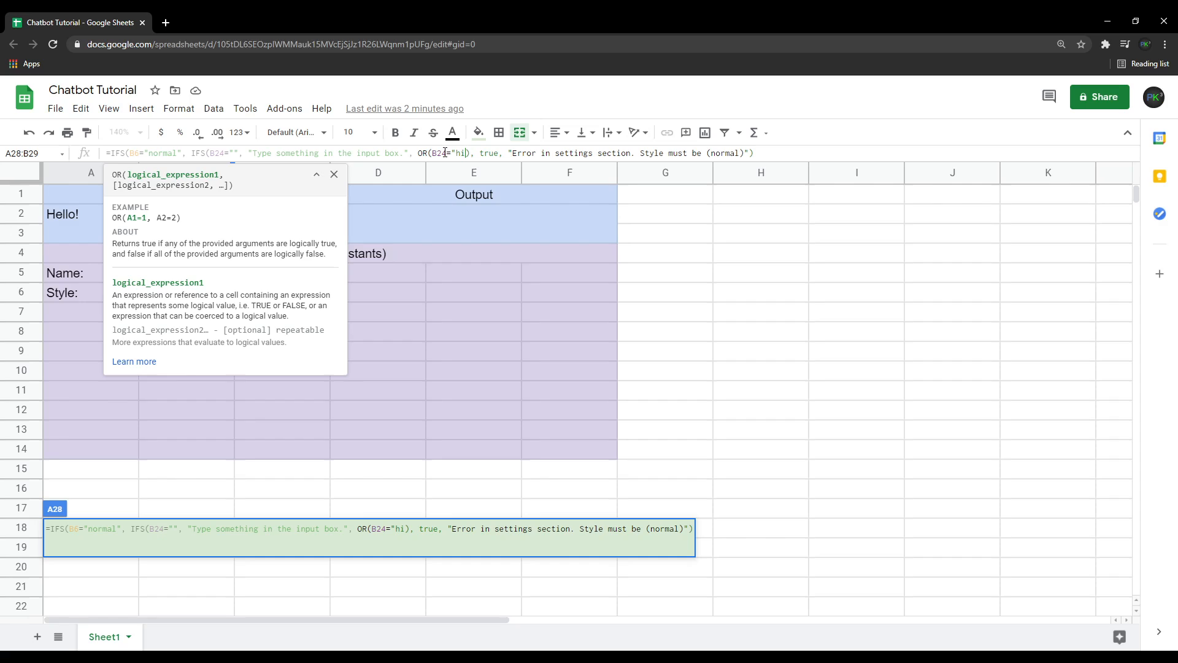
text(", )
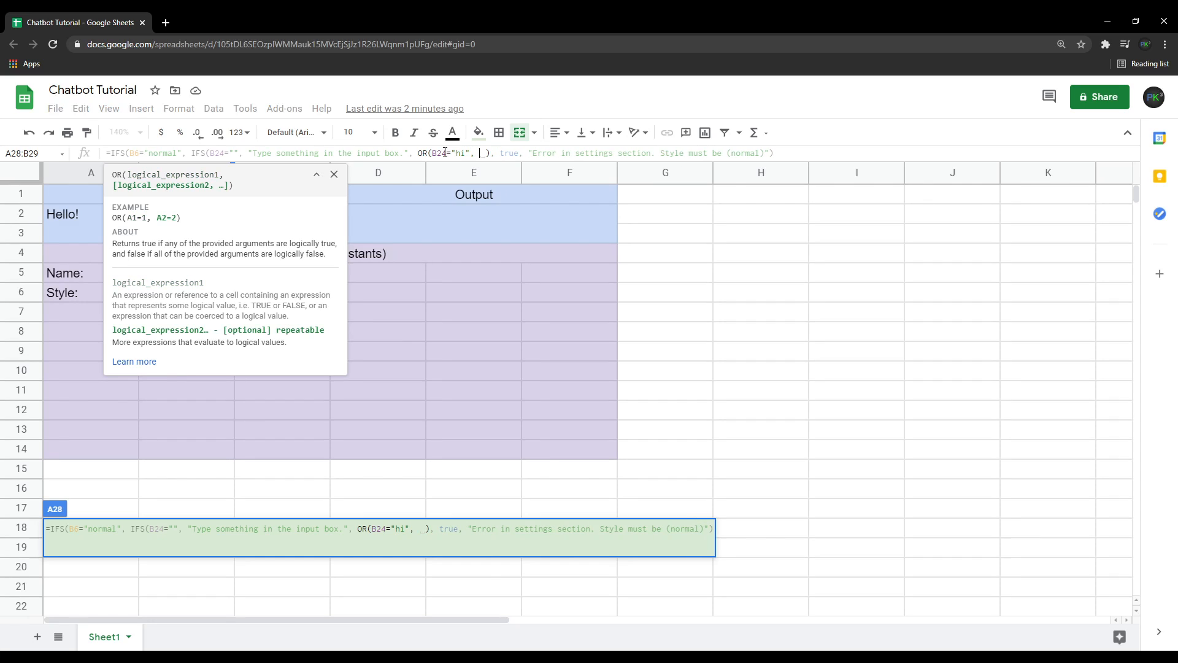
text(B24=)
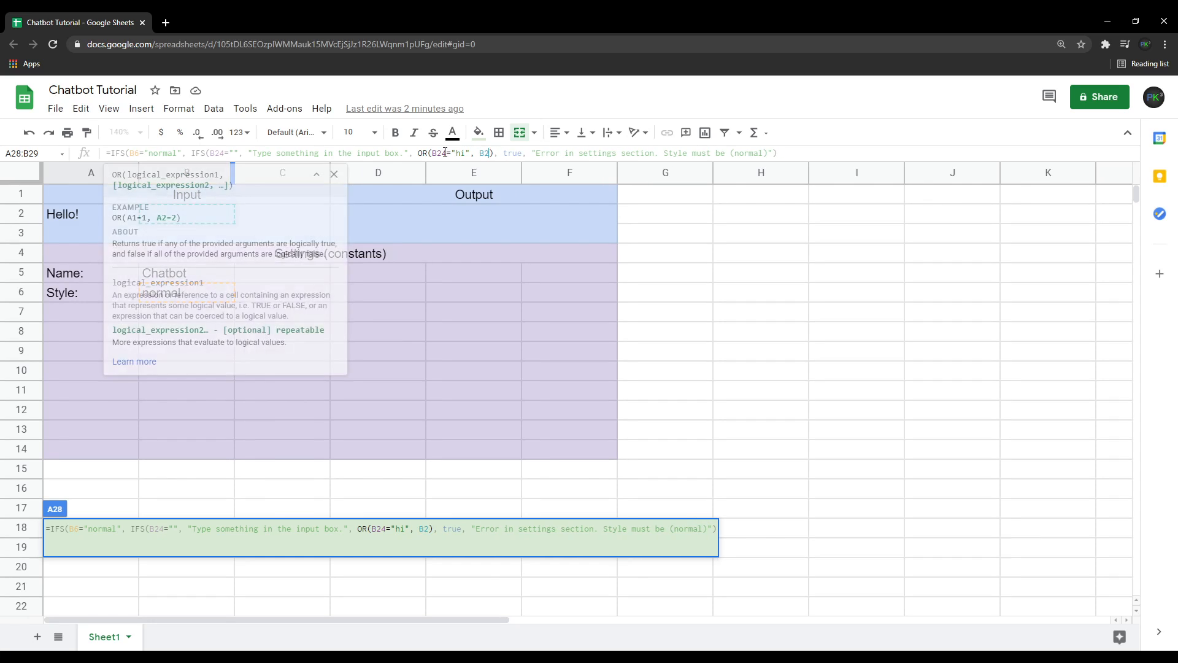
text("hello")
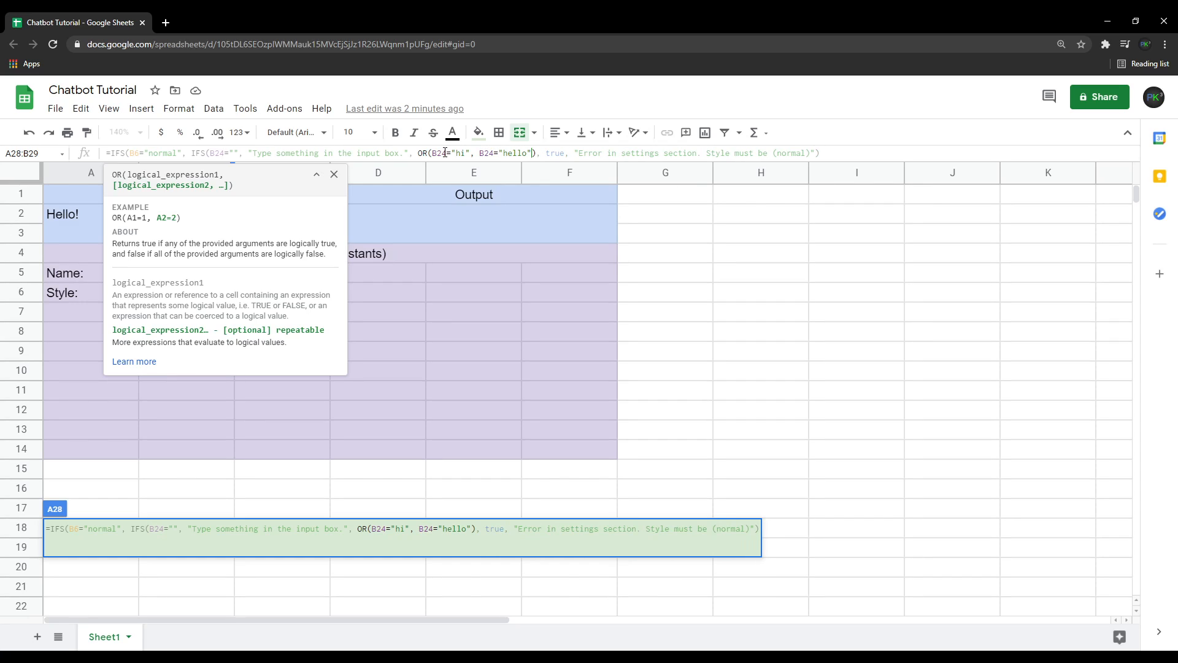
Return "Why hello there!" when the OR condition is true, then commit the formula in the response cell.
click(535, 153)
text(, ")
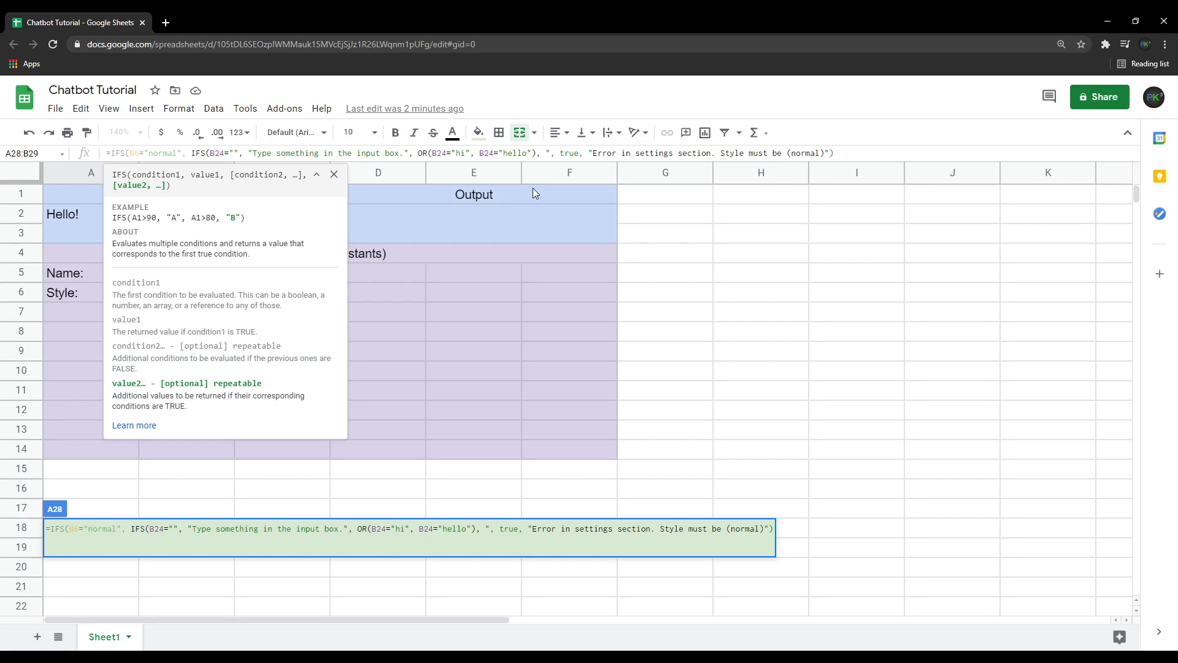
text(Why helo)
key(BackSpace)
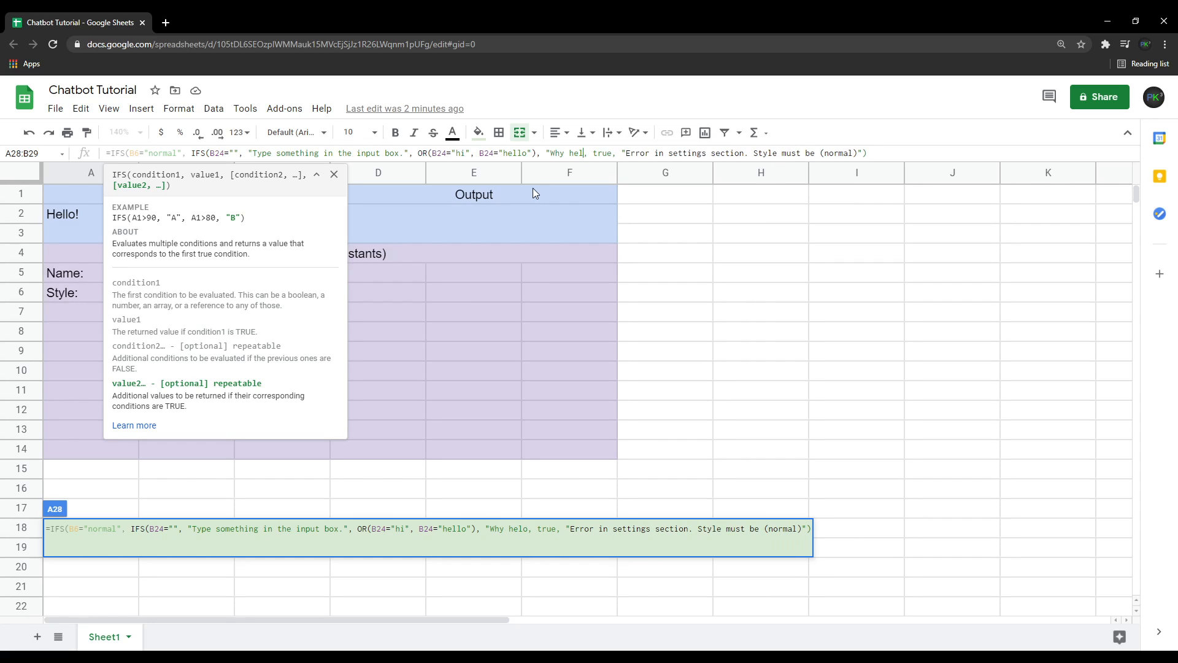
text(lo there)
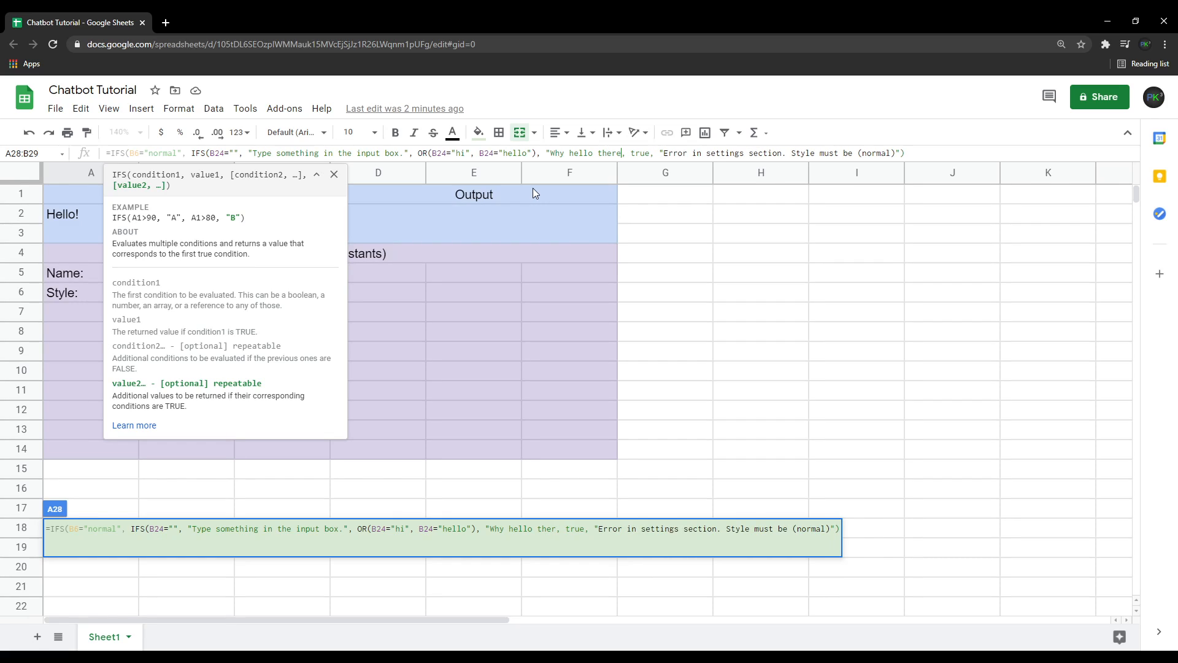
text(!")
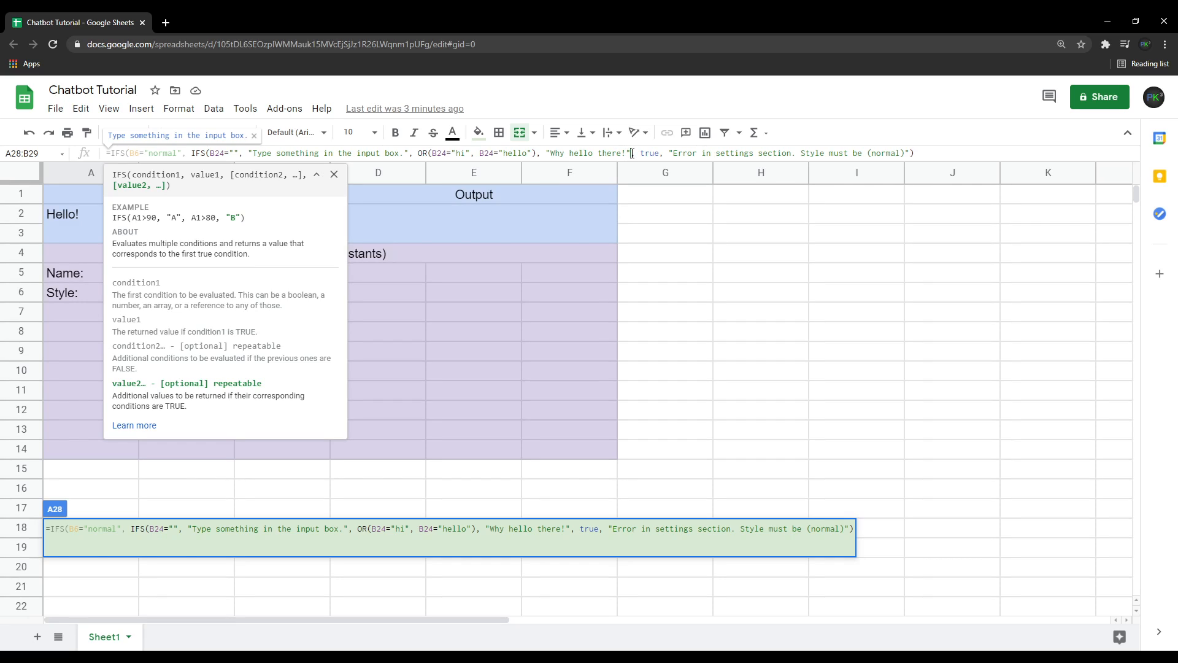
click(572, 293)
scroll(368, 373, down, 5)
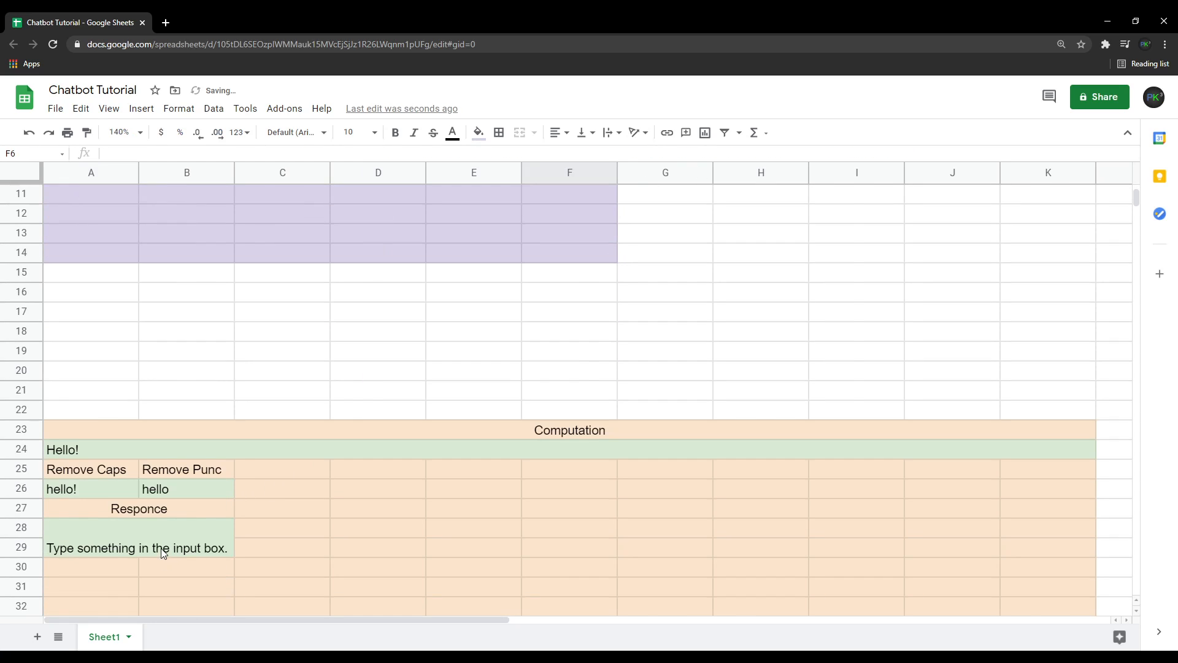
click(124, 540)
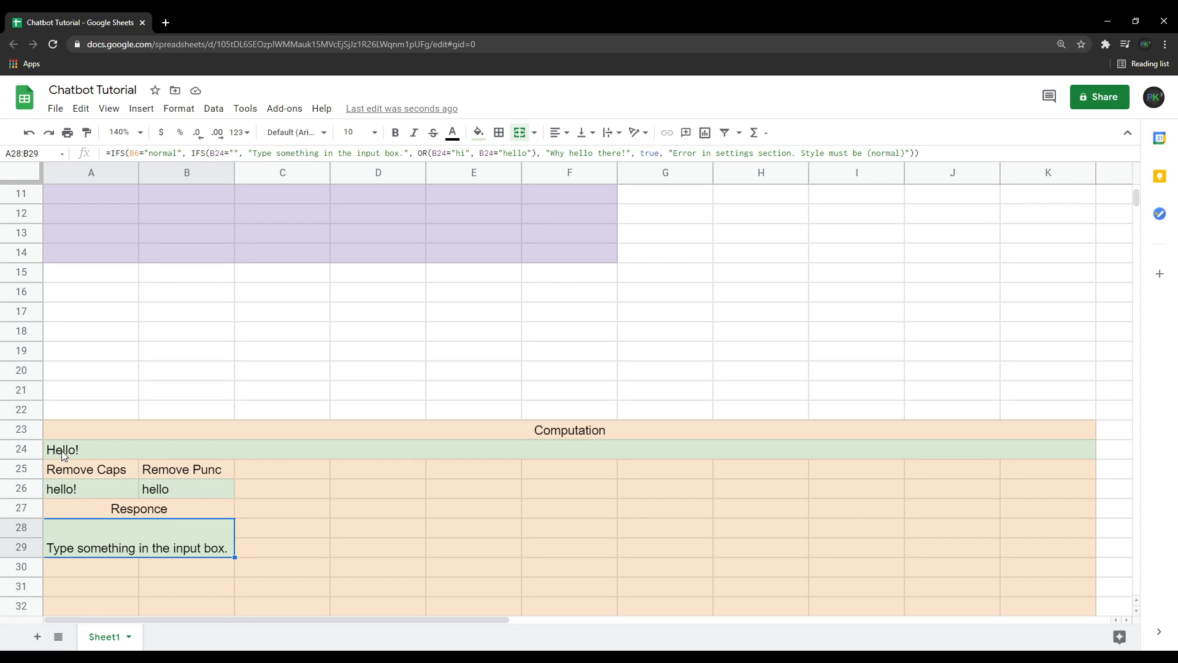
Change the nested IFS cell references from B24 to A24 in all three conditions.
click(218, 153)
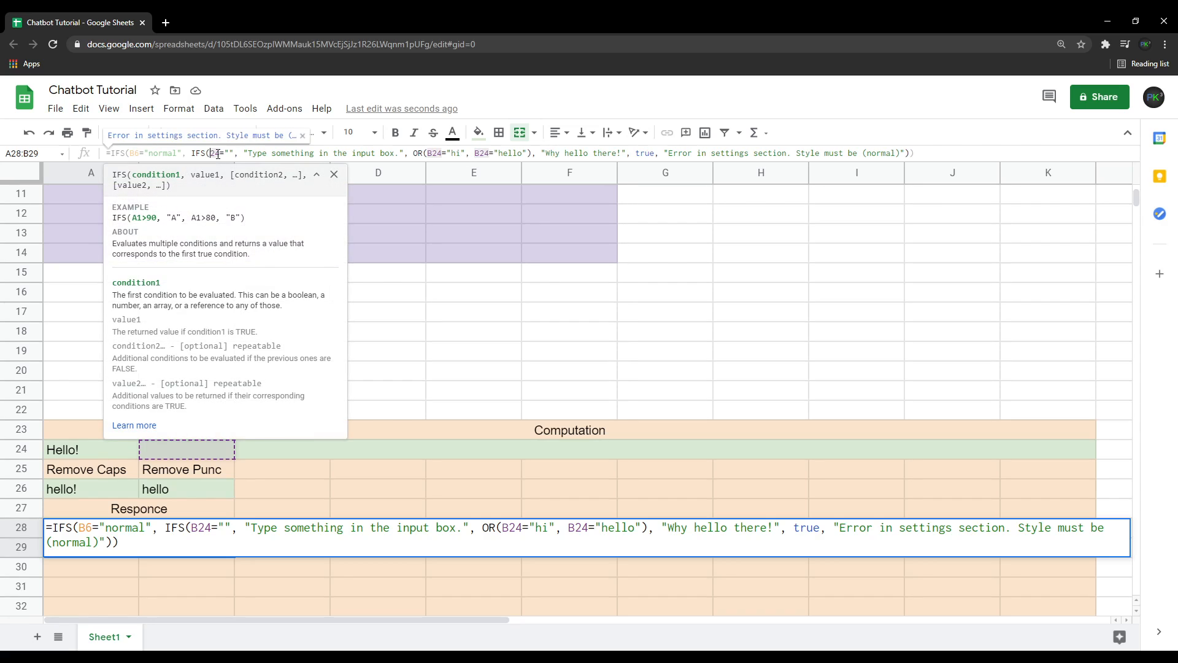
text(A)
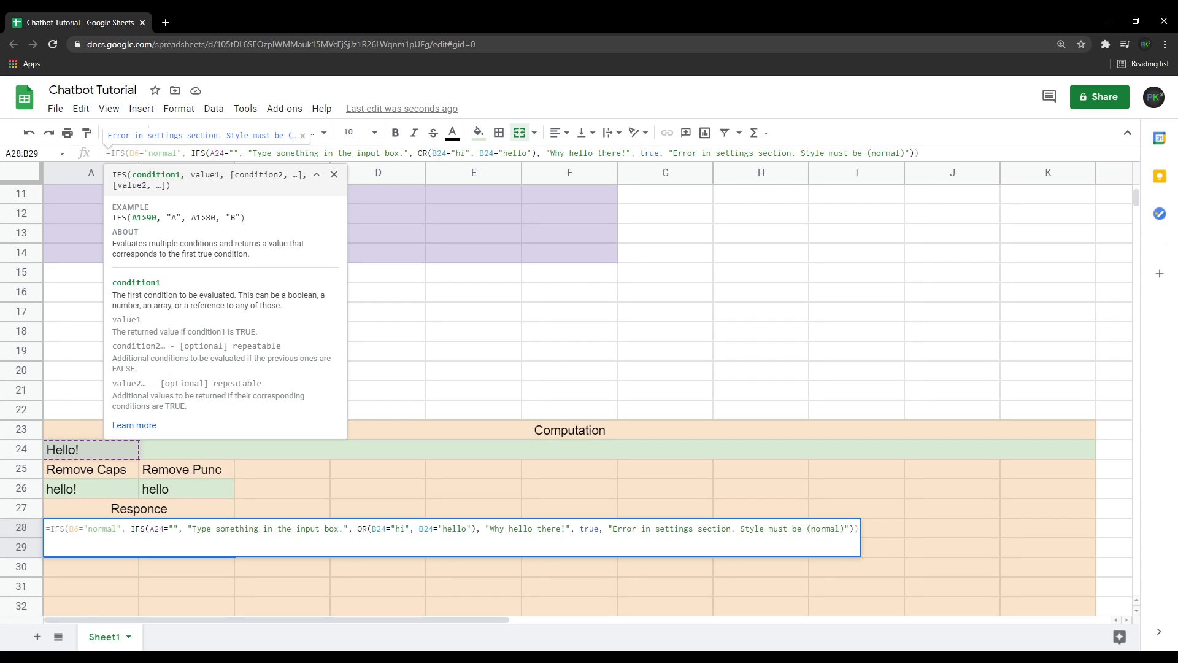
click(438, 153)
key(BackSpace)
text(A)
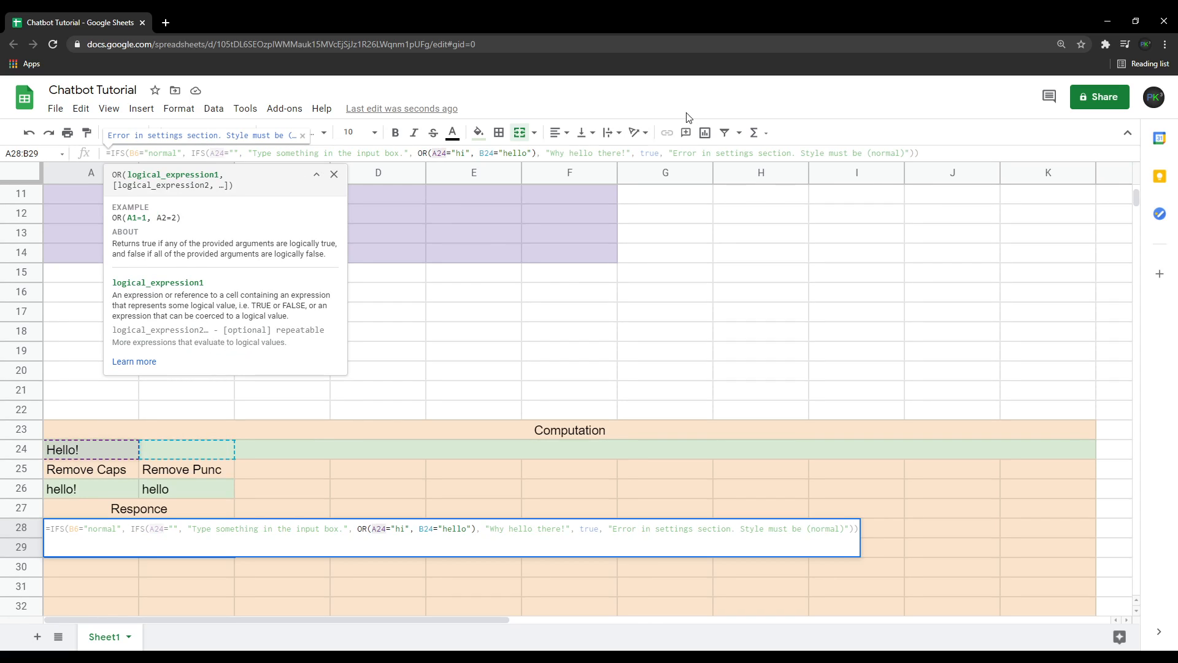
click(484, 153)
key(BackSpace)
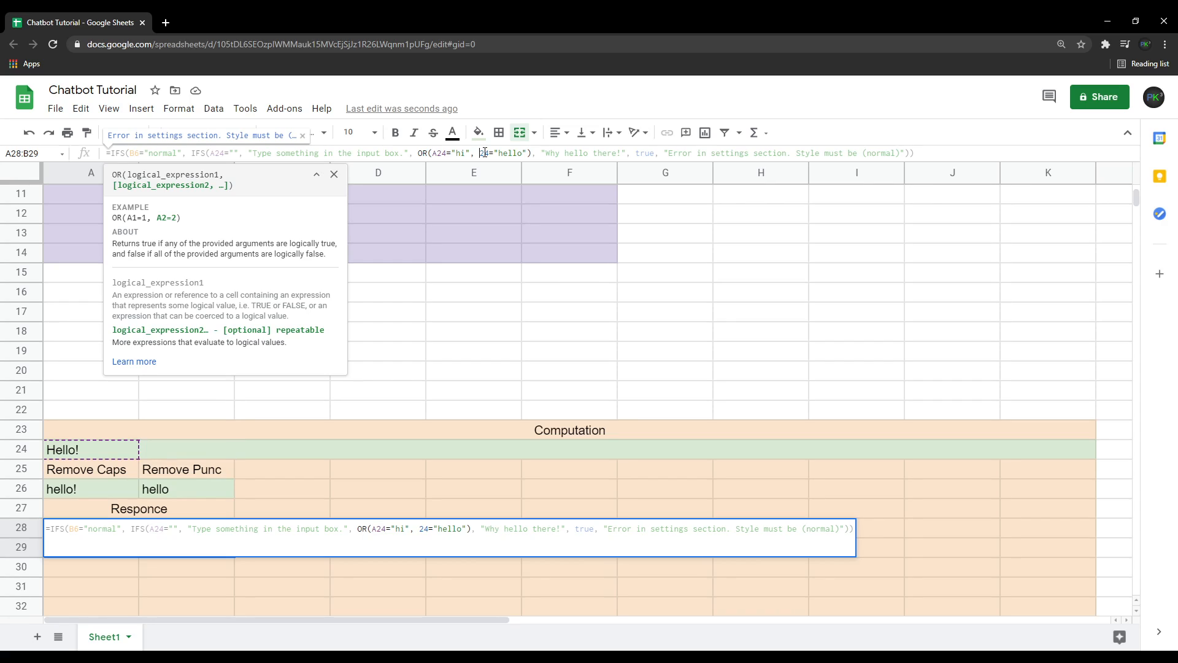
text(A)
click(222, 519)
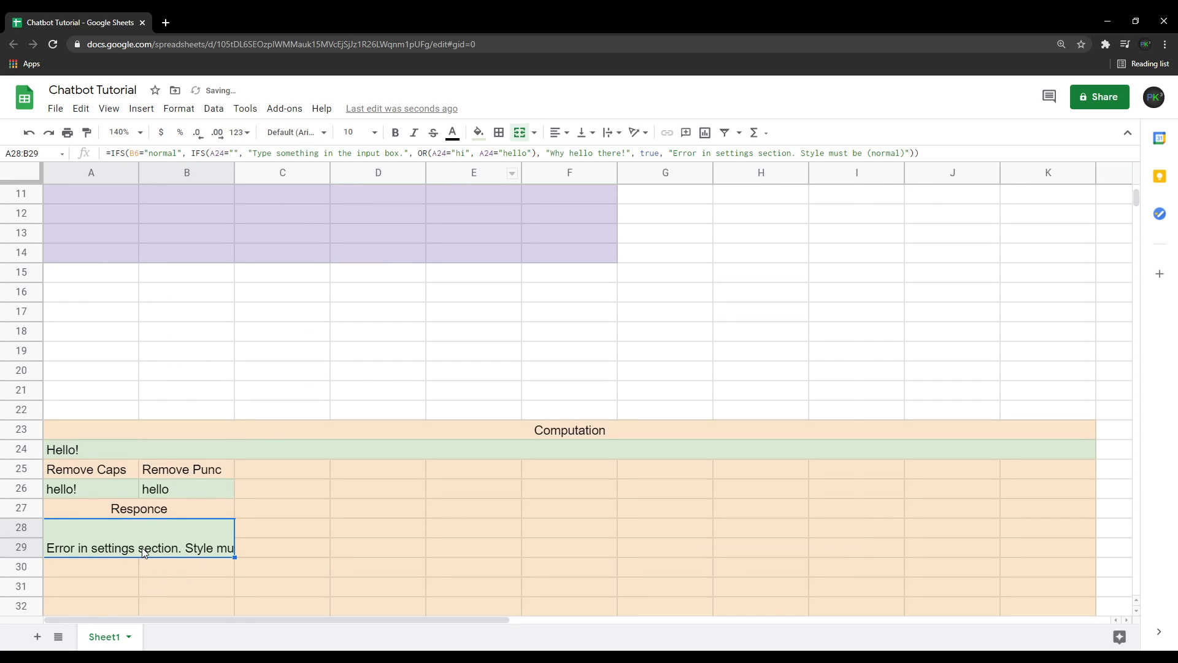
Review the Style setting and the response cell's output.
scroll(154, 552, up, 5)
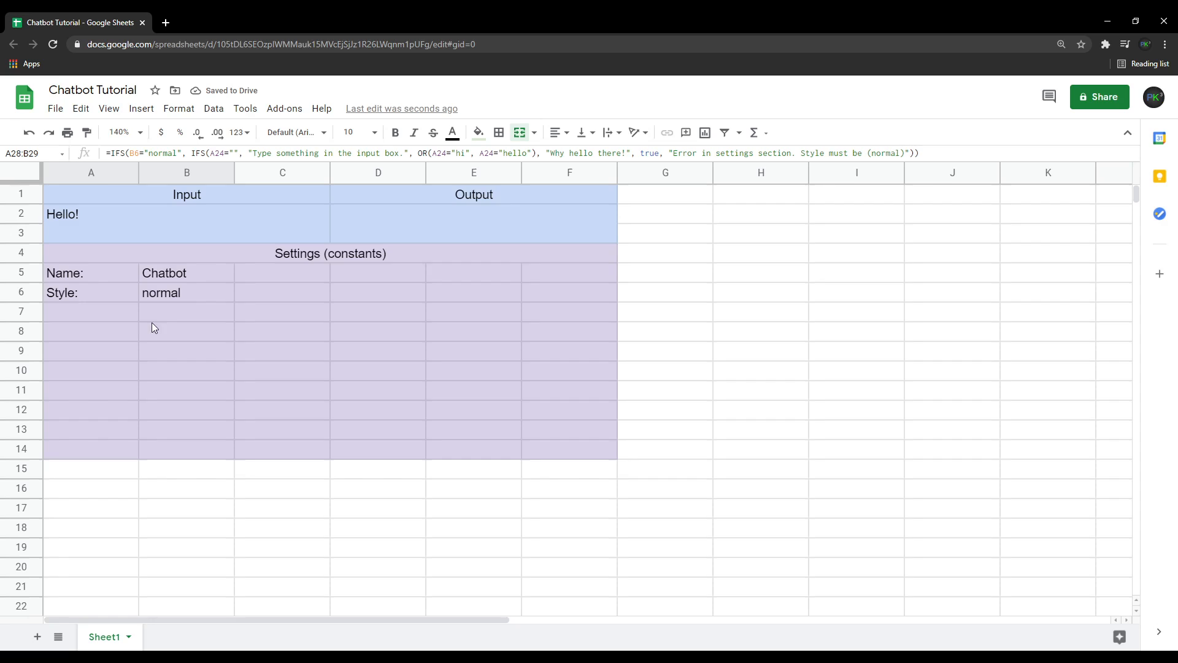
click(167, 296)
scroll(167, 403, down, 3)
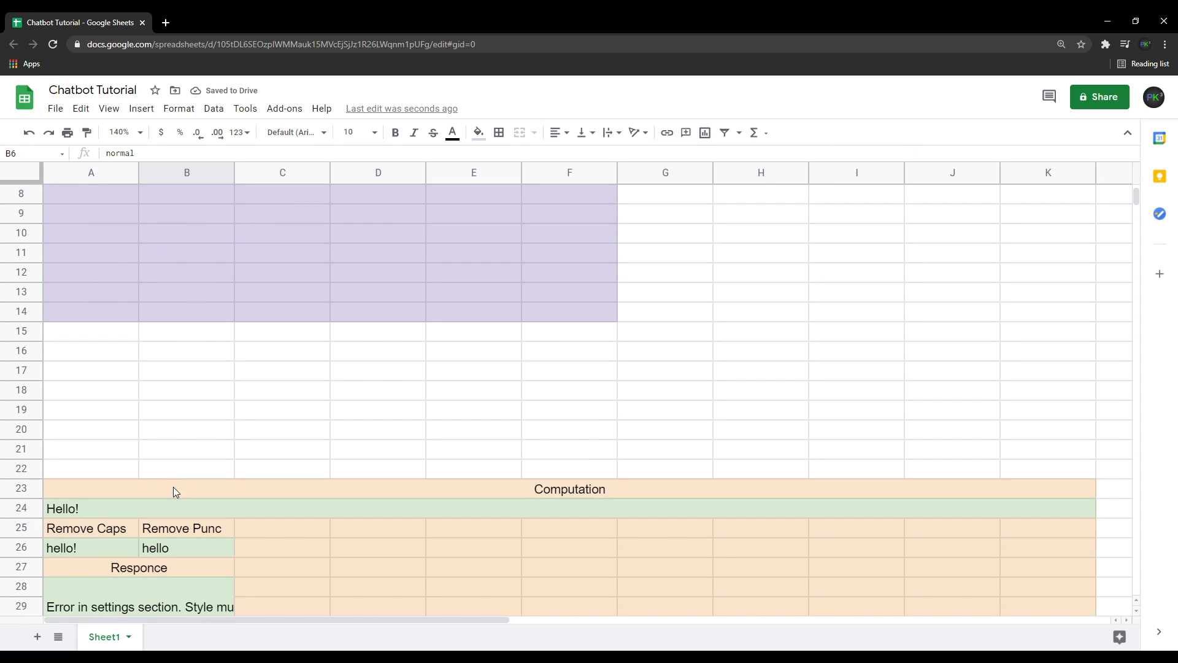
click(161, 599)
scroll(132, 350, up, 3)
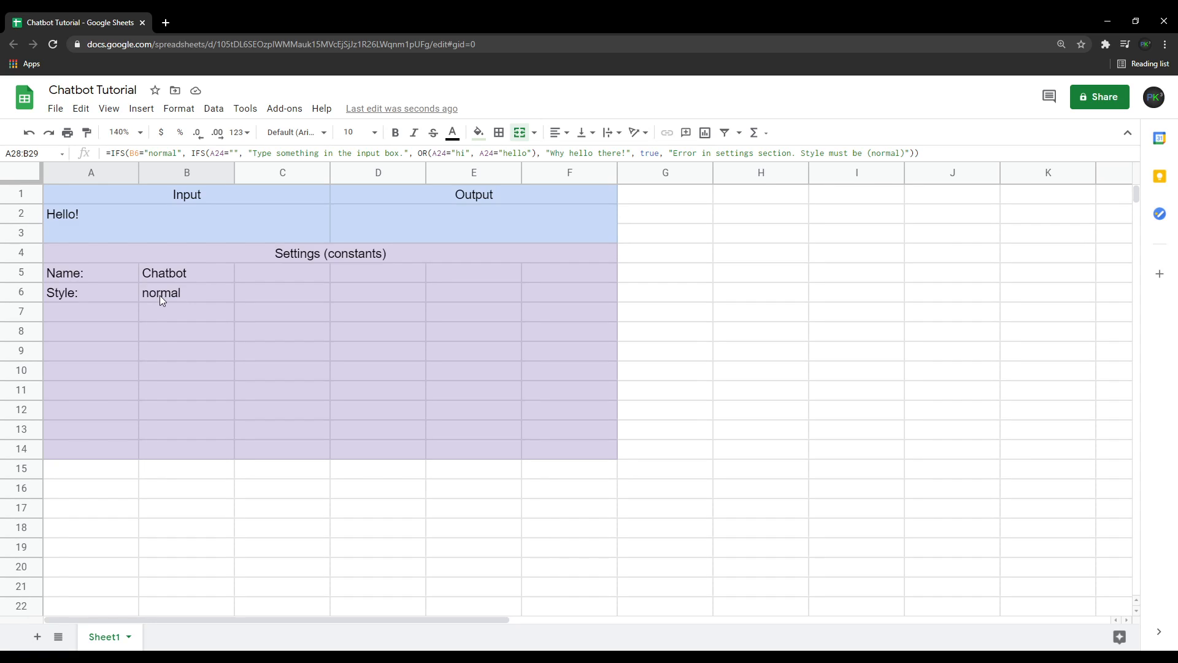
scroll(160, 297, down, 4)
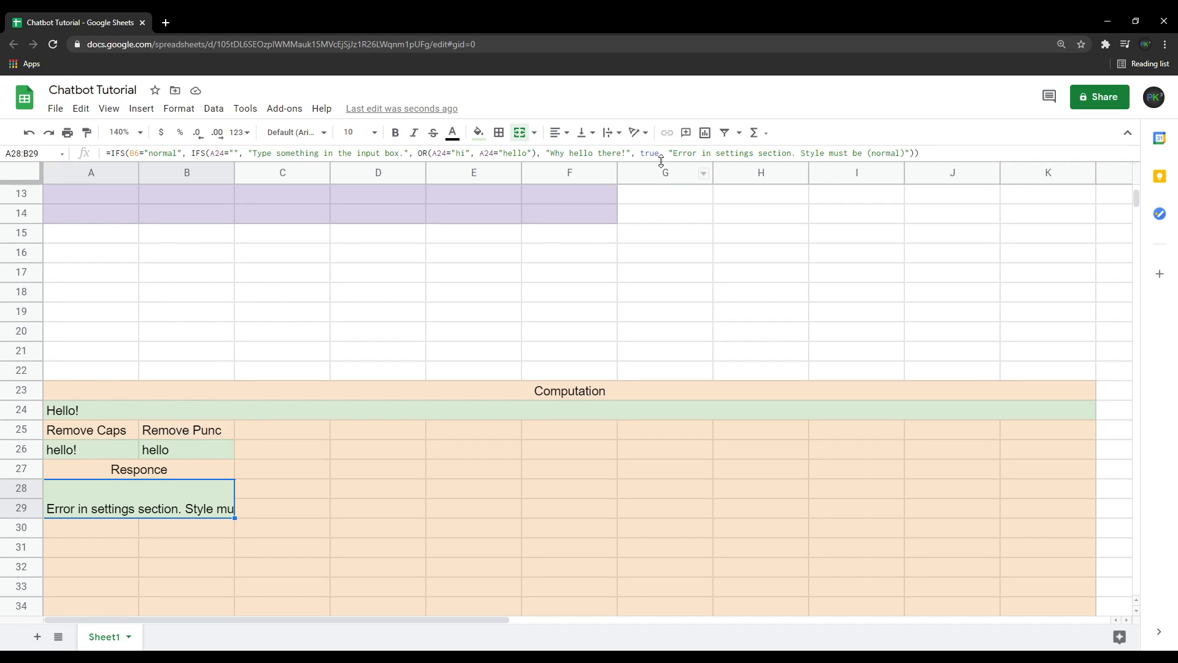
Close the nested IFS right after "Why hello there!" and remove the extra closing parenthesis at the formula's end.
drag(669, 152, 910, 145)
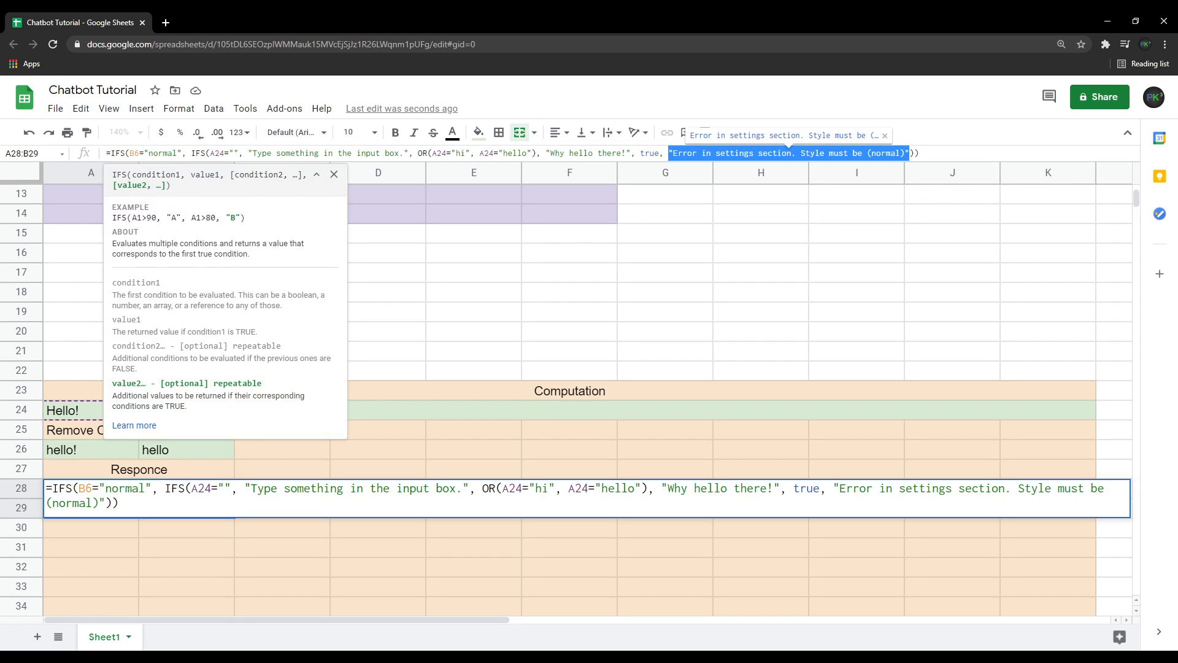
click(535, 153)
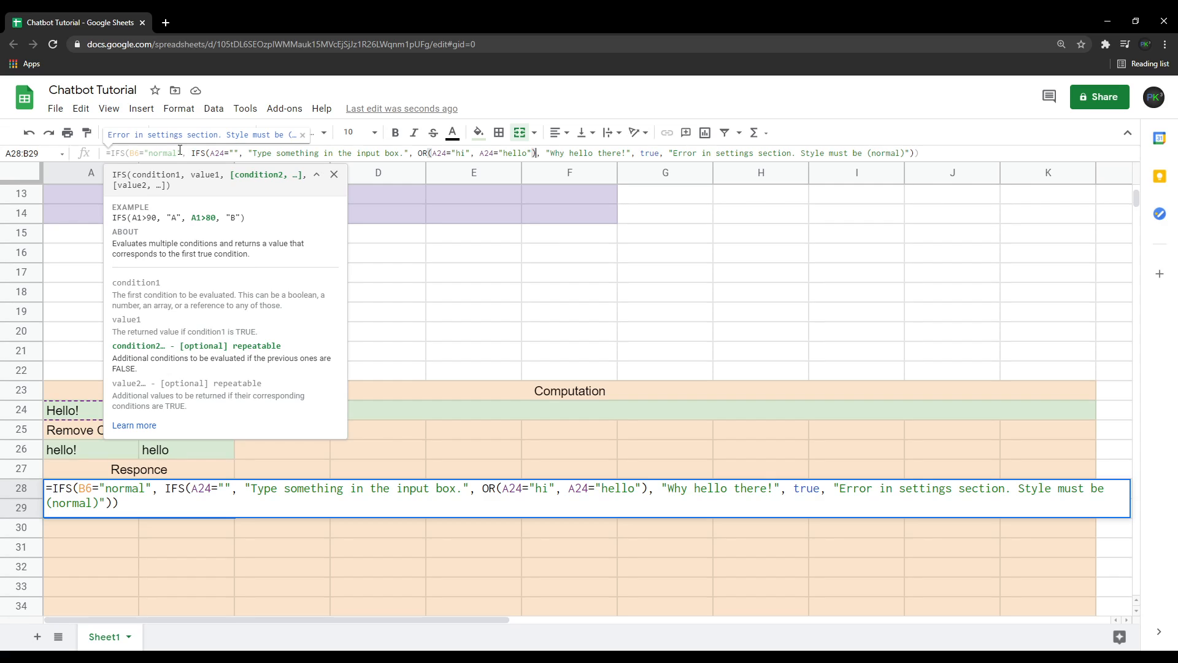
drag(191, 153, 537, 156)
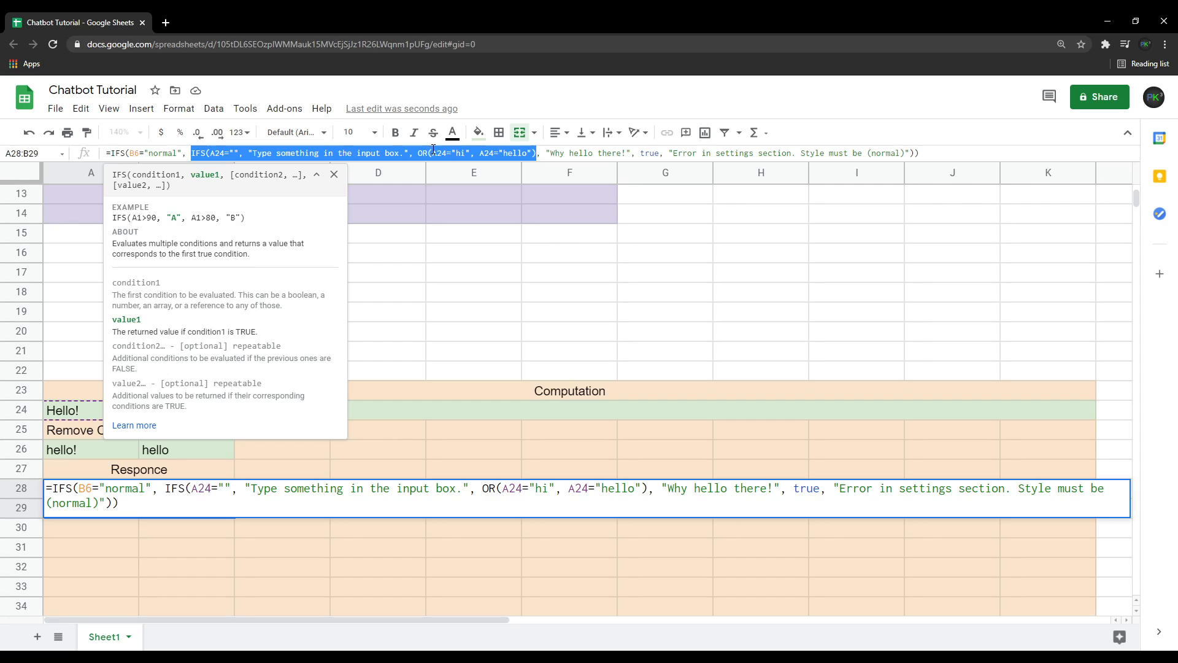
shift+click(537, 153)
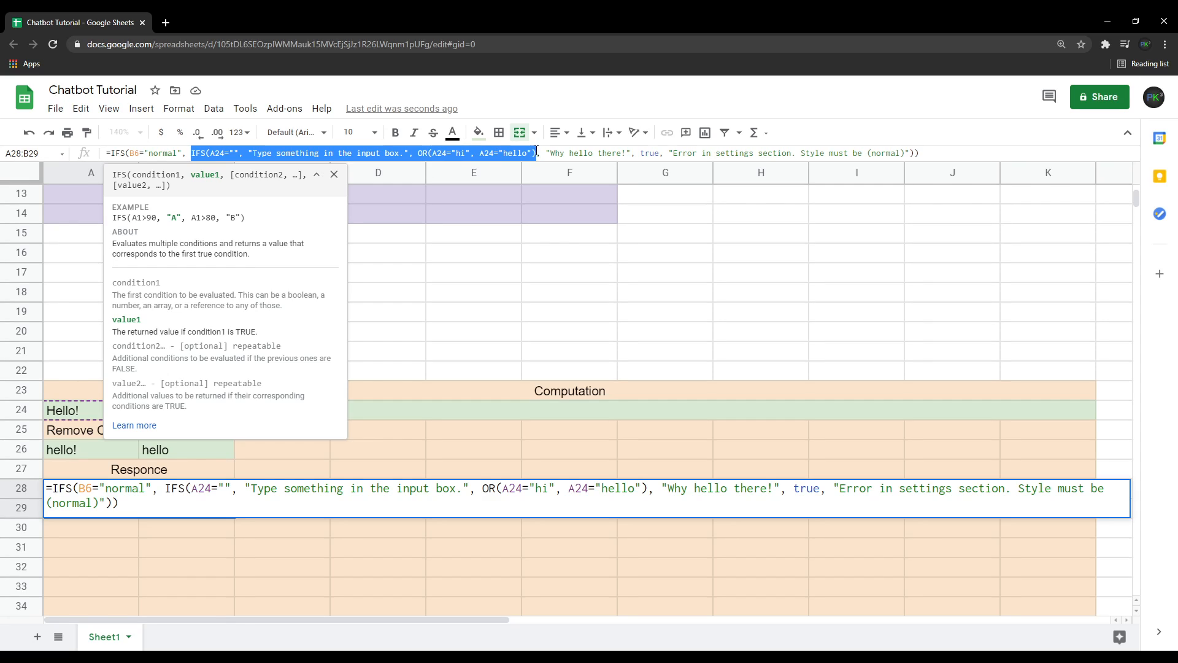
click(630, 154)
text())
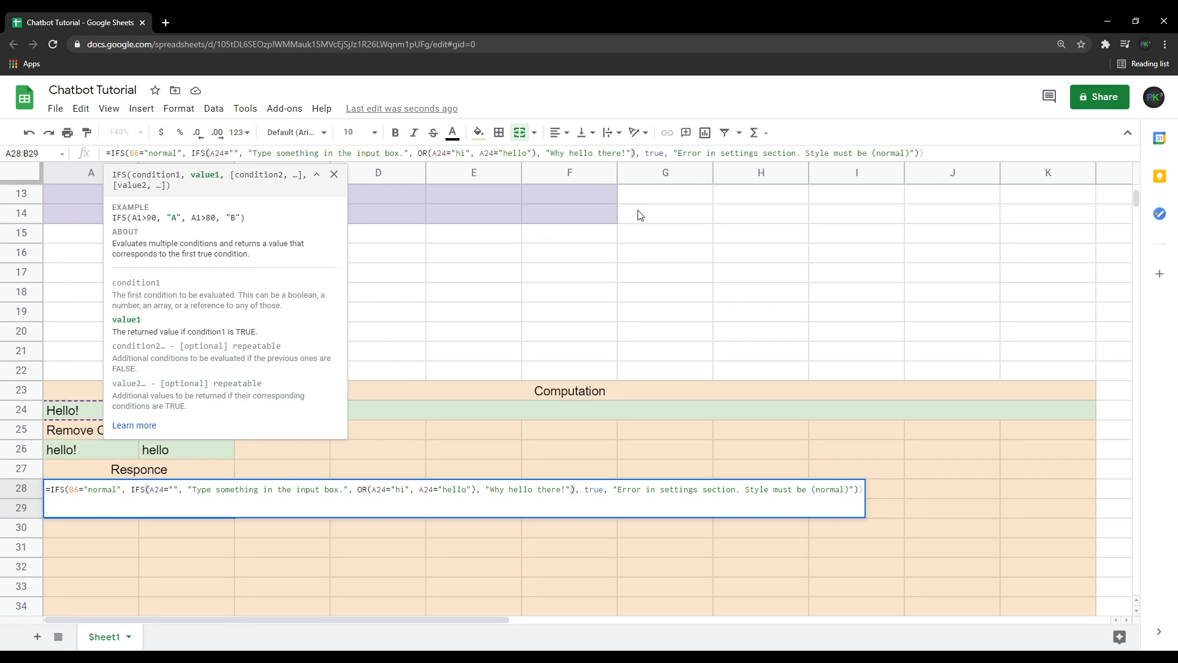
key(Return)
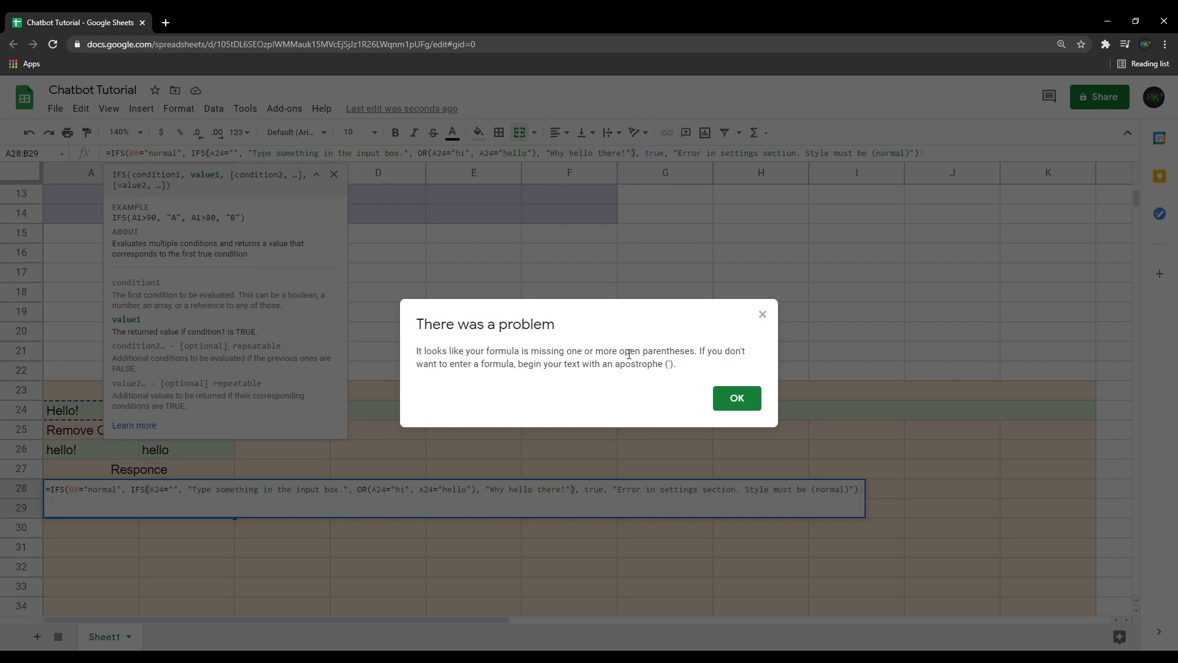
click(738, 399)
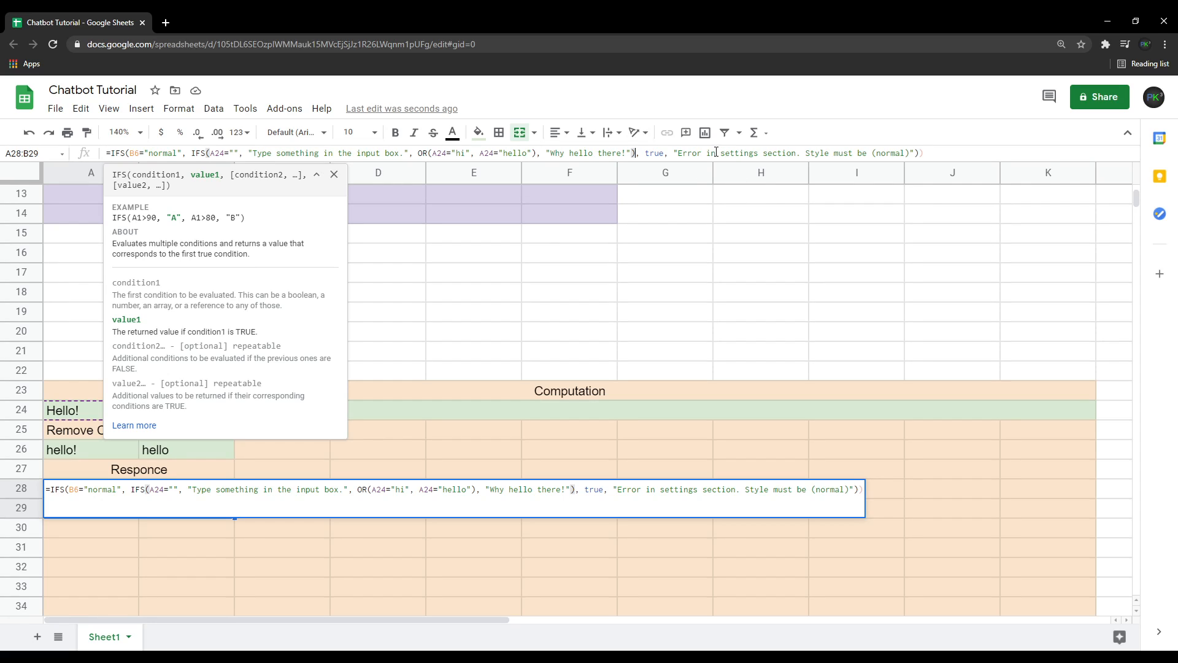
click(924, 156)
key(BackSpace)
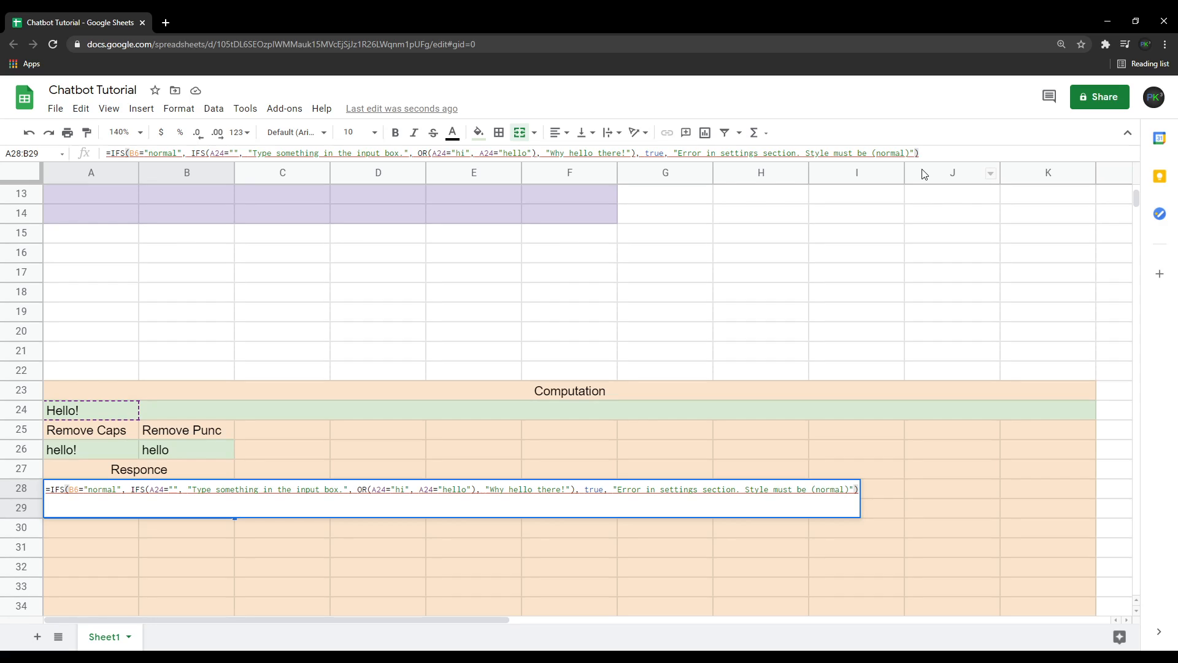
key(Return)
Point both OR conditions in the response formula at the cleaned input B26 instead of A24.
mouse_move(234, 496)
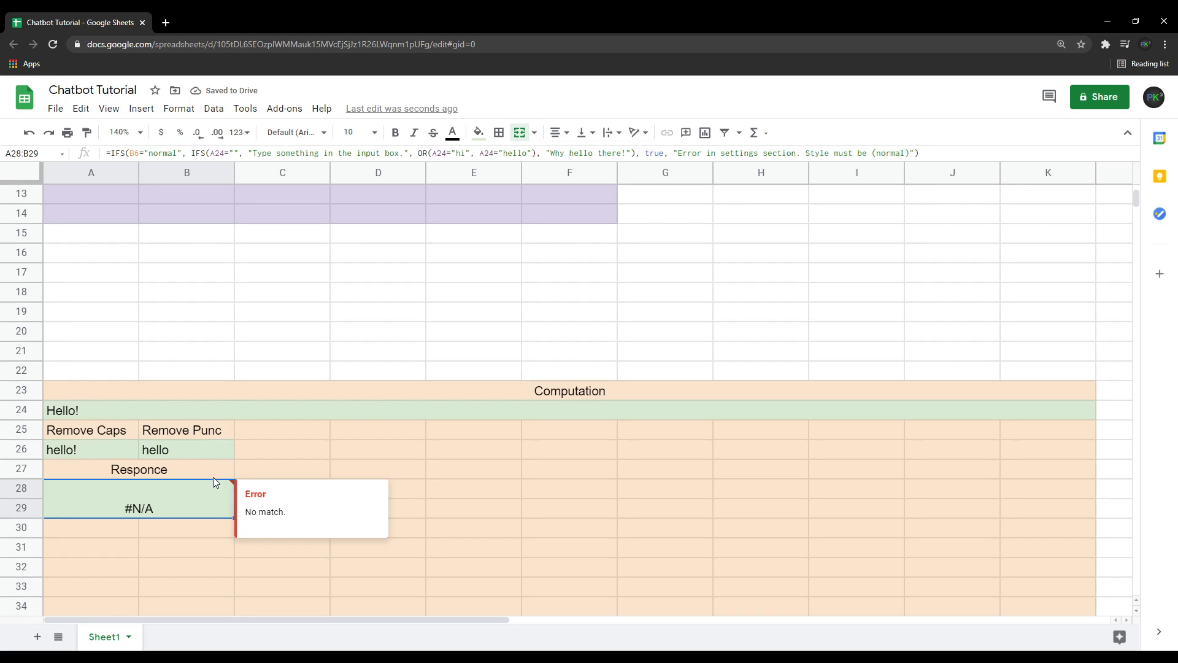
scroll(215, 477, up, 5)
click(97, 226)
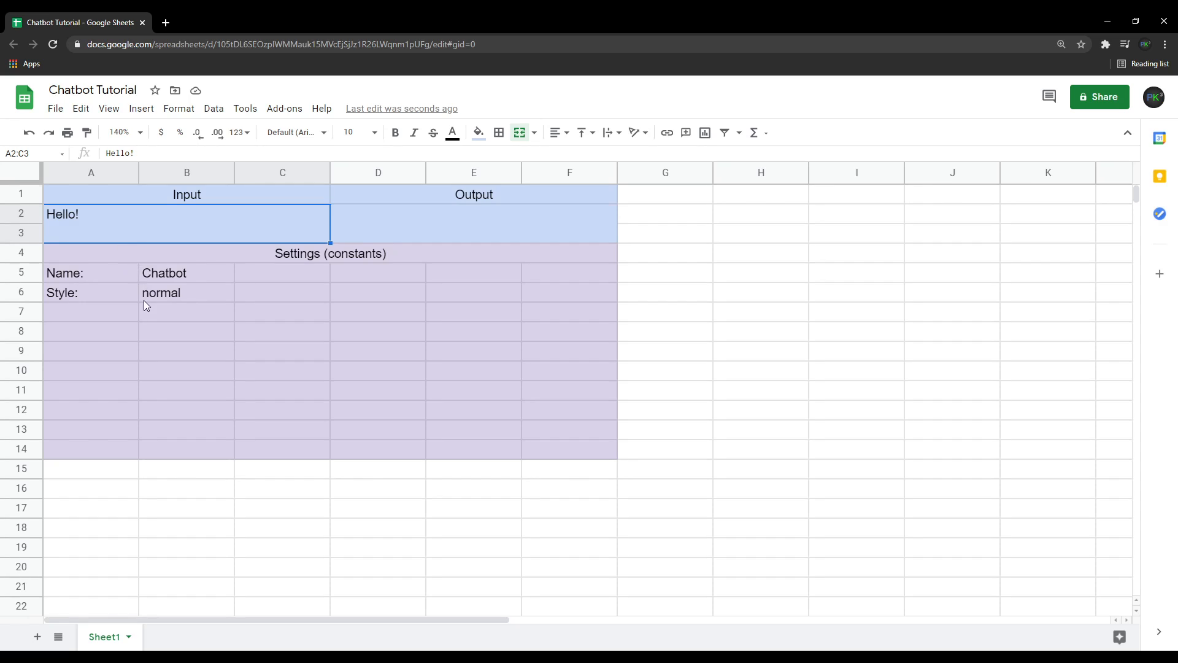
scroll(144, 300, down, 3)
click(172, 536)
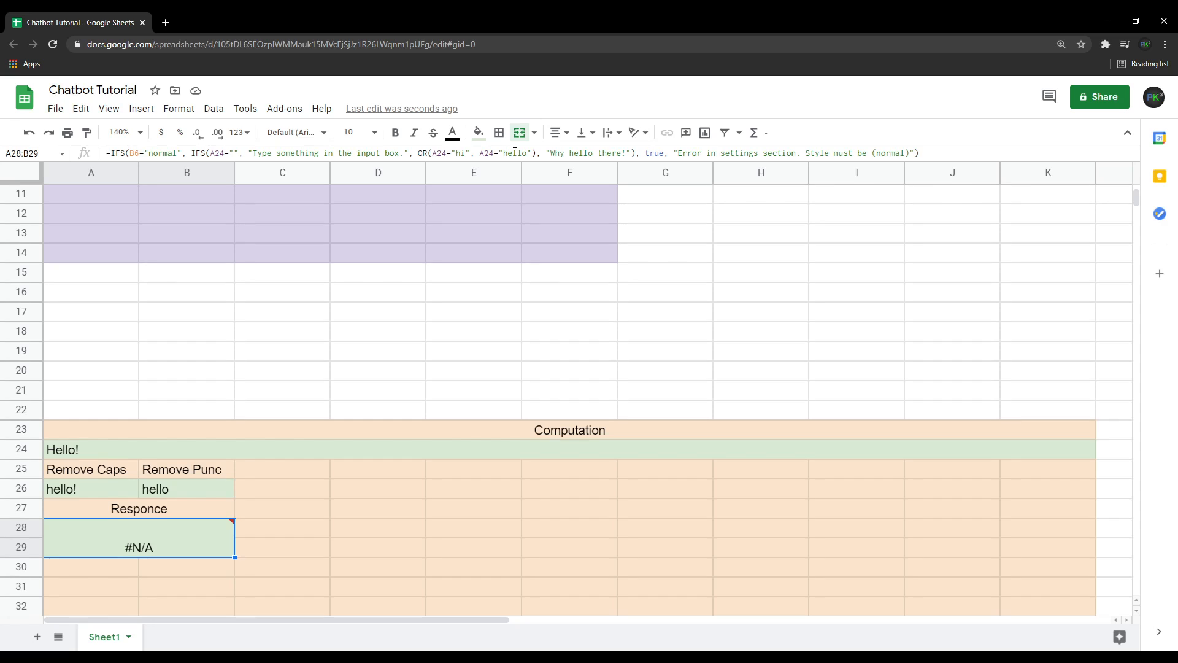
click(448, 154)
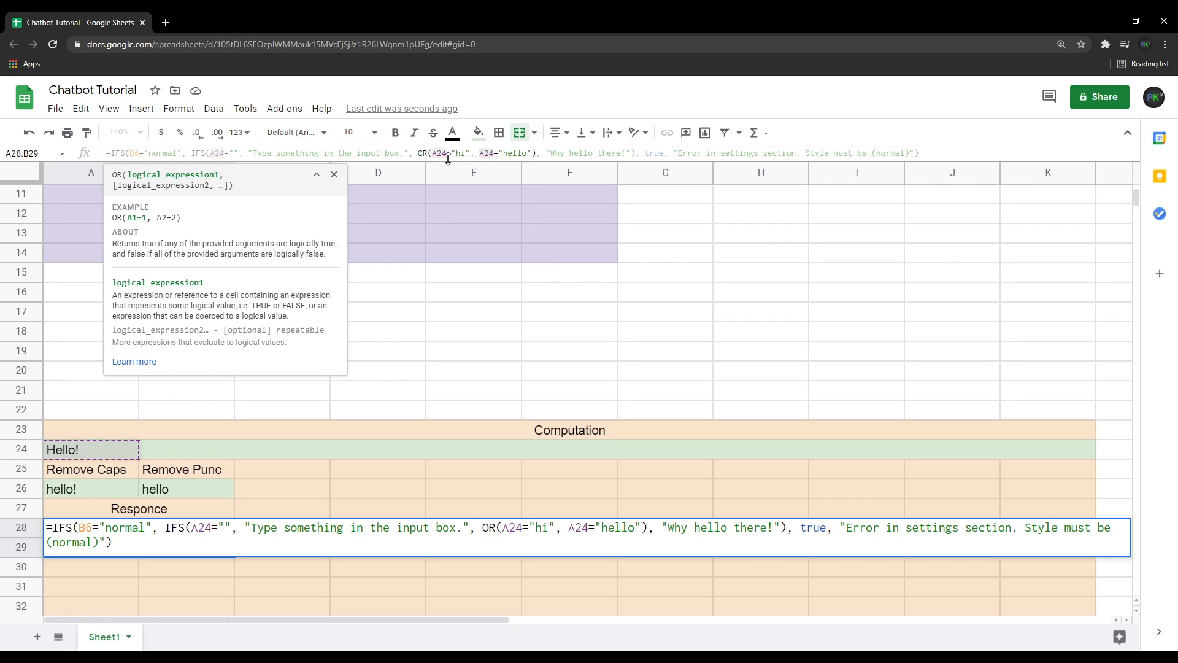
key(BackSpace)
key(BackSpace)
key(BackSpace)
text(B)
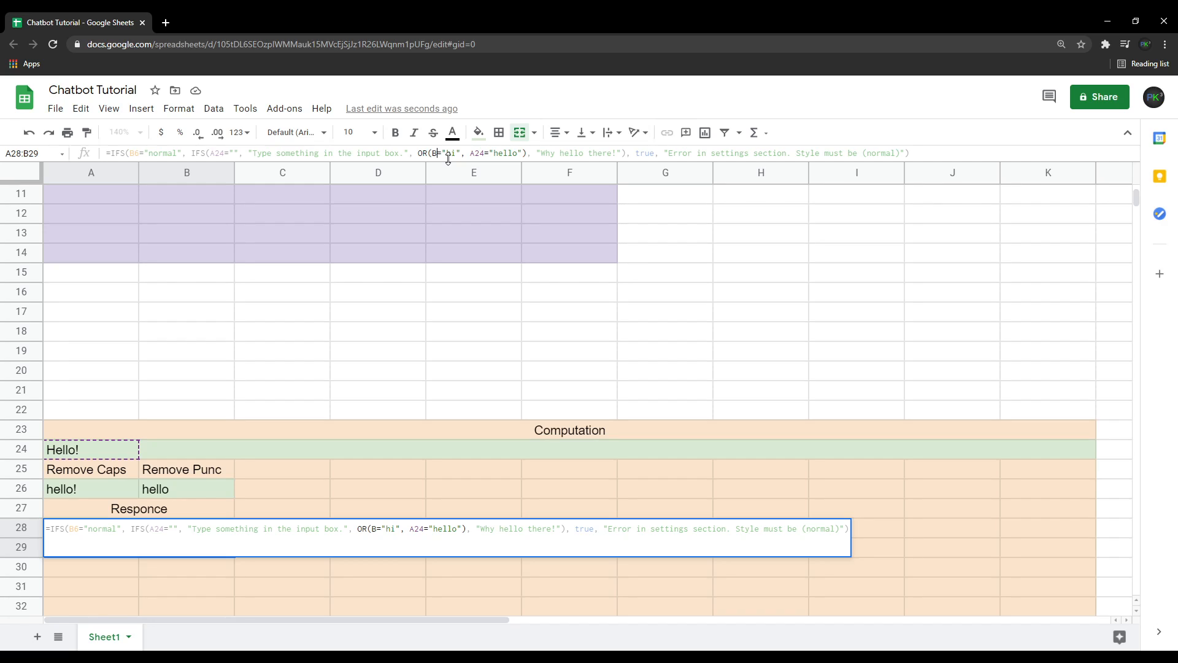
text(26)
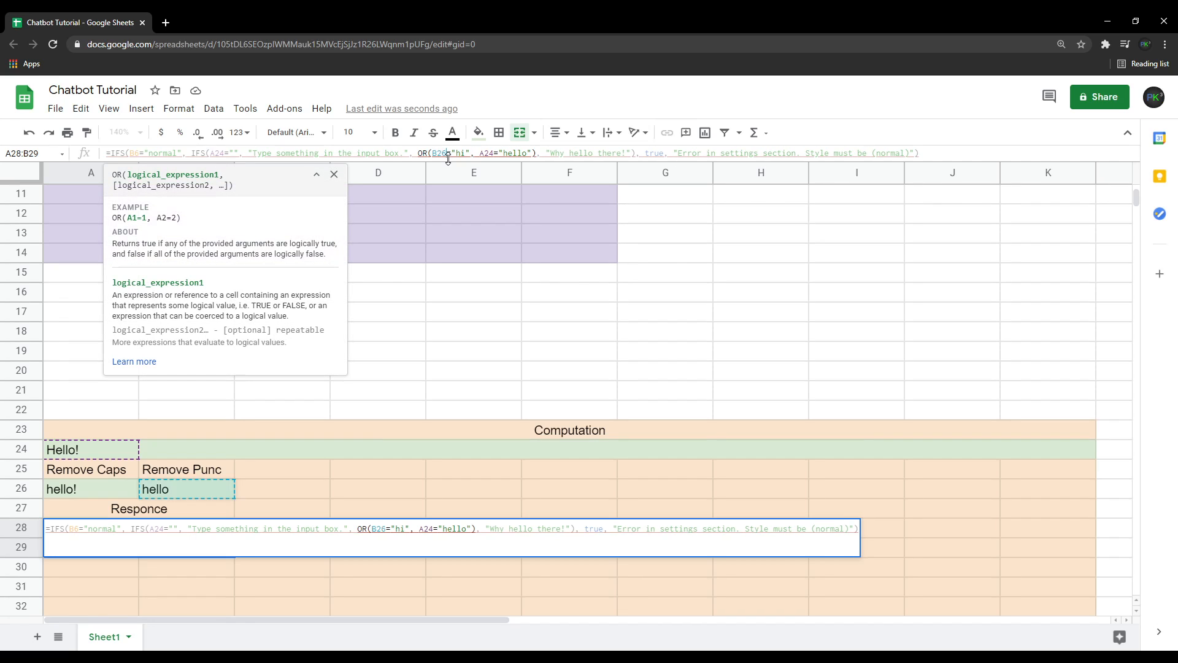
click(495, 153)
key(BackSpace)
key(BackSpace)
key(BackSpace)
text(B2)
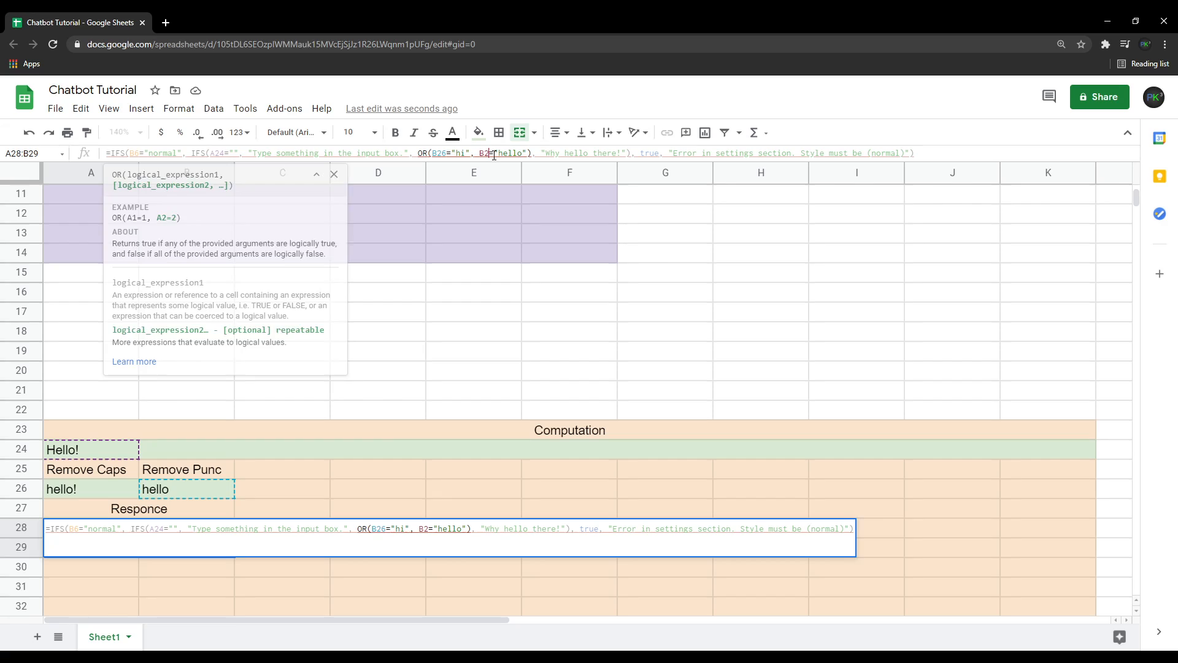
text(6)
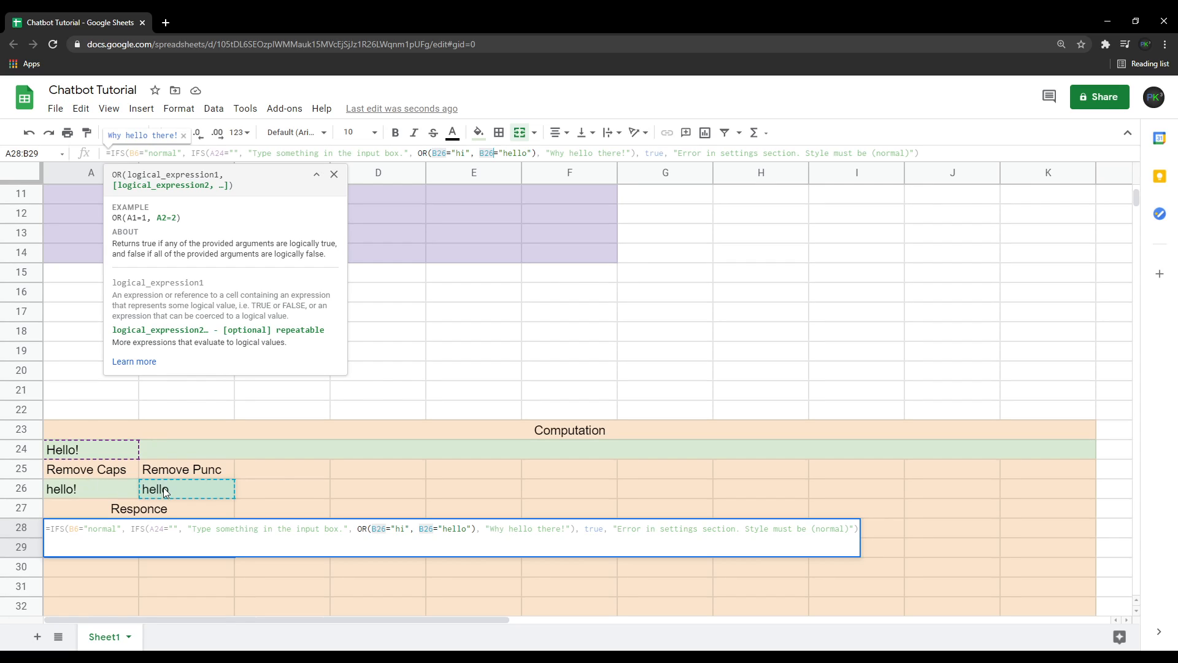
Point the empty-input check at B26 as well and commit the response formula.
click(224, 153)
key(BackSpace)
key(BackSpace)
key(BackSpace)
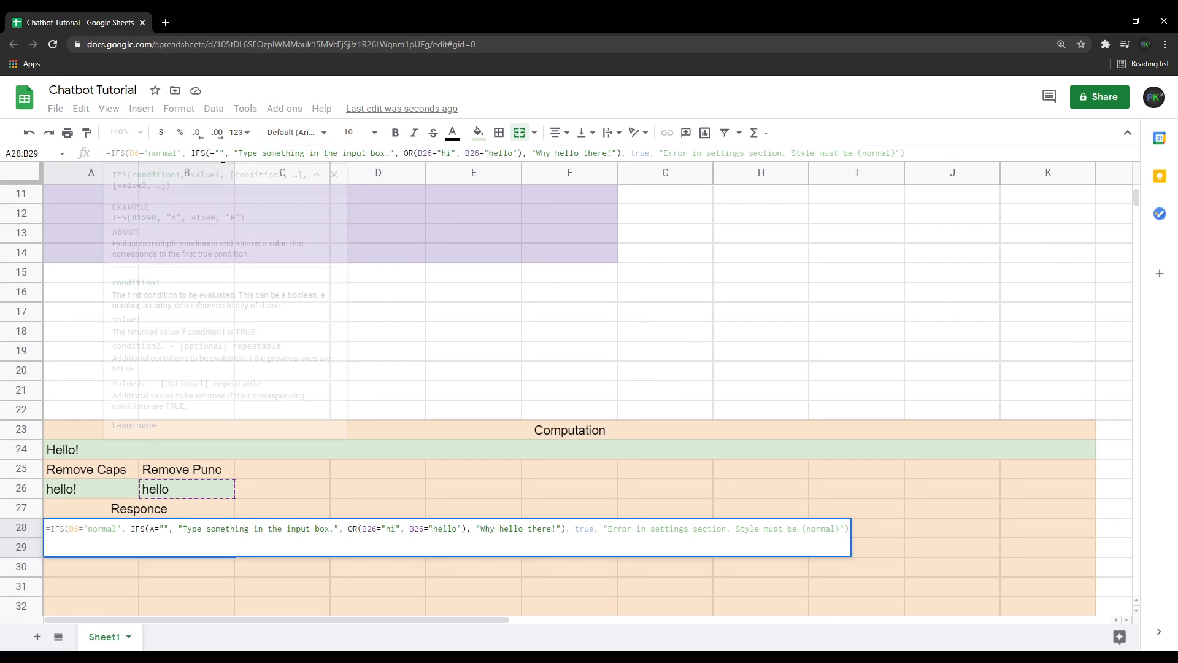
text(B26)
key(Return)
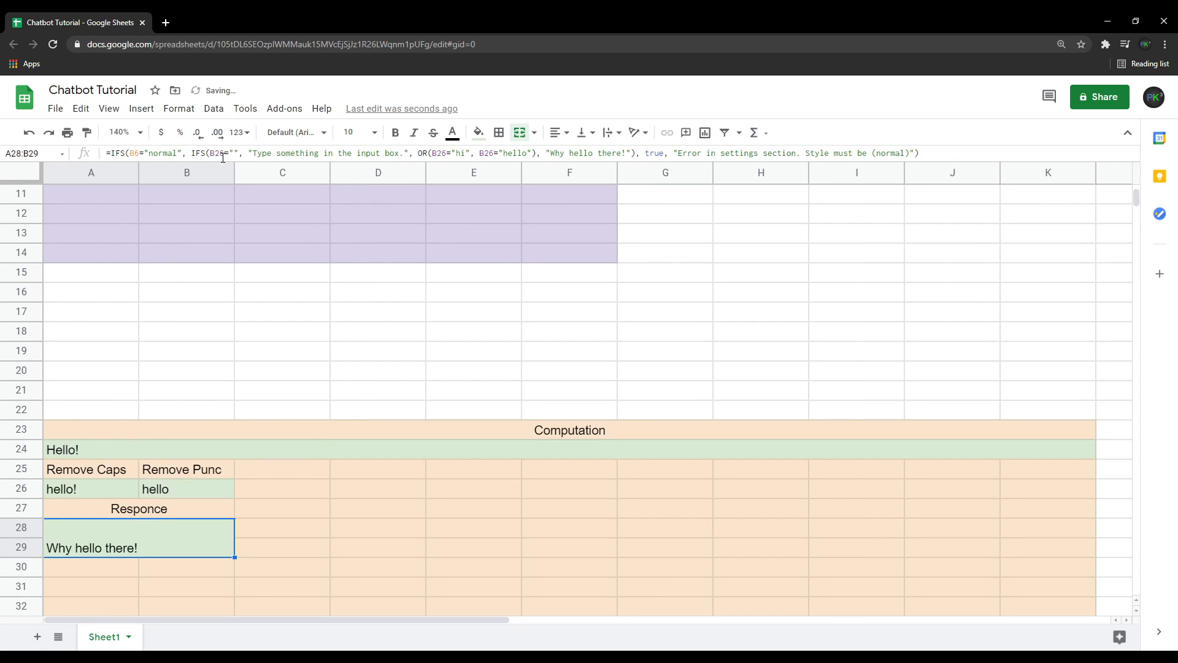
Align the response cell's text to the top.
click(583, 132)
click(583, 156)
scroll(223, 495, up, 5)
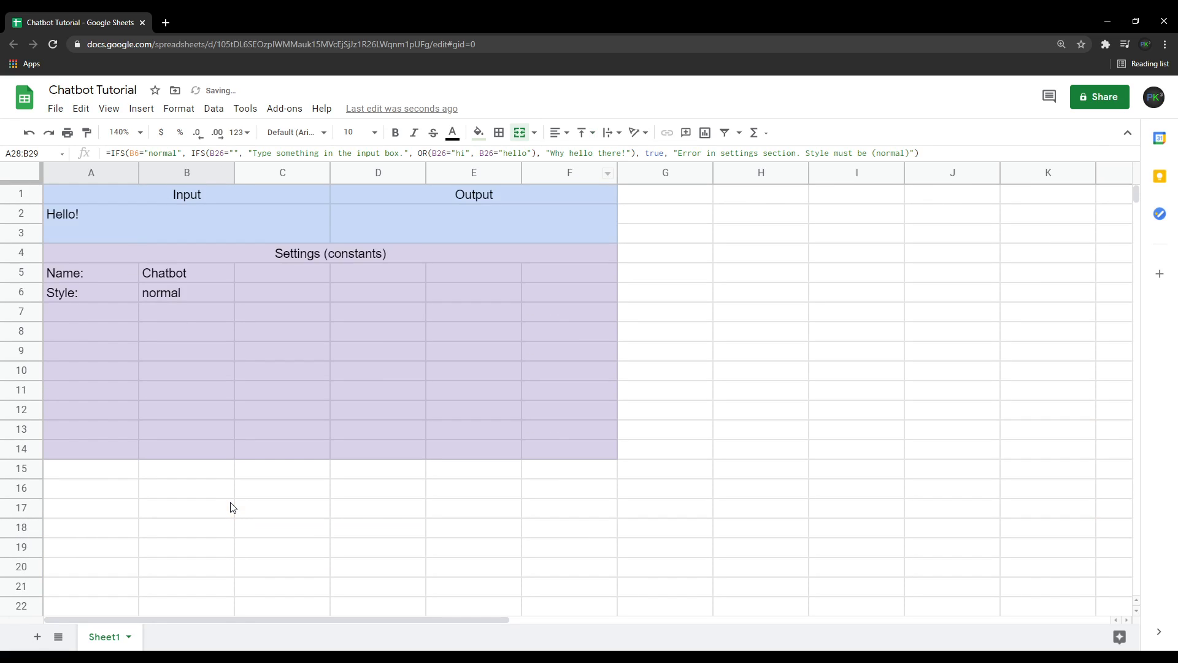
Make the Output cell show the response with the formula =A28.
click(404, 219)
scroll(276, 528, down, 3)
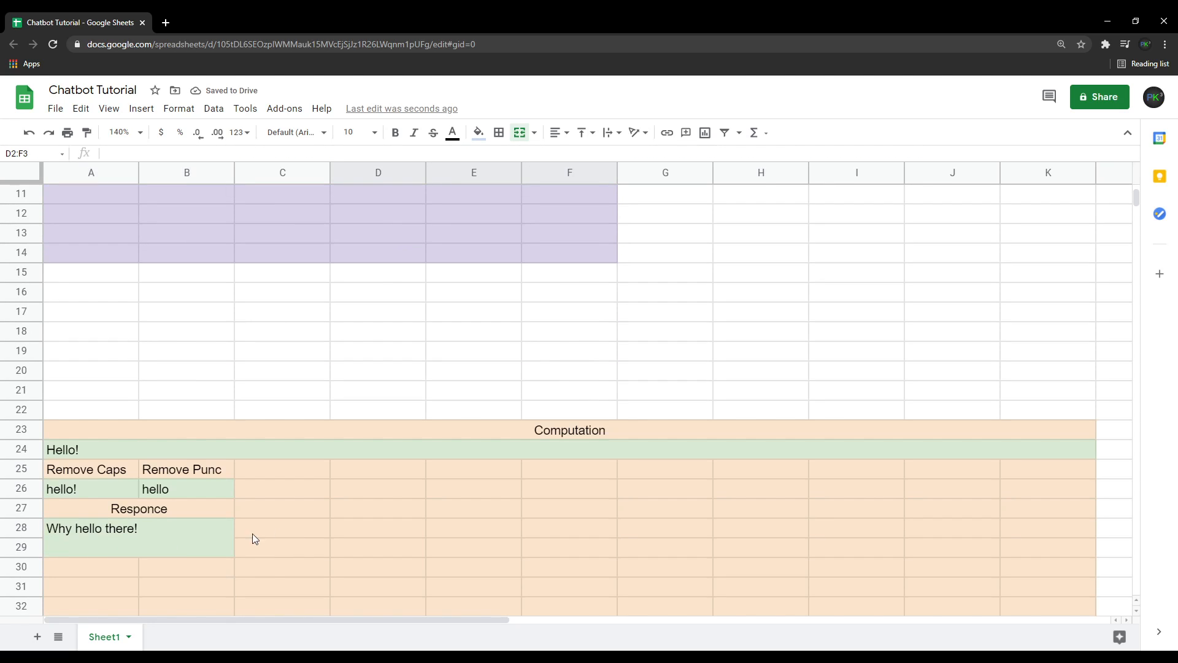
scroll(315, 434, up, 1)
scroll(316, 434, down, 2)
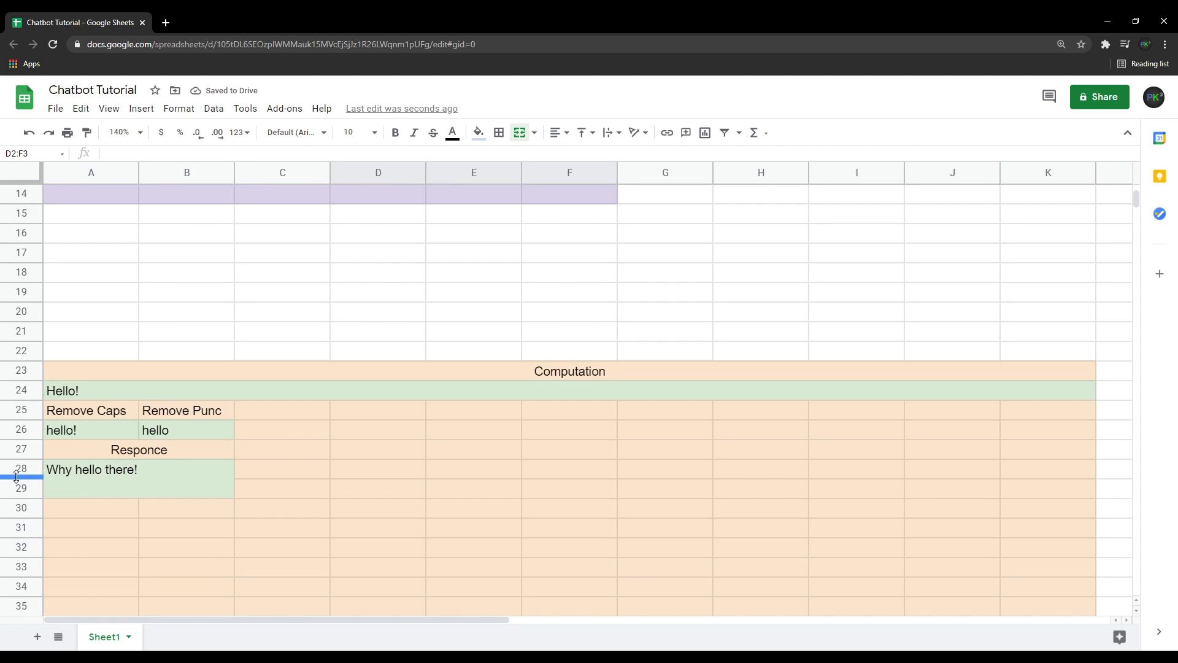
click(124, 153)
text(=A28)
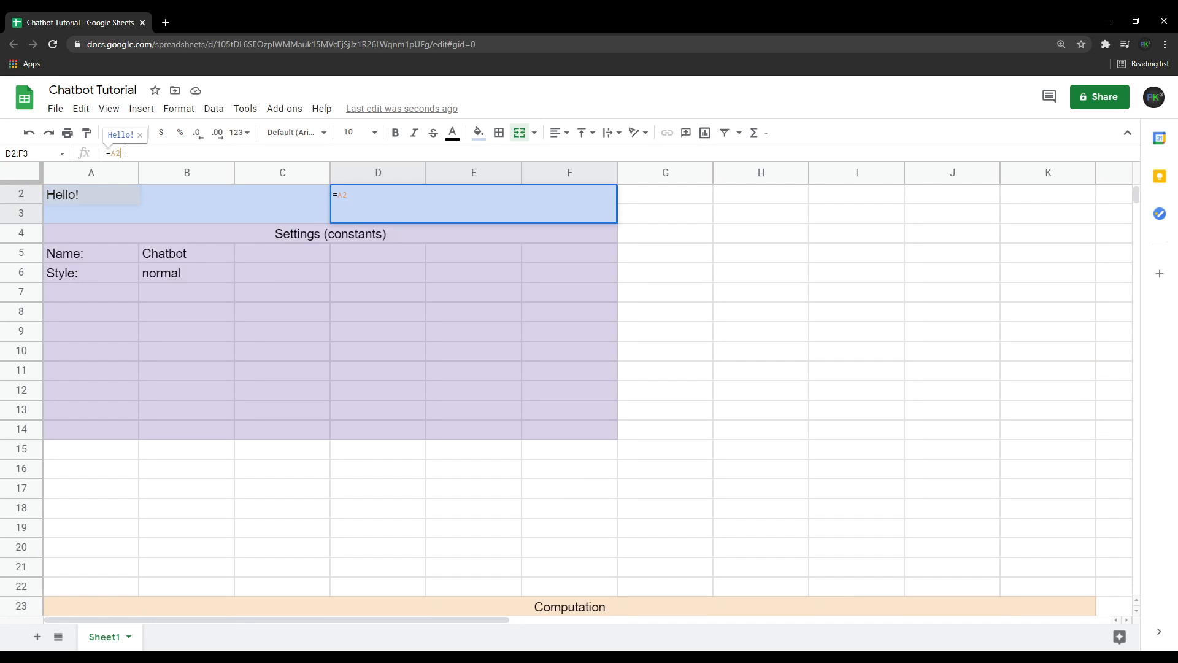
key(Return)
Test the chatbot by entering hi, hello and sdfksdlf in the Input cell.
scroll(255, 249, up, 1)
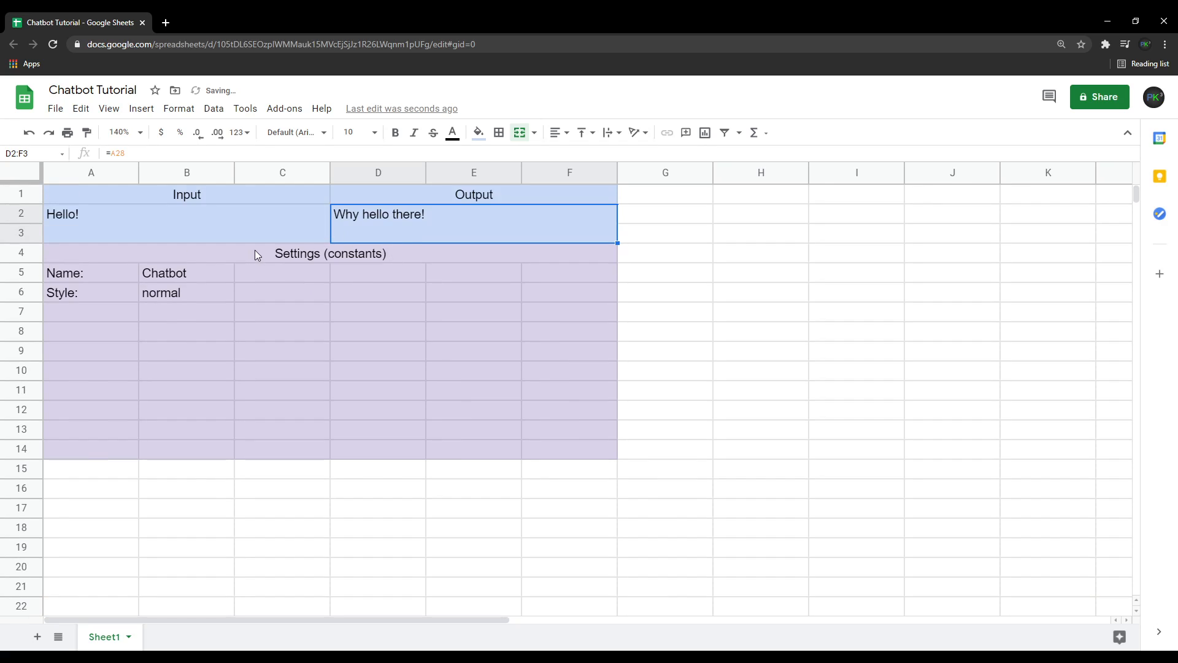
click(238, 234)
text(hi)
key(Return)
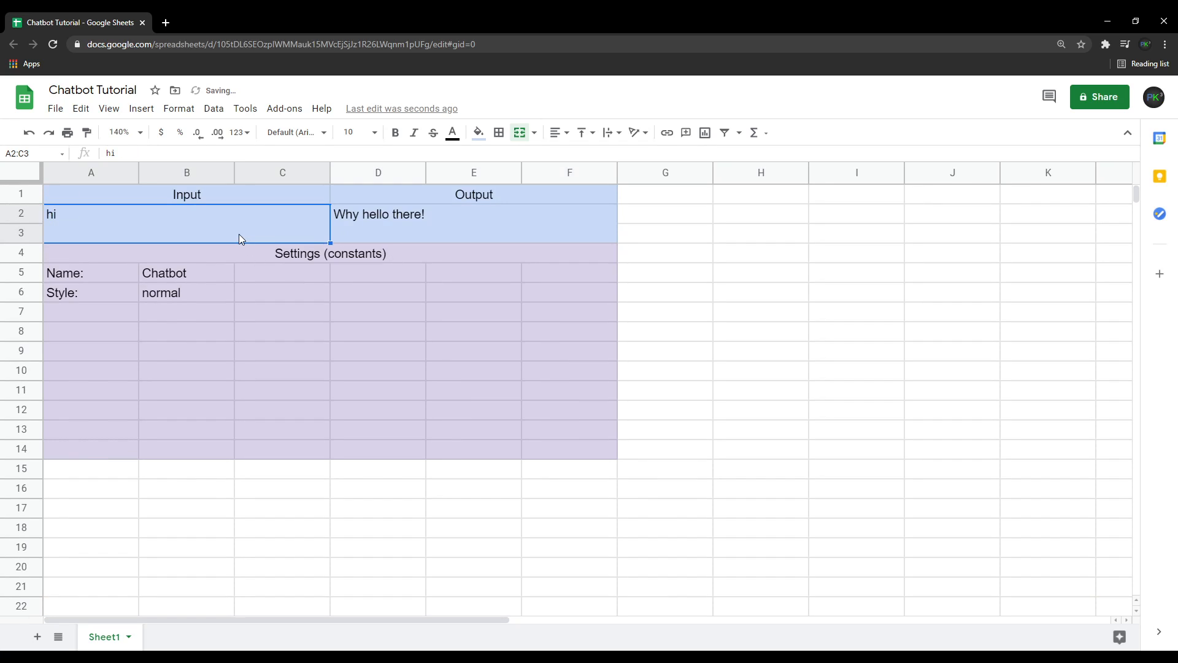
text(hello)
key(Return)
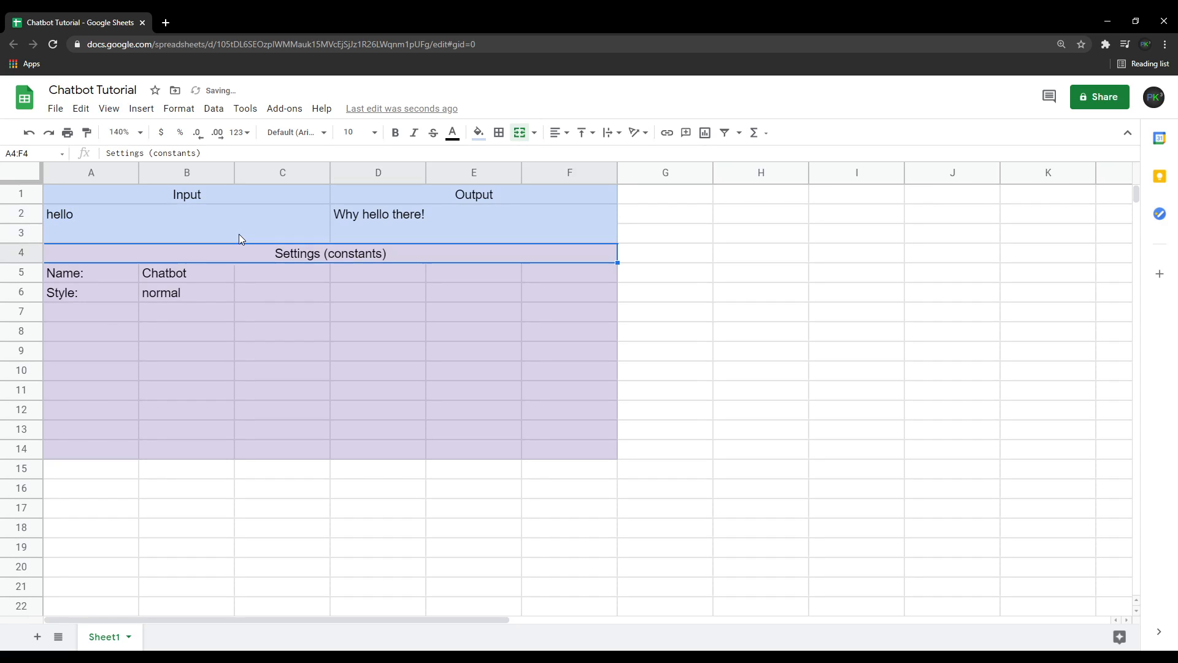
click(262, 235)
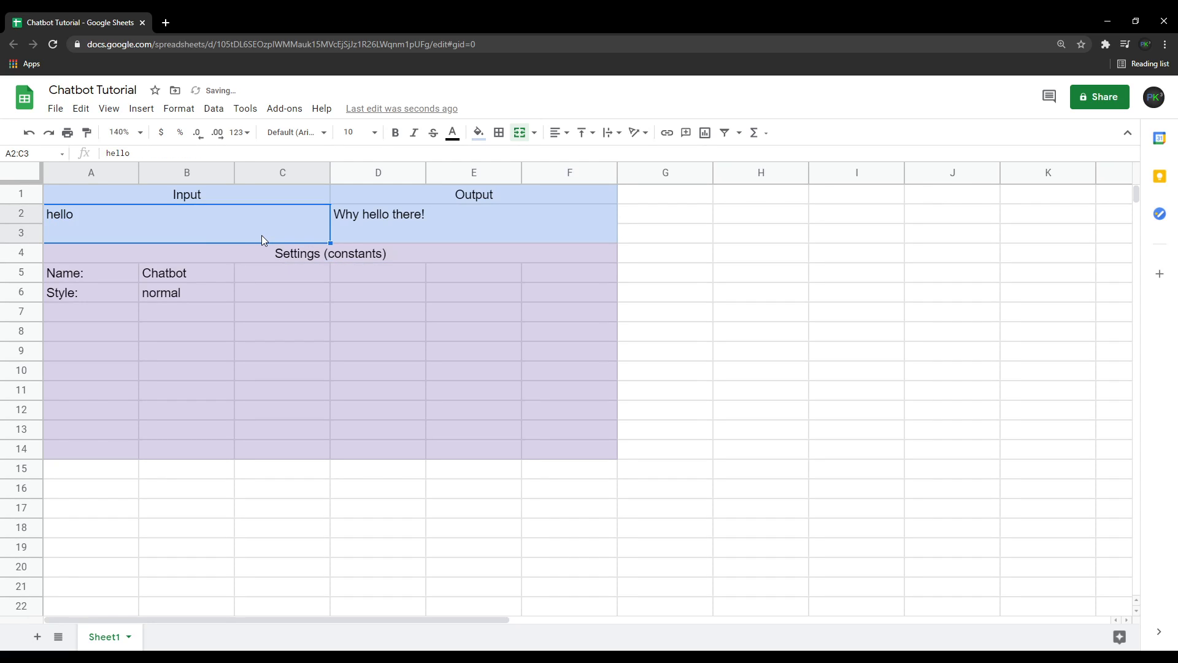
text(sdfksdlf)
key(ctrl+Return)
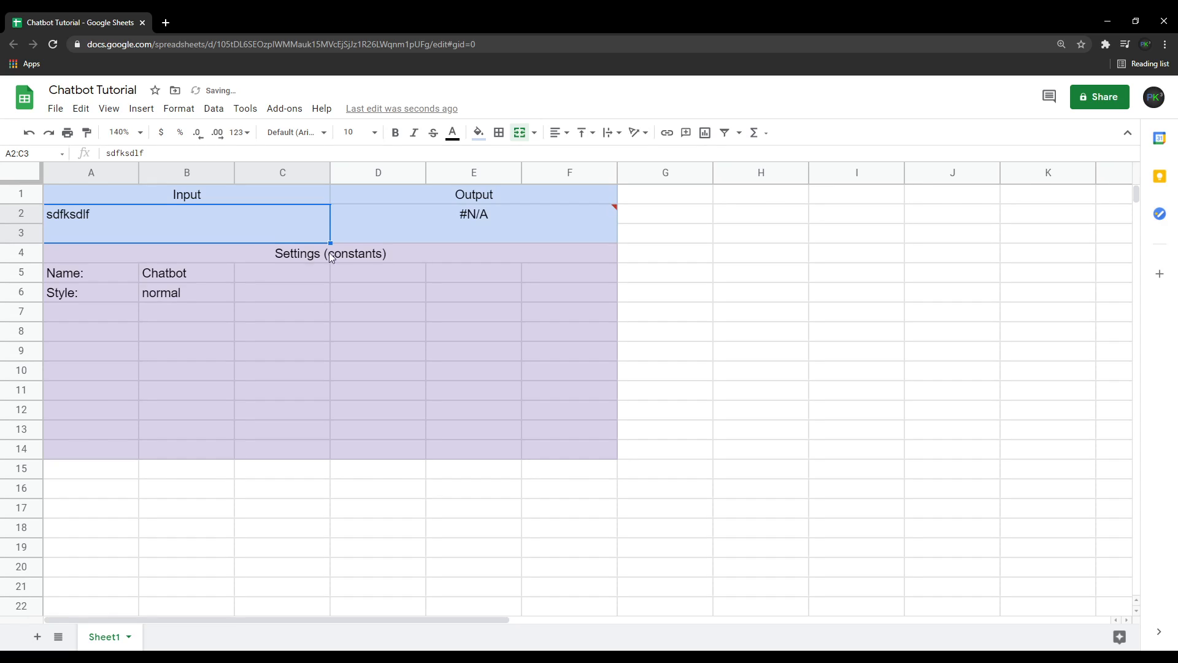
Add a final true condition to the nested IFS returning "Cannot compute." and commit the formula.
scroll(311, 406, down, 5)
click(157, 526)
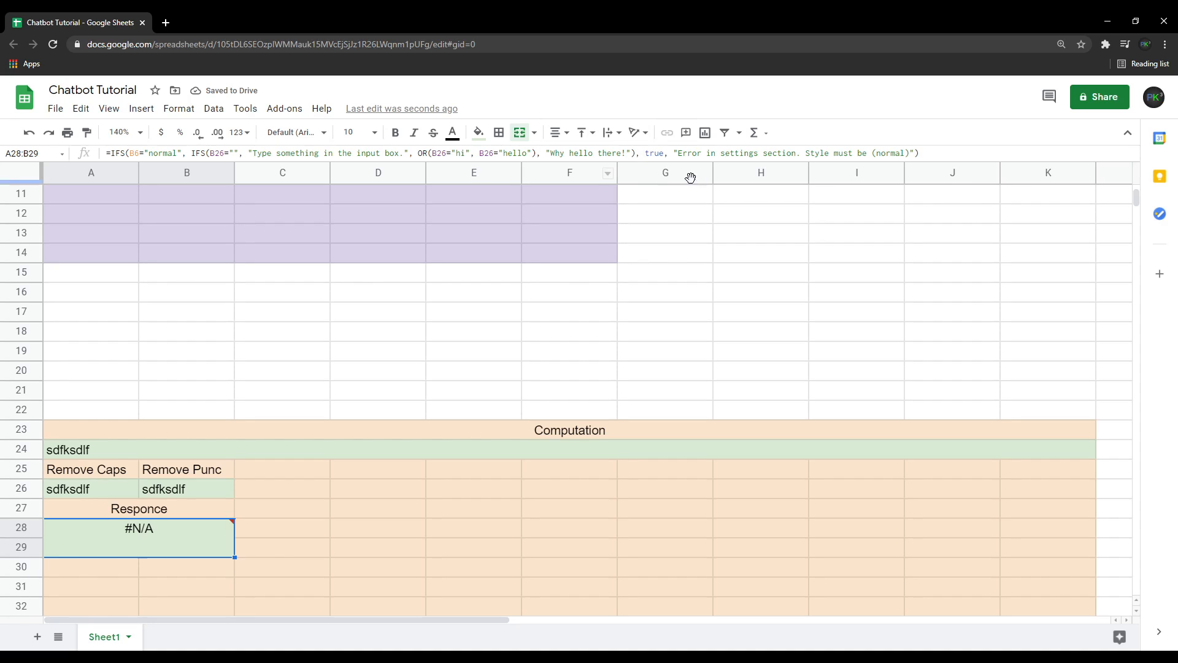
click(631, 153)
text(, )
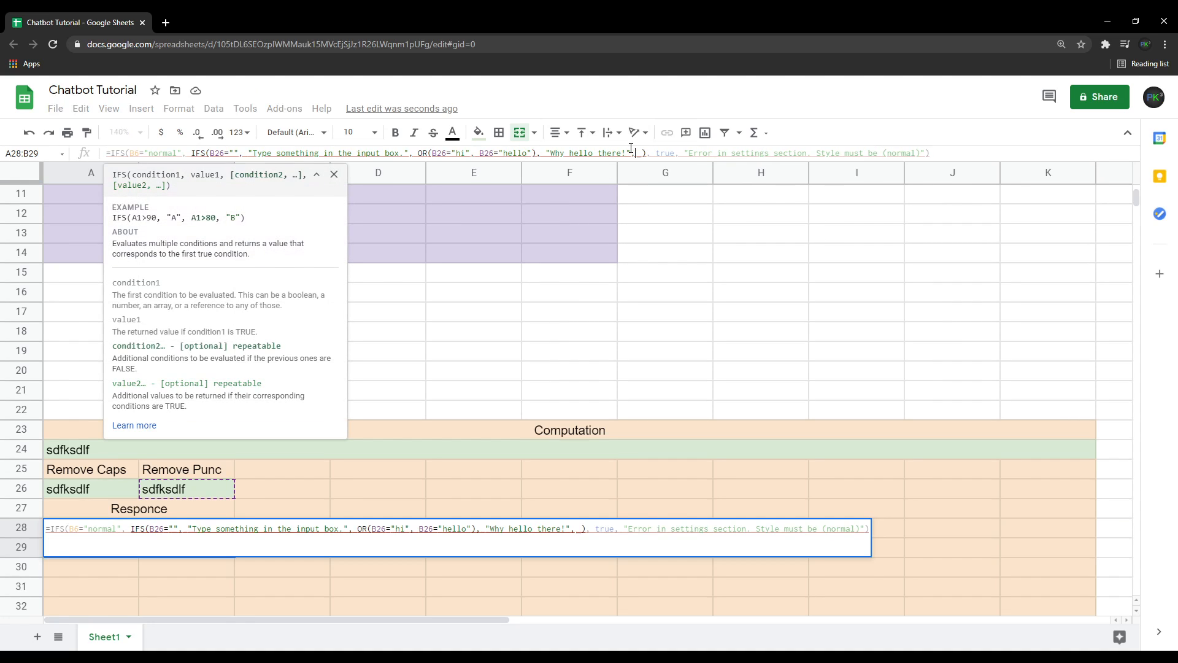
text(true, )
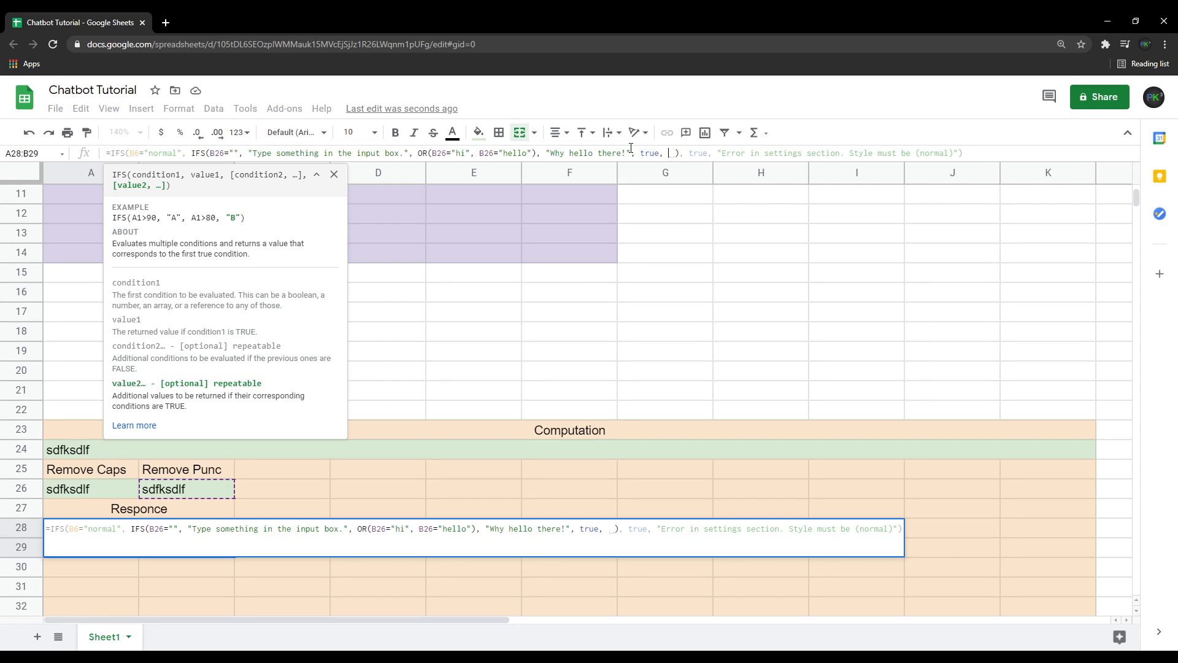
text(")
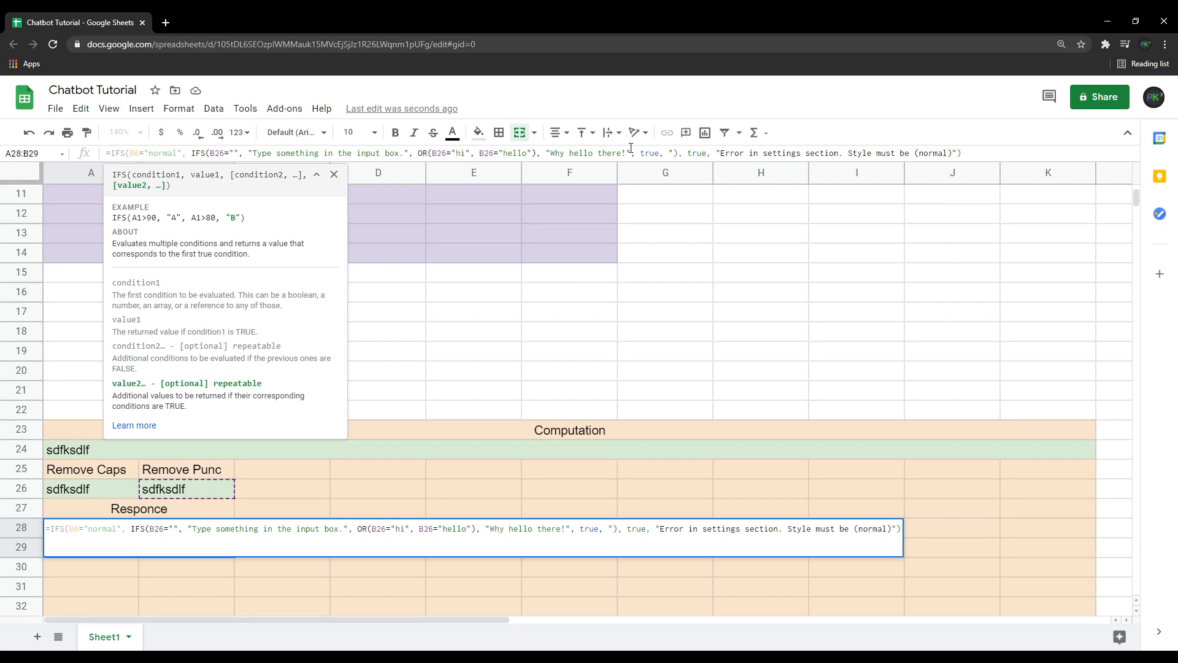
text(Cannot co)
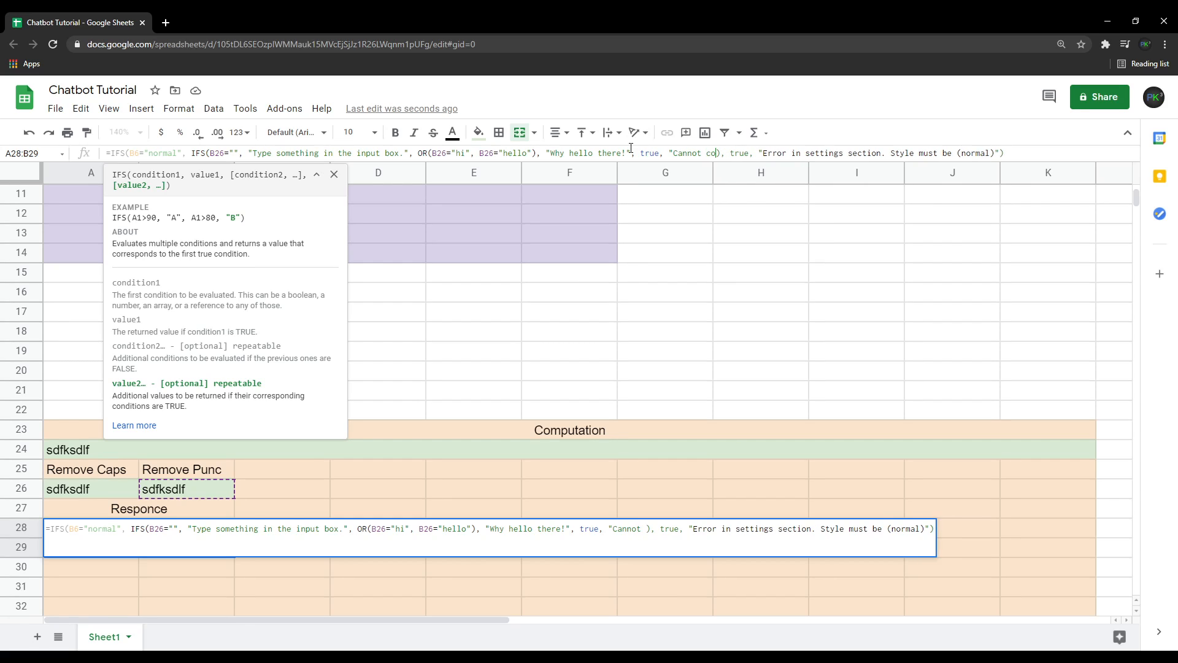
text(mpute")
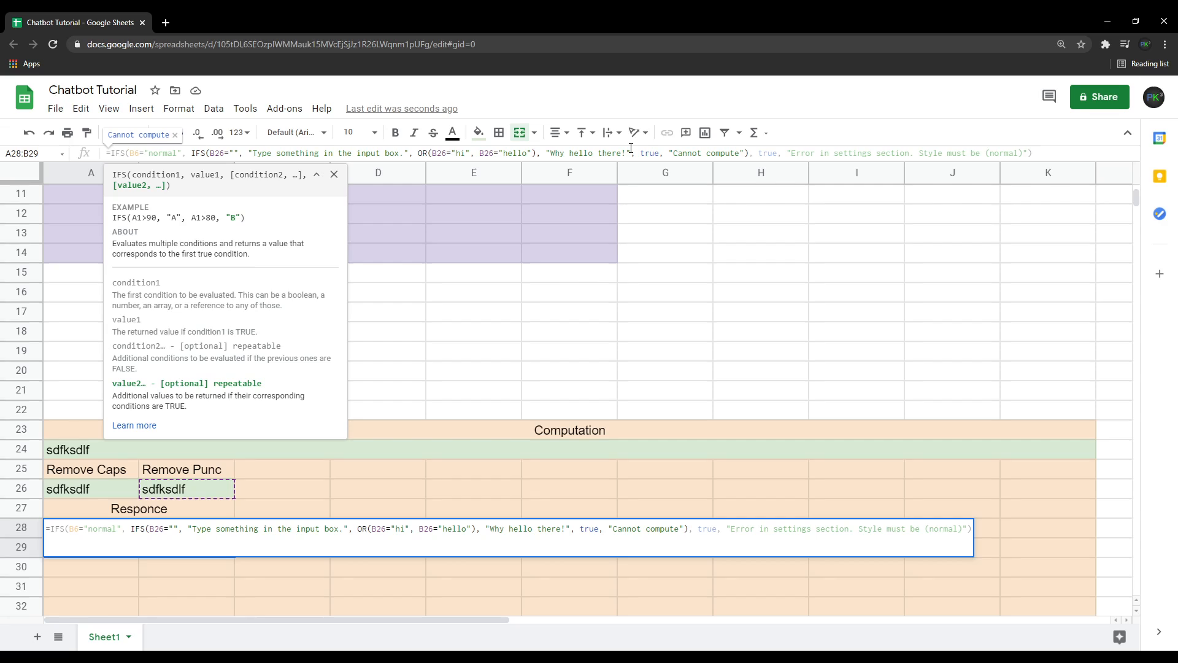
key(Left)
text(,)
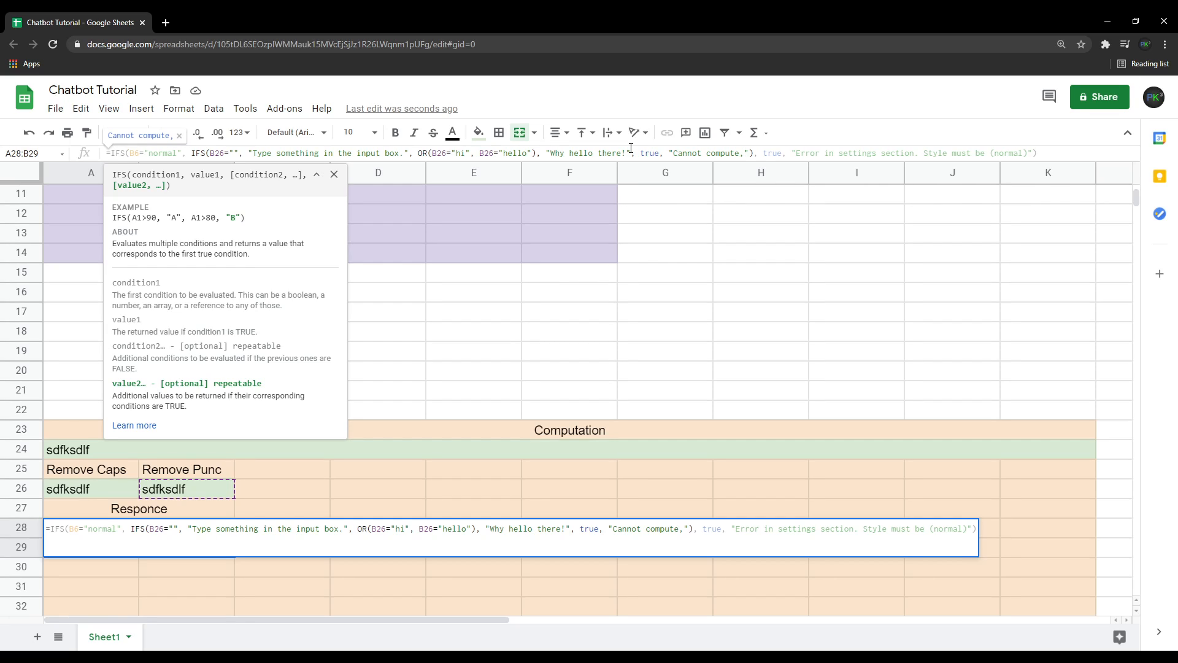
key(BackSpace)
text(.)
key(Return)
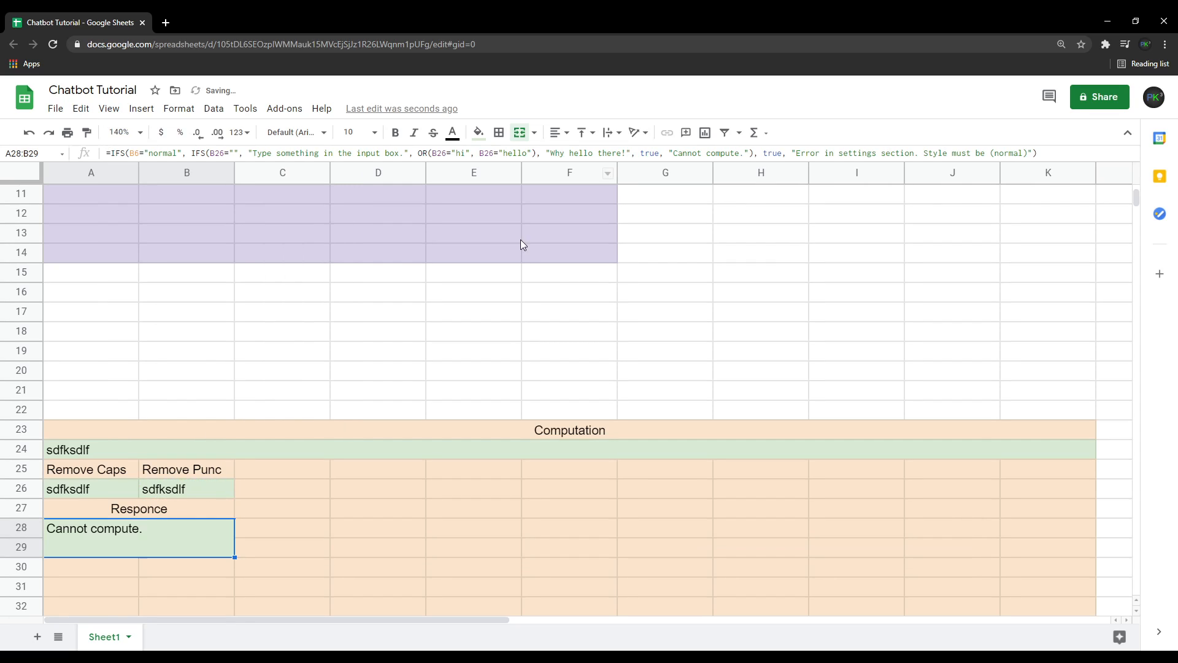
Replace the input with the gibberish text sdfjklsdfsf to test the fallback reply.
scroll(252, 509, up, 5)
click(159, 216)
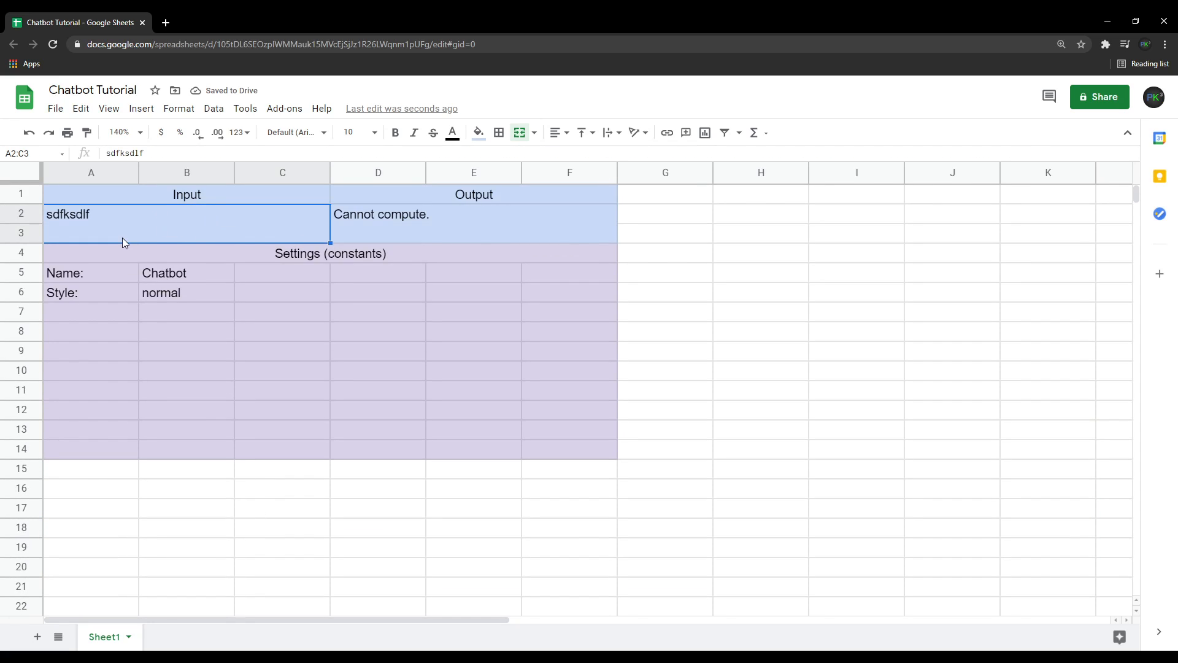
key(Delete)
text(sdfjklsdfsfd)
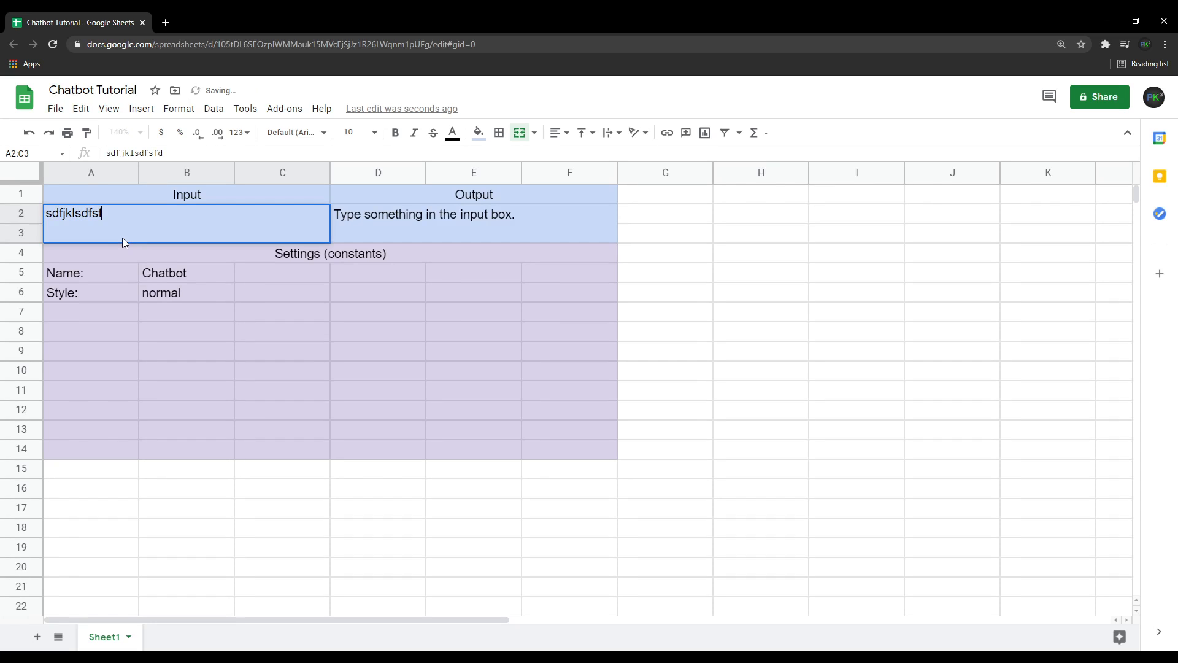
key(Return)
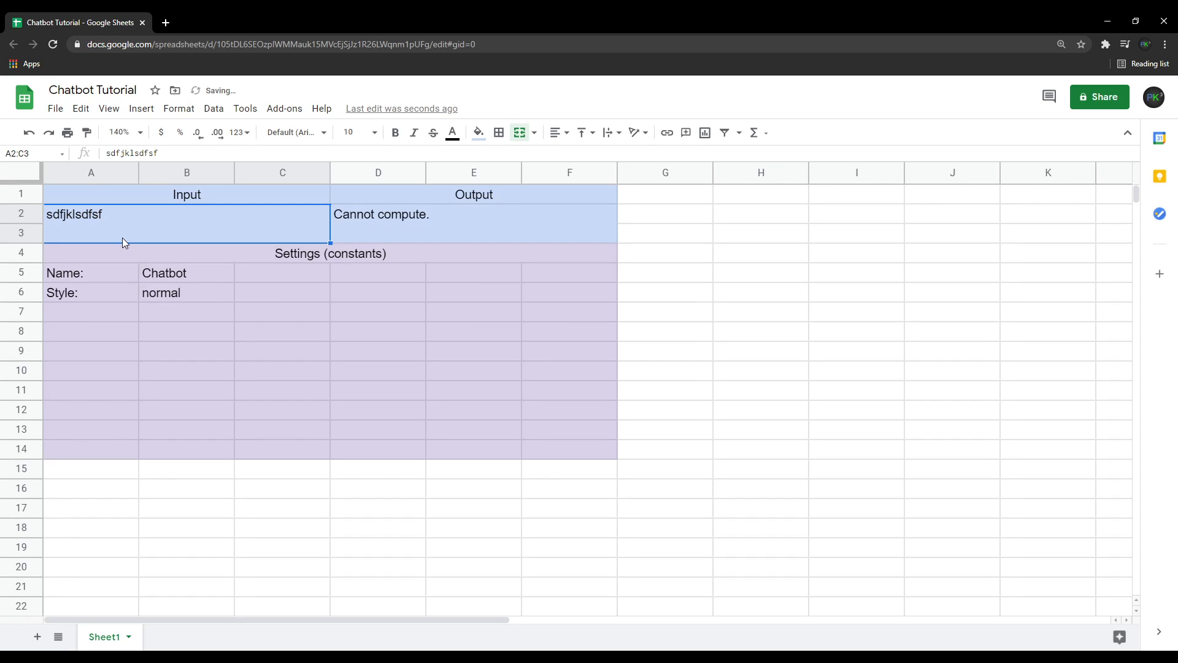
Clear the input and enter Hello!@#$@#%%$#%^ to test punctuation removal.
key(Delete)
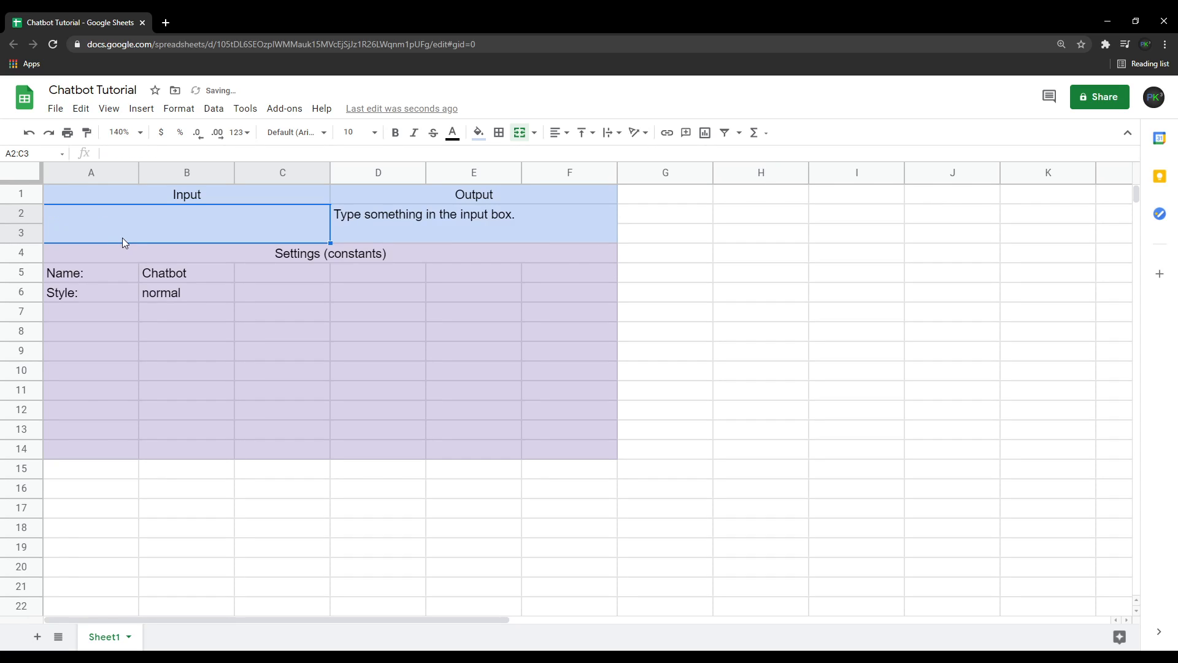
text(Hello!)
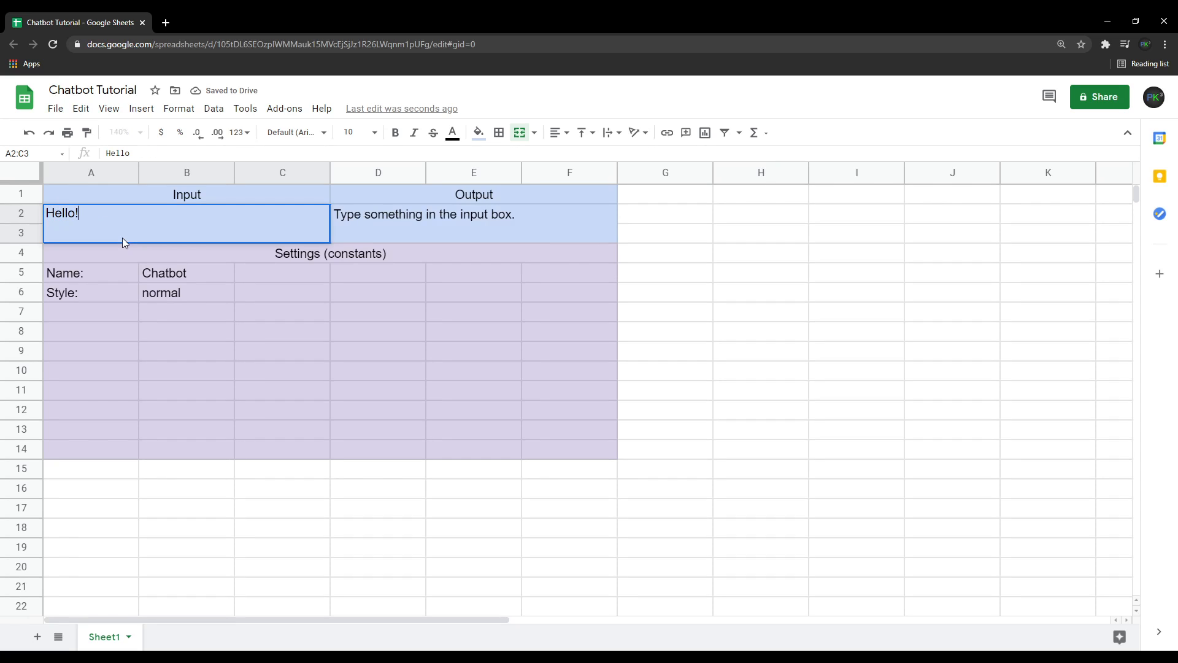
text(@#$@#%%$#%^)
key(Return)
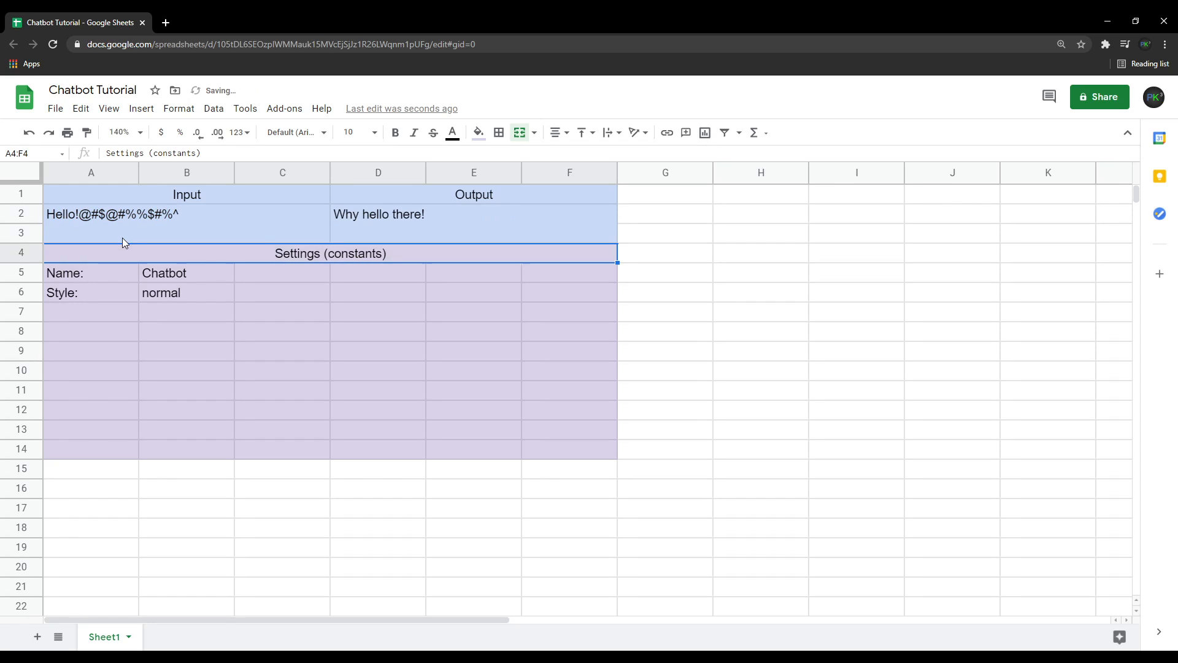
Clear the Input cell.
click(226, 225)
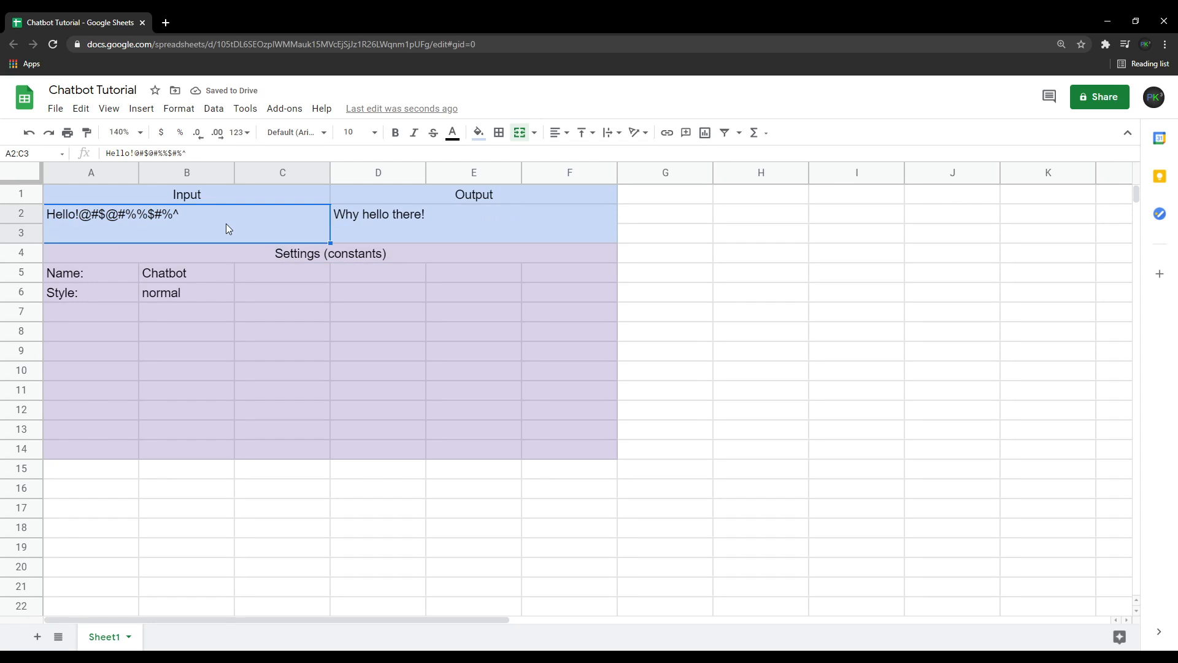
key(Delete)
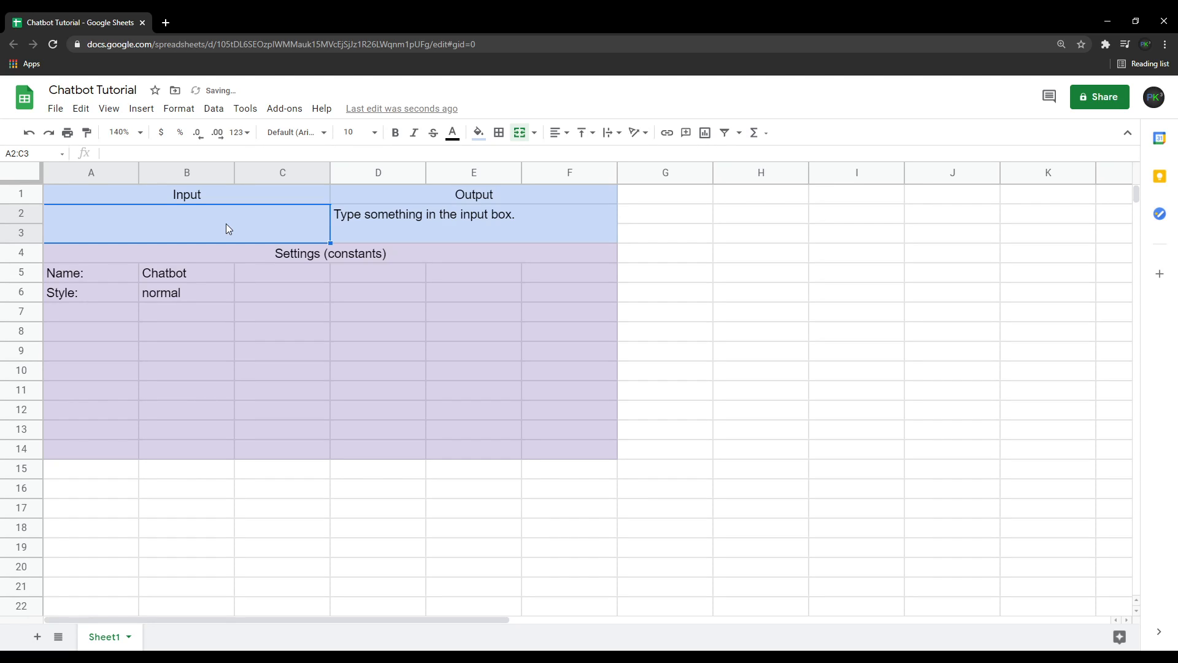
scroll(401, 372, down, 4)
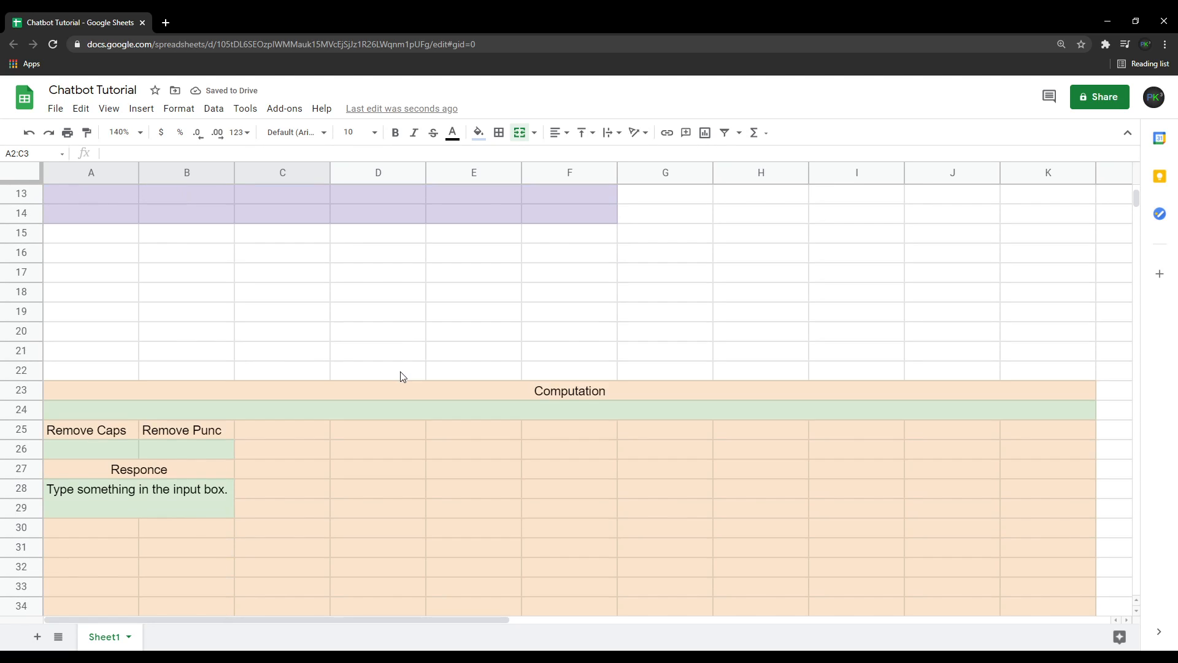
scroll(402, 376, up, 4)
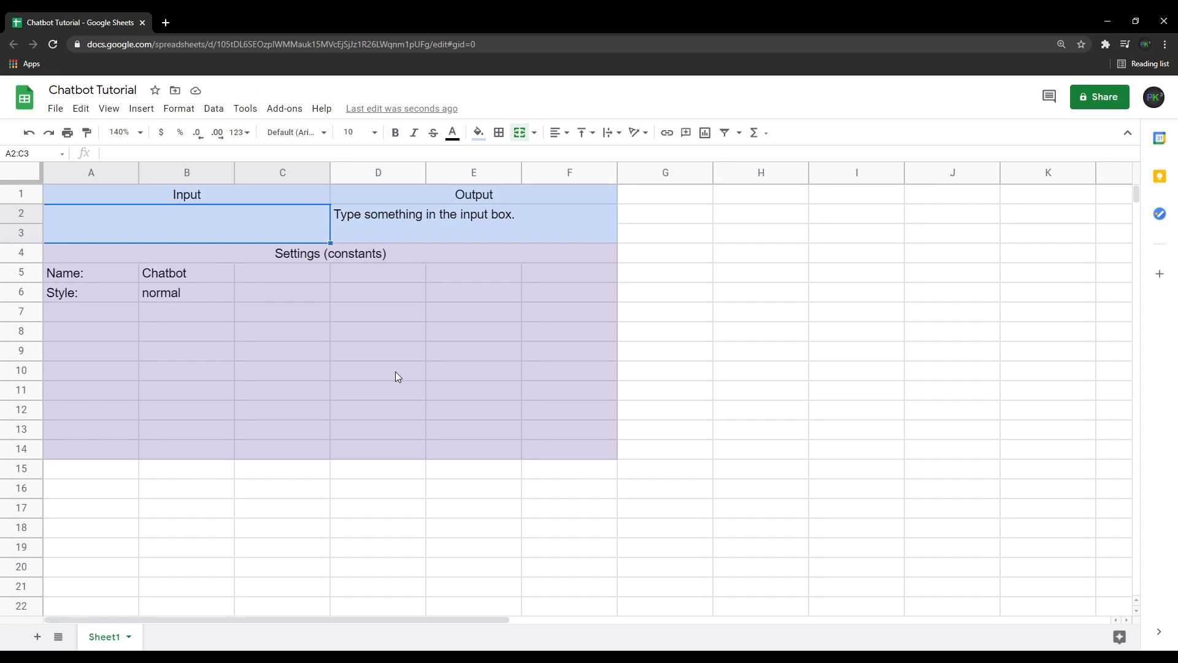